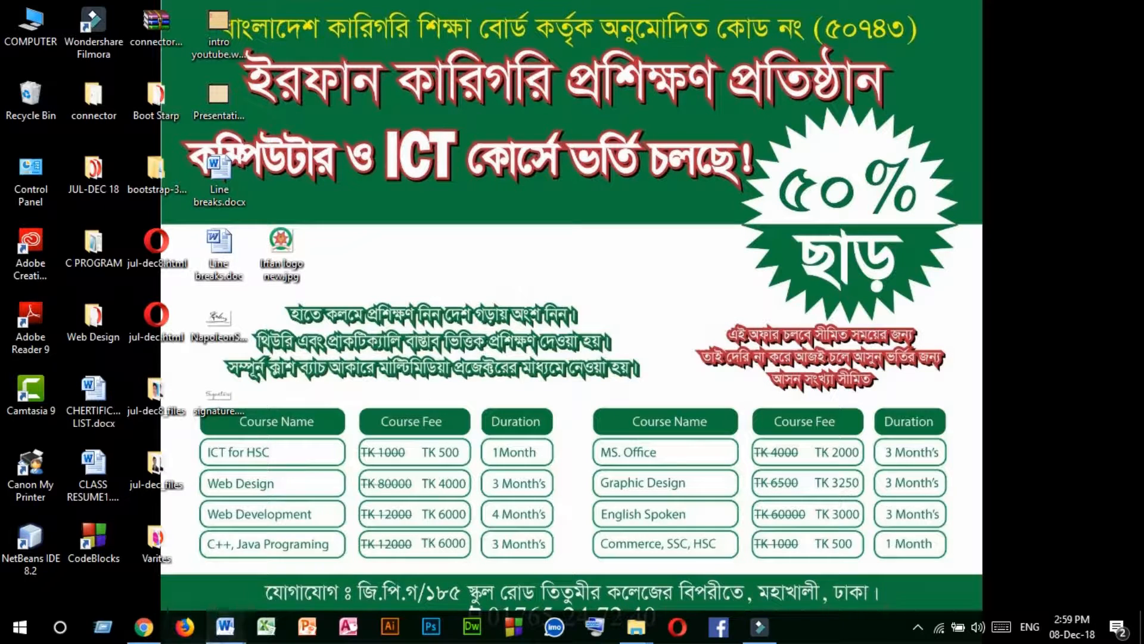
# Switch to the Line breaks.docx document in Word, show the page layout commands and go to the first page
pyautogui.moveTo(225, 625)
pyautogui.click(162, 568)
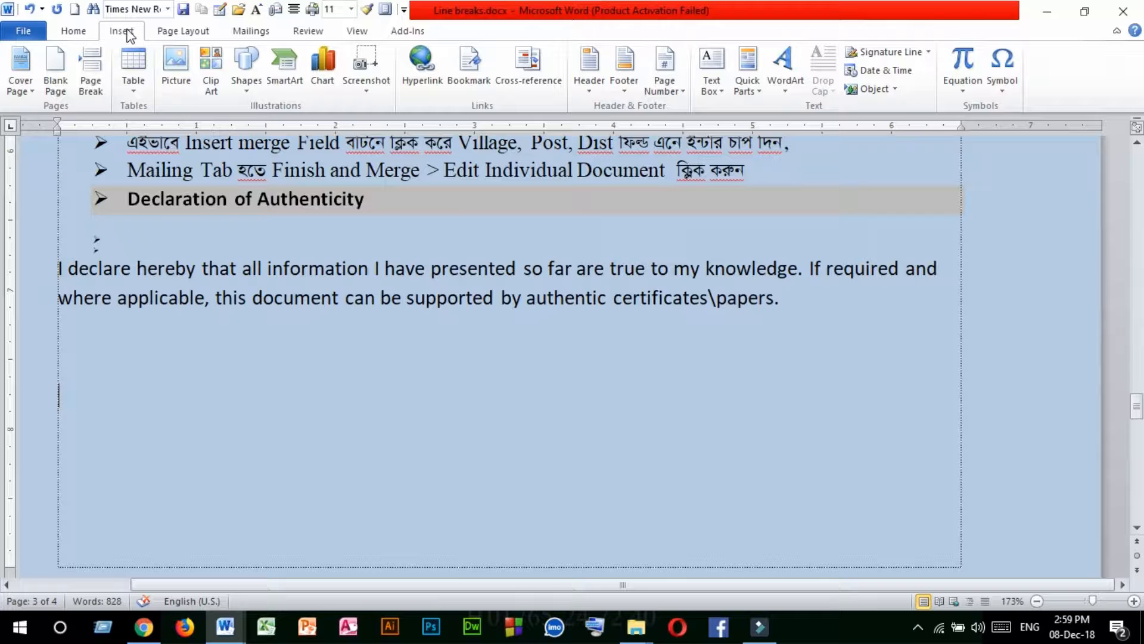
pyautogui.click(181, 37)
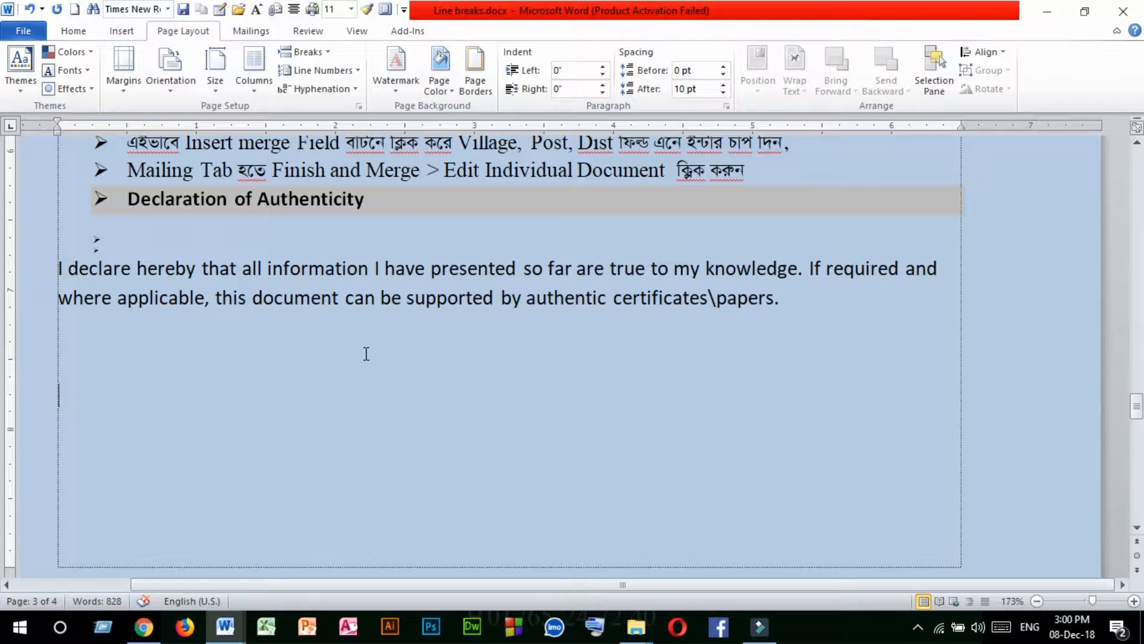
pyautogui.scroll(-10, 327, 325)
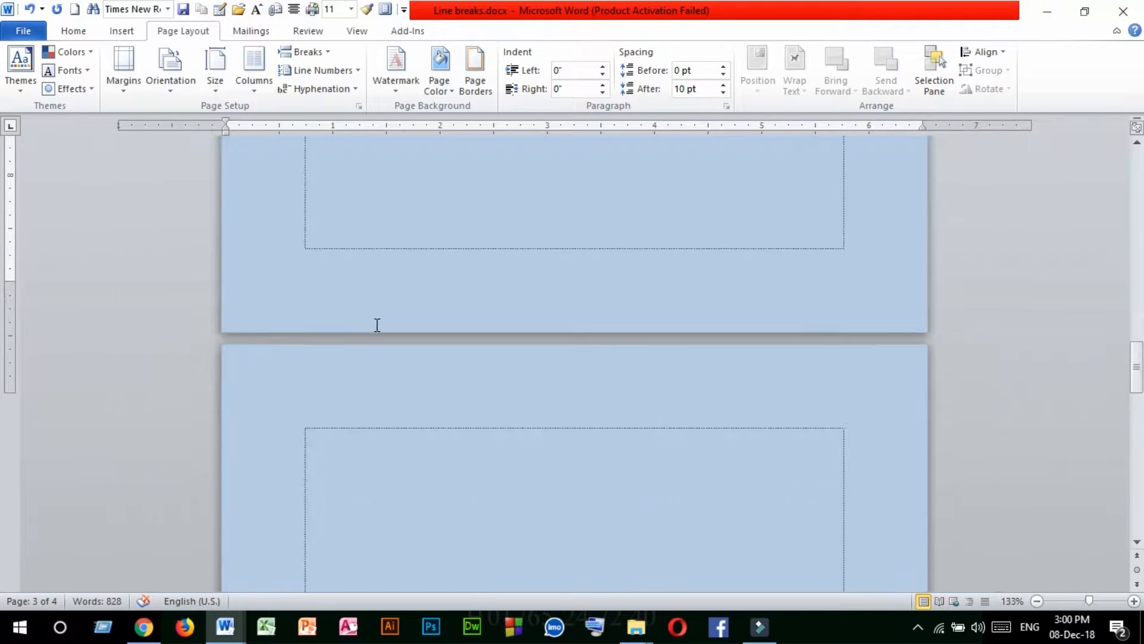
pyautogui.scroll(5, 440, 337)
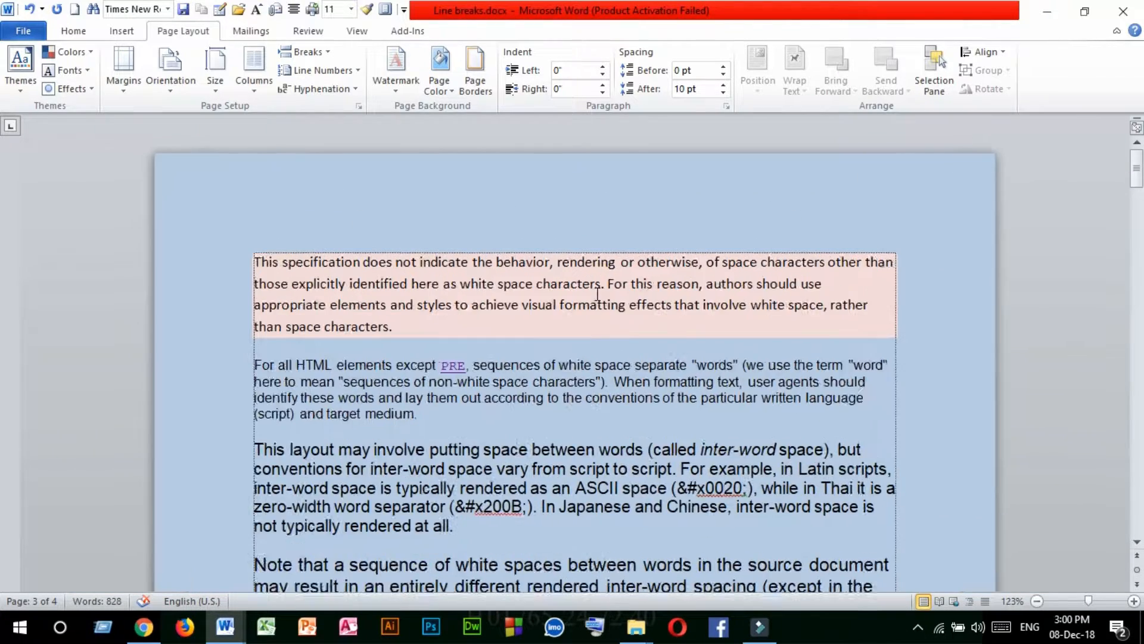
pyautogui.scroll(1, 597, 294)
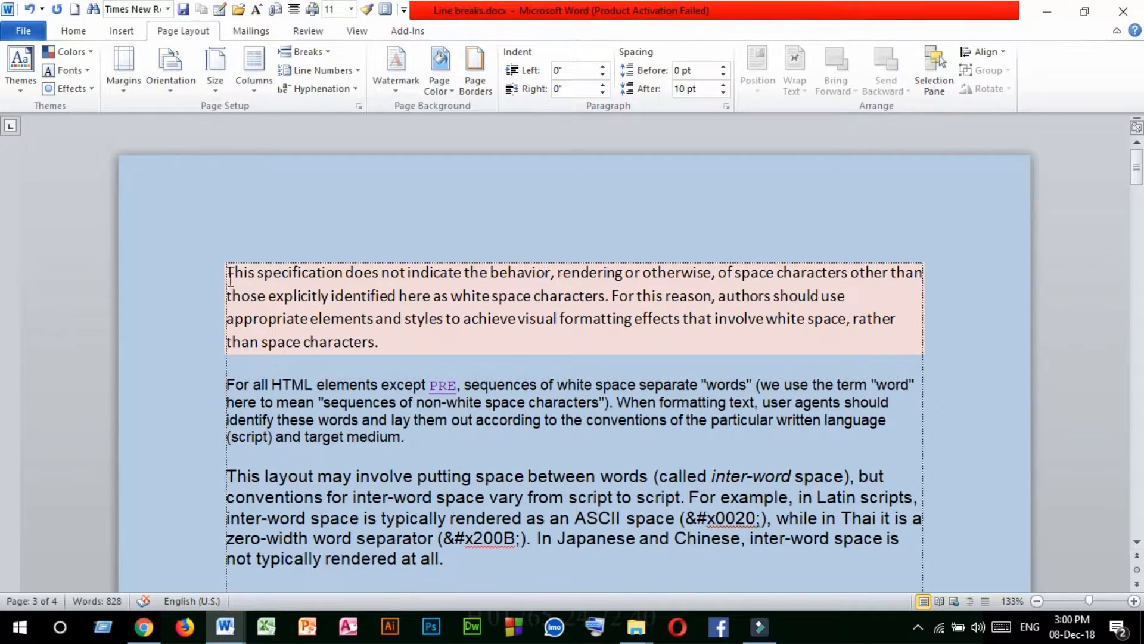
pyautogui.scroll(-2, 230, 279)
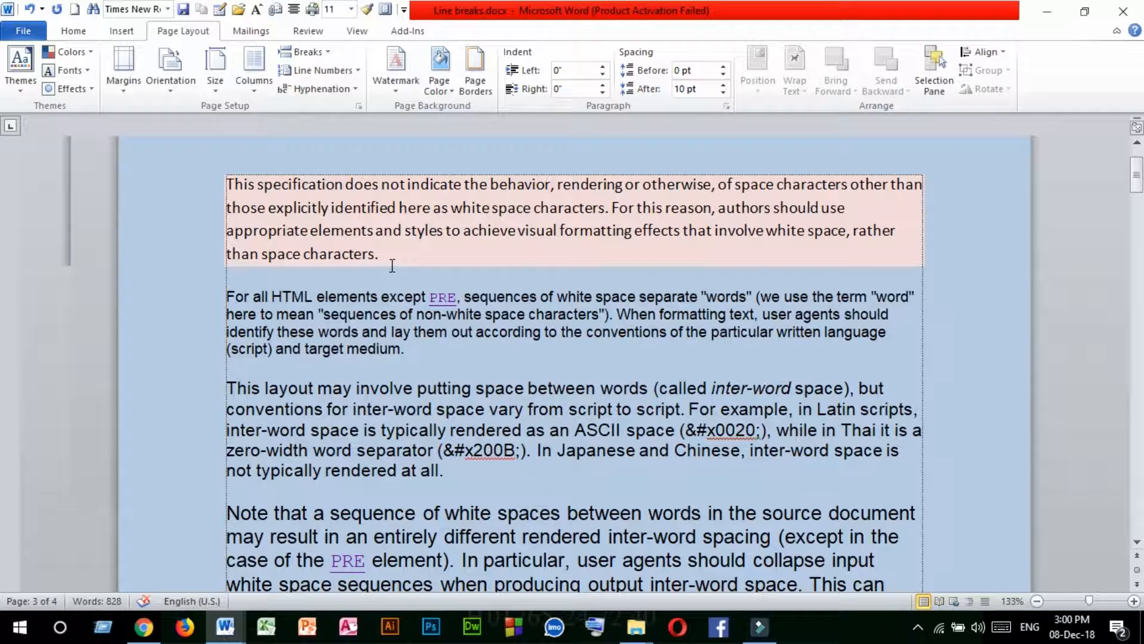
pyautogui.moveTo(388, 257); pyautogui.dragTo(229, 190)
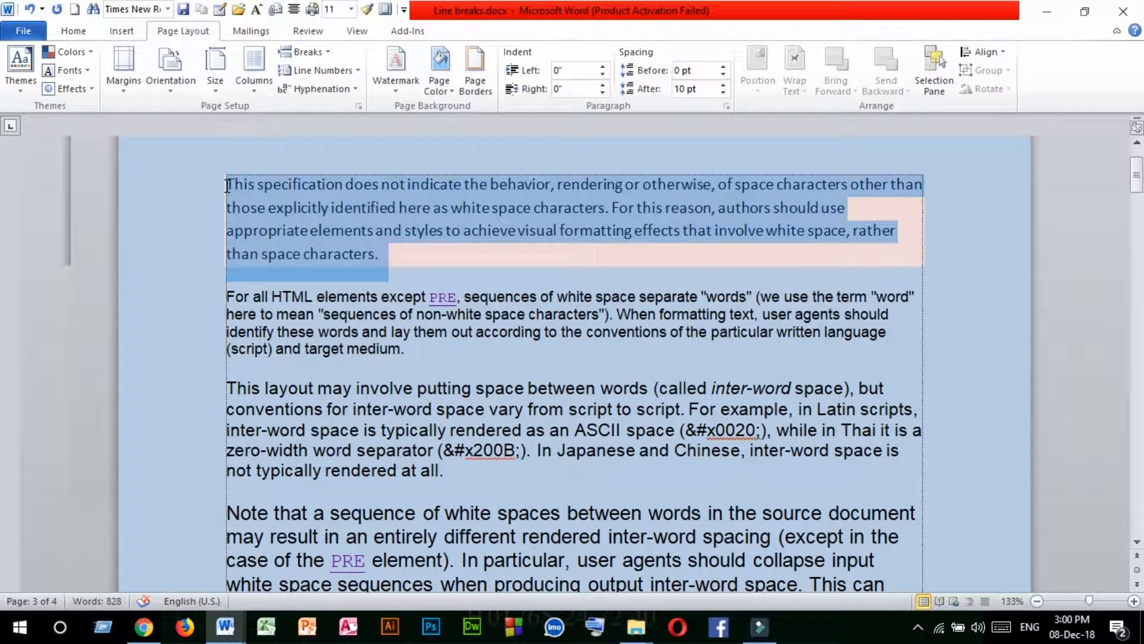
pyautogui.moveTo(402, 264); pyautogui.dragTo(234, 194)
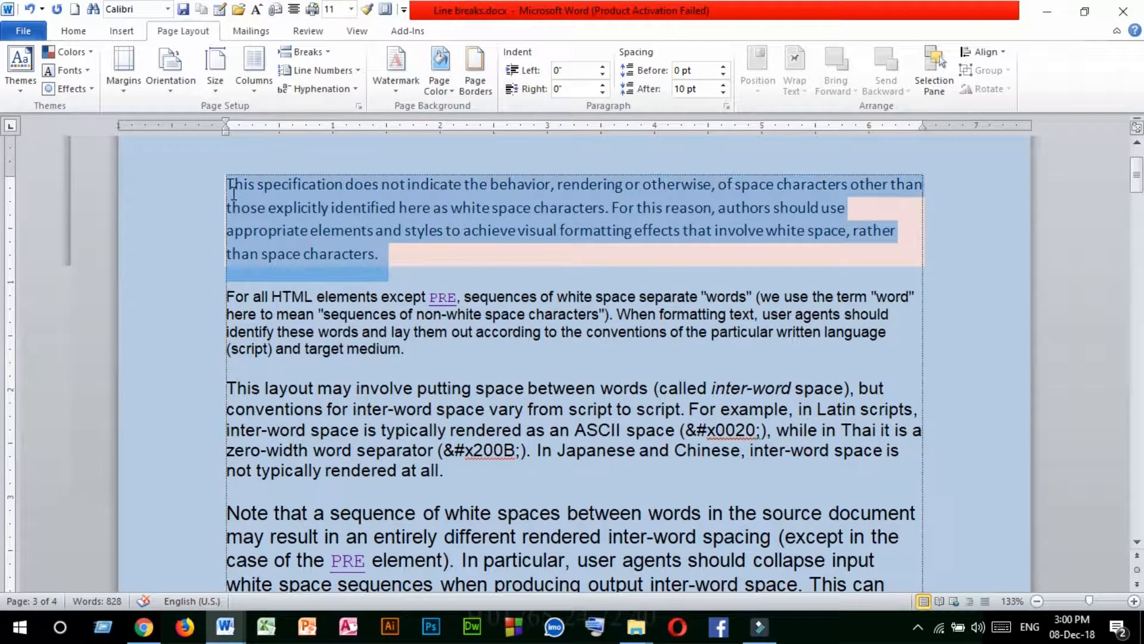
pyautogui.click(122, 95)
pyautogui.click(365, 144)
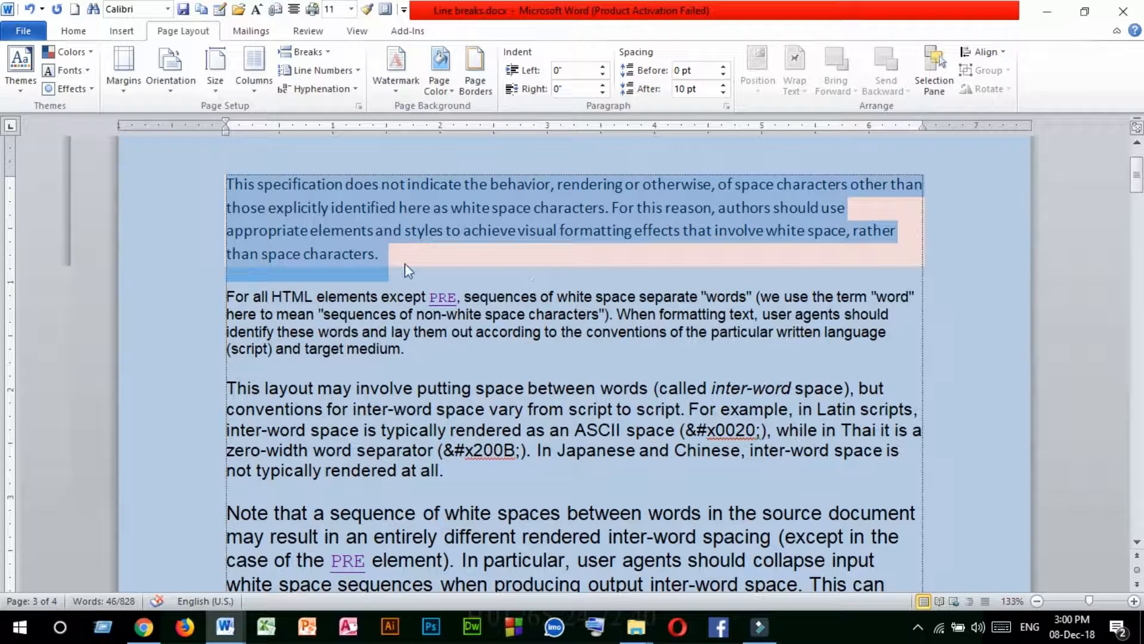
pyautogui.moveTo(390, 262); pyautogui.dragTo(194, 128)
pyautogui.click(316, 243)
# Place the text cursor at the end of the shaded first paragraph
pyautogui.click(381, 259)
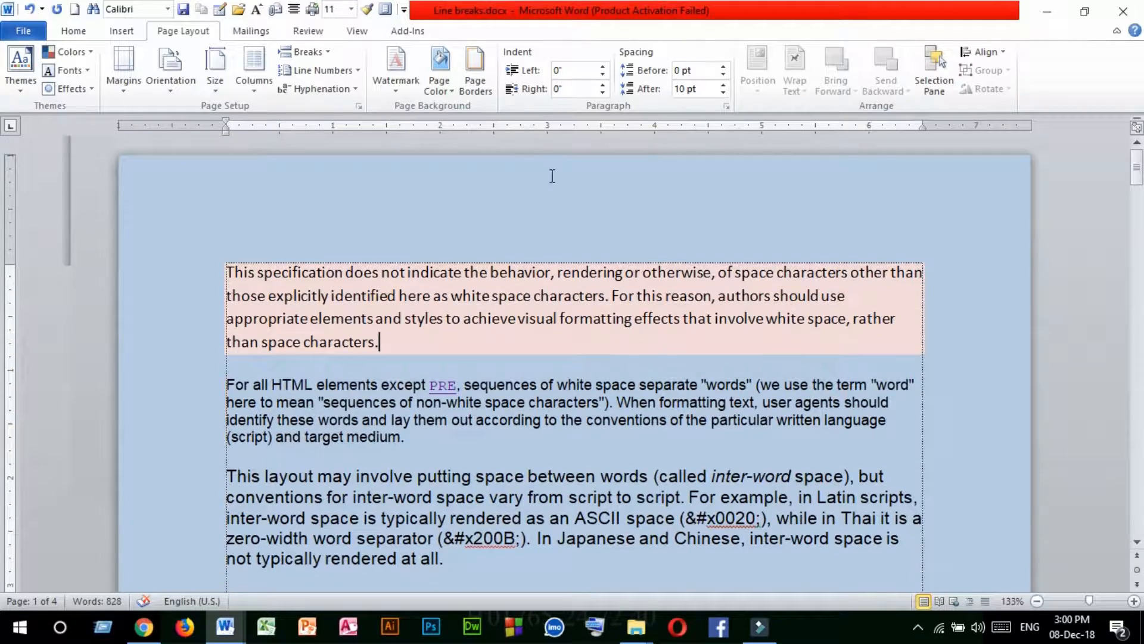
pyautogui.scroll(-6, 685, 357)
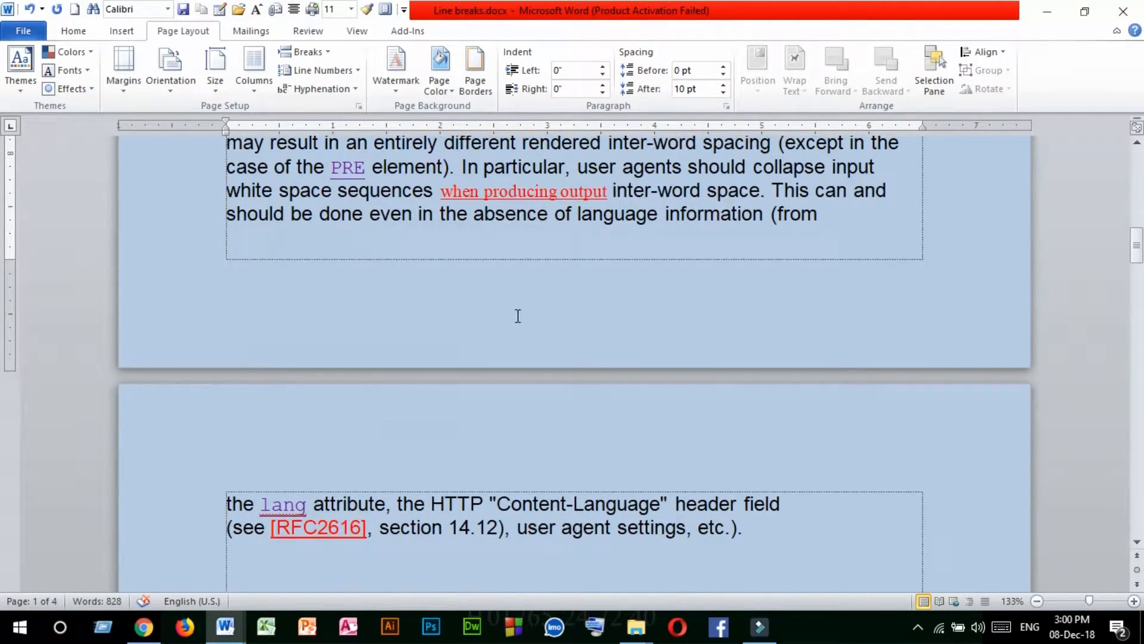
pyautogui.scroll(8, 518, 316)
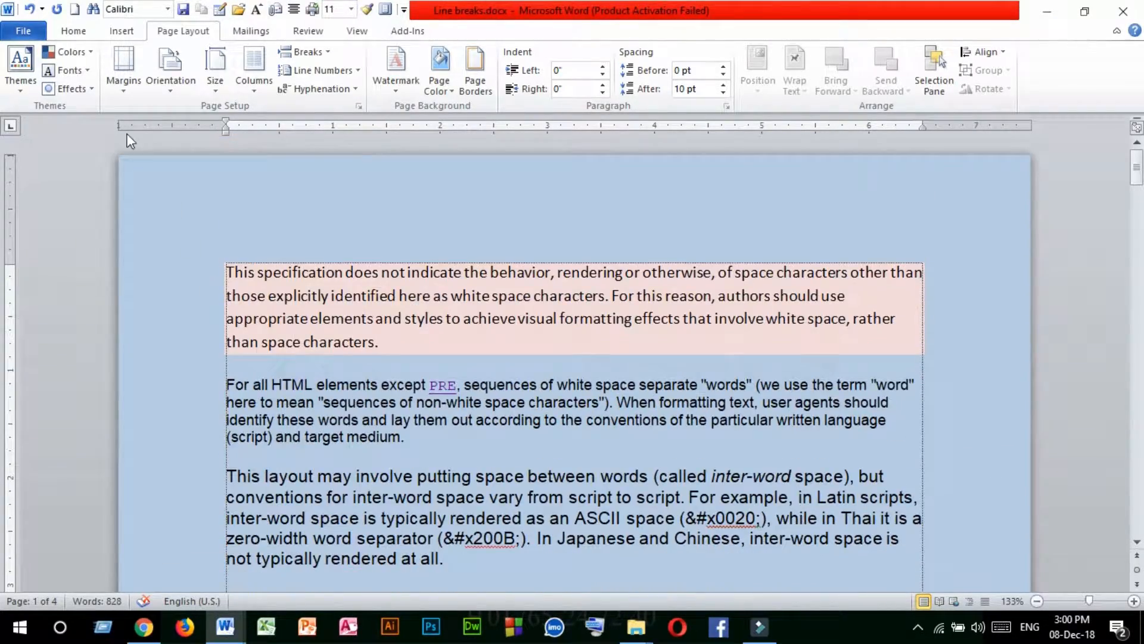
# Open the custom margin settings, look through the paper and layout settings, and return to the margin settings
pyautogui.click(117, 90)
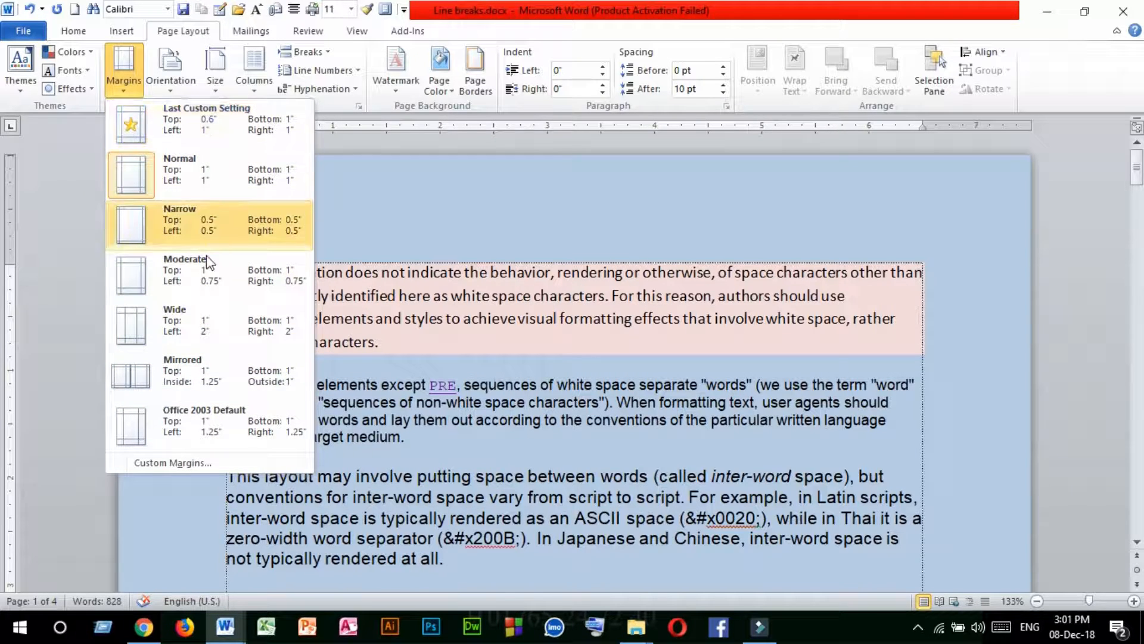
pyautogui.click(167, 463)
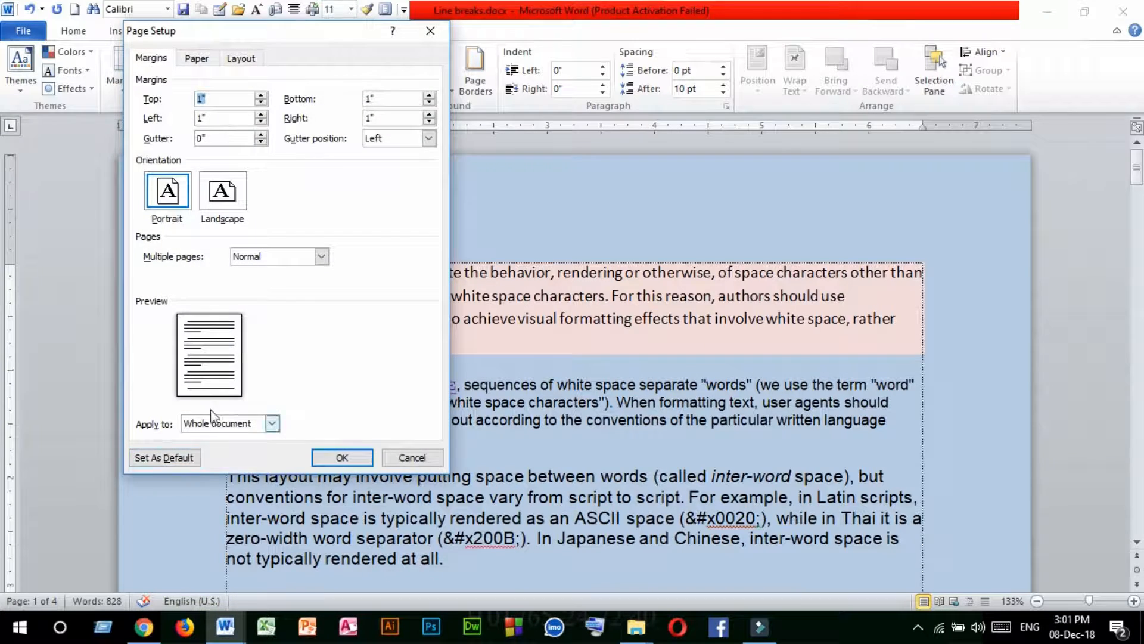
pyautogui.moveTo(280, 35); pyautogui.dragTo(541, 108)
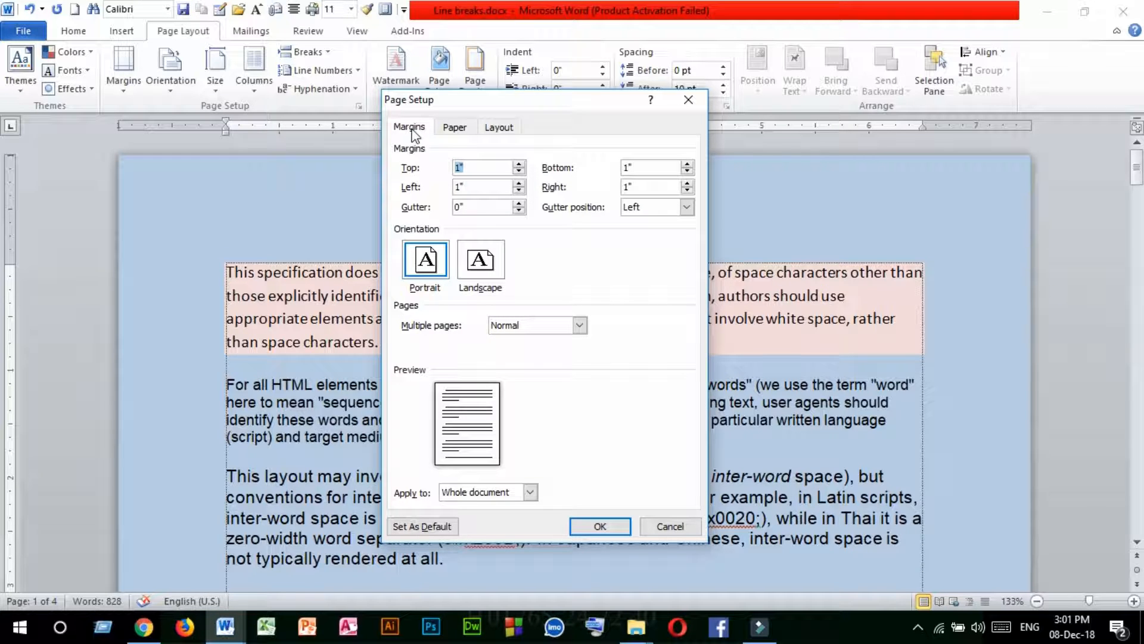
pyautogui.click(457, 126)
pyautogui.click(502, 128)
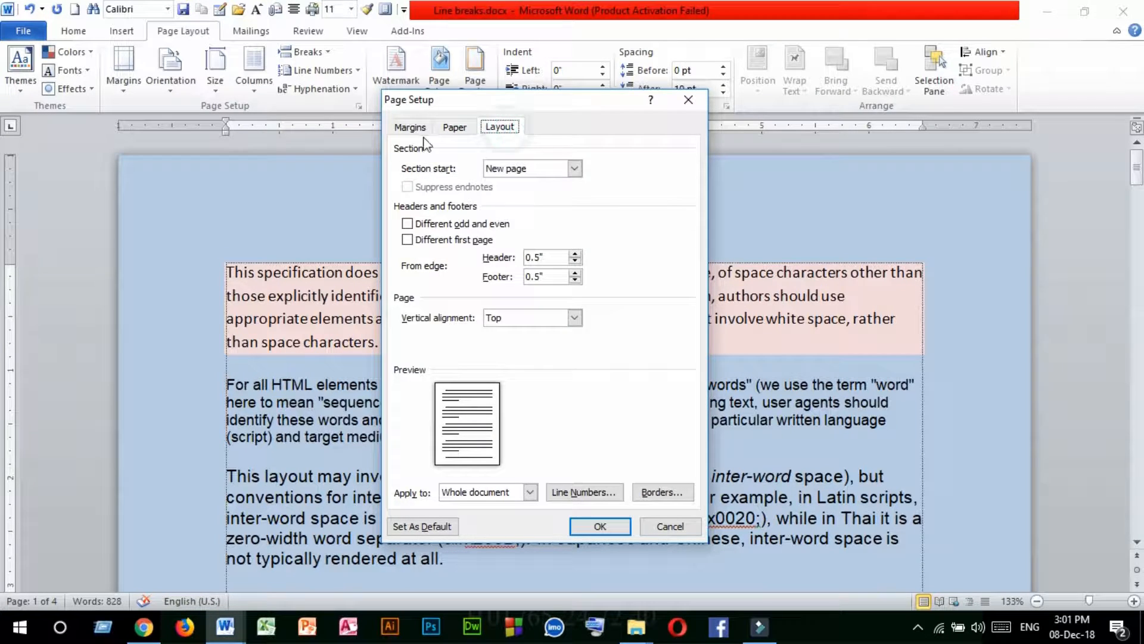
pyautogui.click(411, 127)
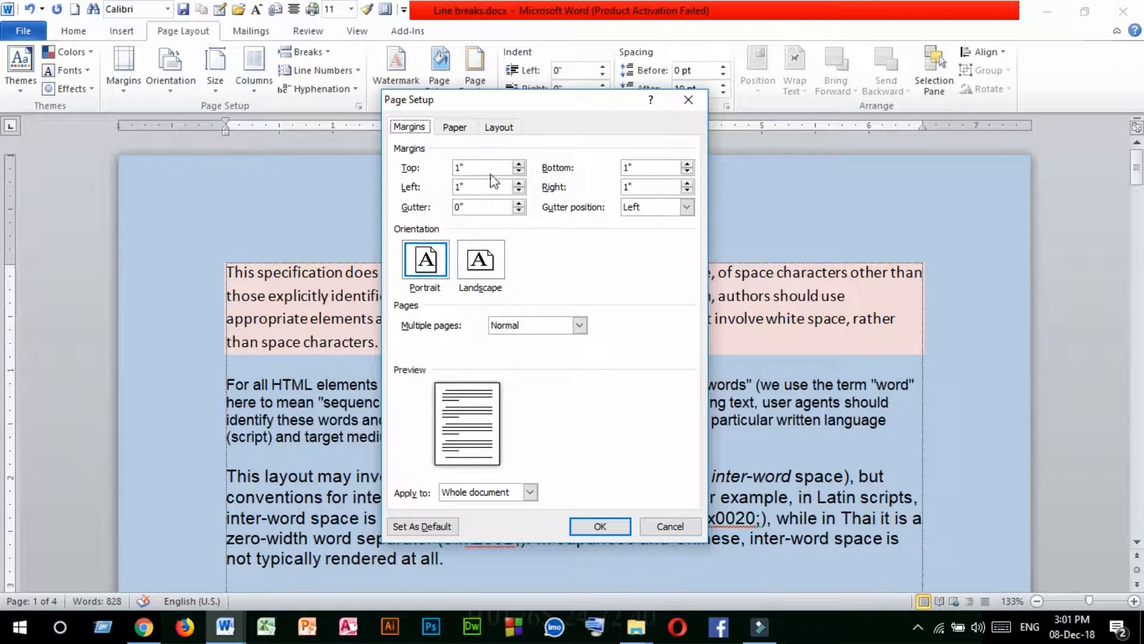
# Set both the top and bottom page margins to 0.6"
pyautogui.click(520, 172)
pyautogui.click(519, 172)
pyautogui.click(519, 173)
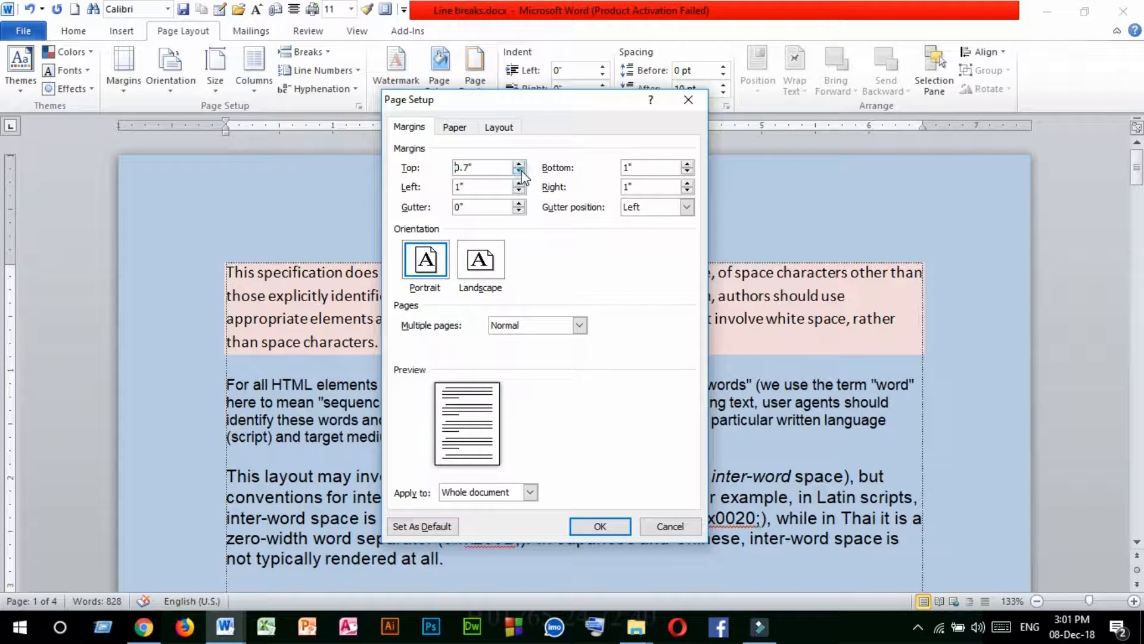
pyautogui.click(519, 172)
pyautogui.click(519, 172)
pyautogui.click(519, 164)
pyautogui.click(687, 172)
pyautogui.click(687, 171)
pyautogui.click(687, 172)
# Set the gutter to 0.2" and keep the gutter position at Left
pyautogui.click(478, 206)
pyautogui.click(519, 203)
pyautogui.click(519, 203)
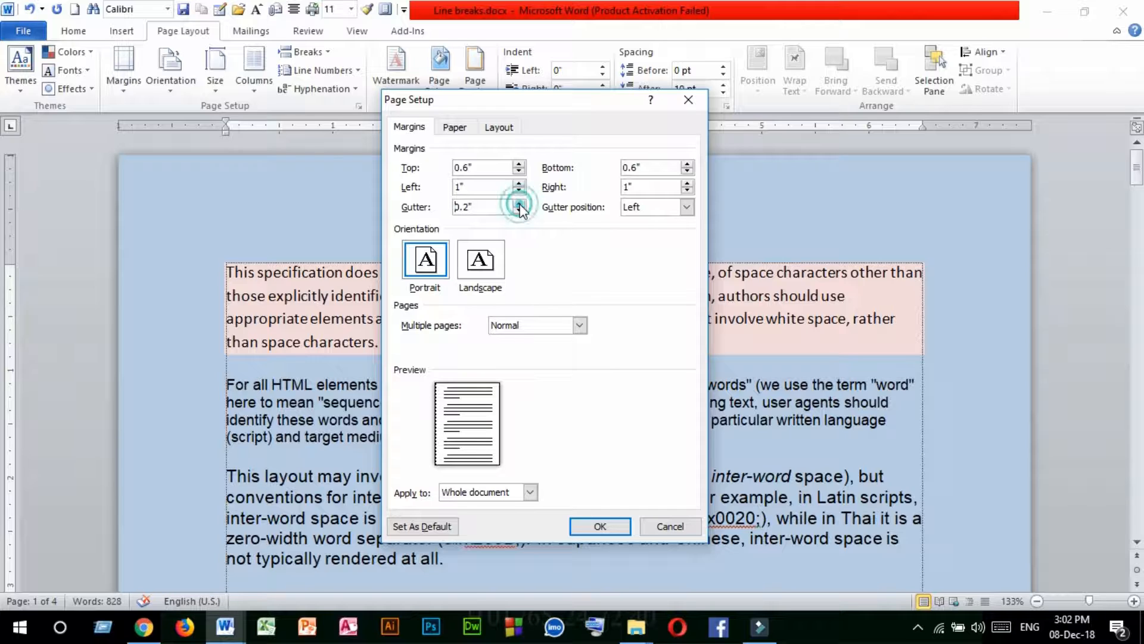
pyautogui.click(475, 209)
pyautogui.moveTo(487, 208); pyautogui.dragTo(424, 205)
pyautogui.click(490, 210)
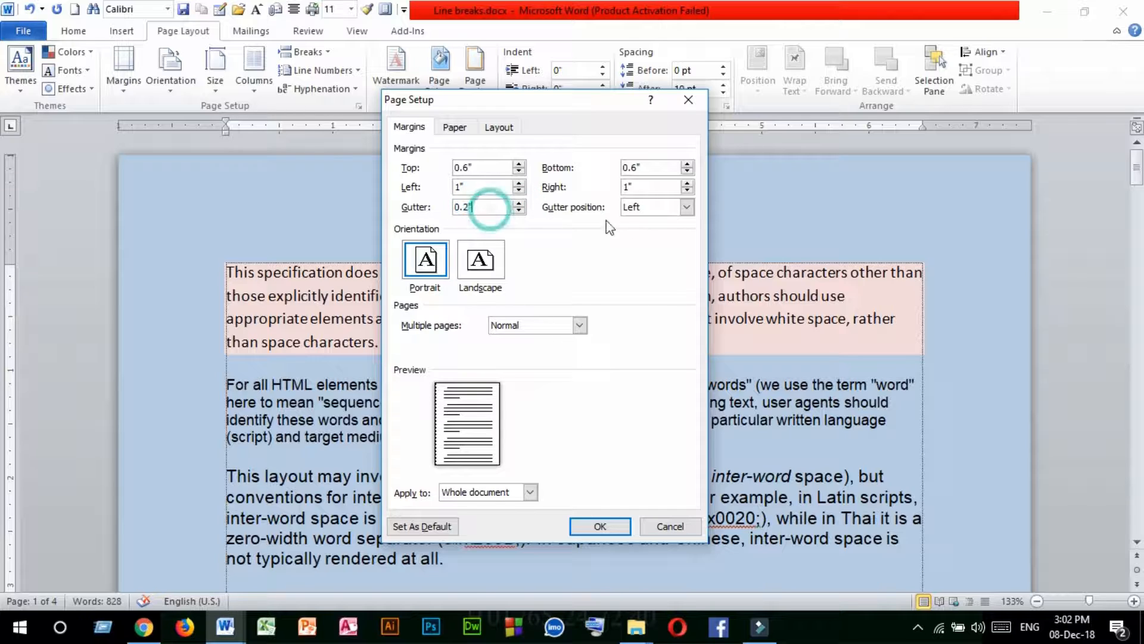
pyautogui.click(686, 207)
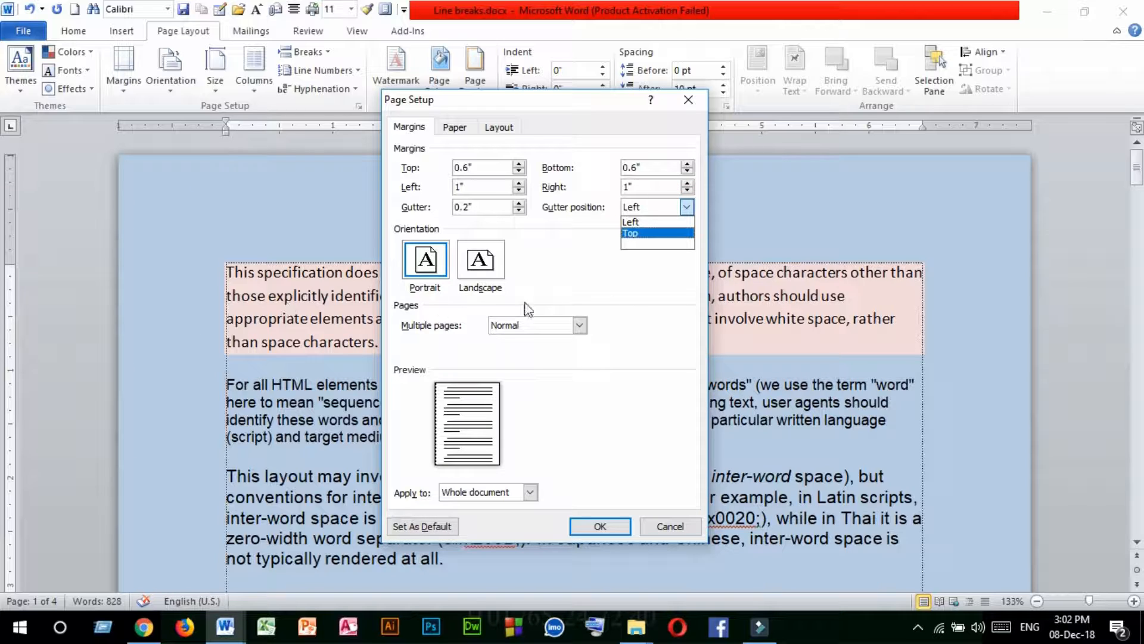
pyautogui.click(637, 223)
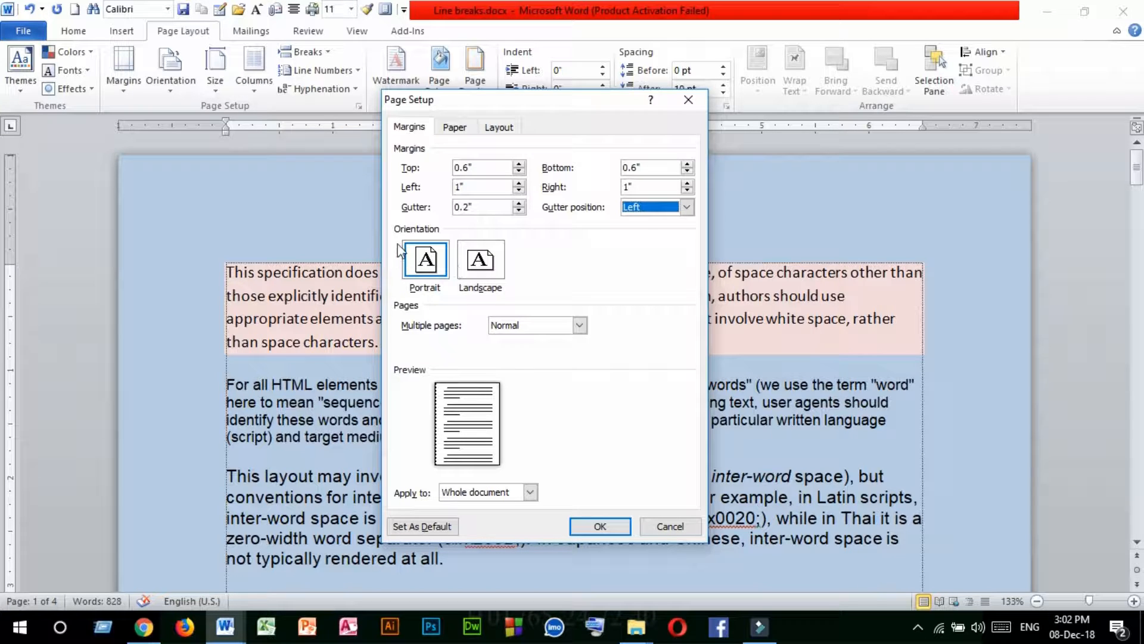
# Compare the Landscape and Portrait orientations by switching between them, ending on Portrait
pyautogui.click(430, 265)
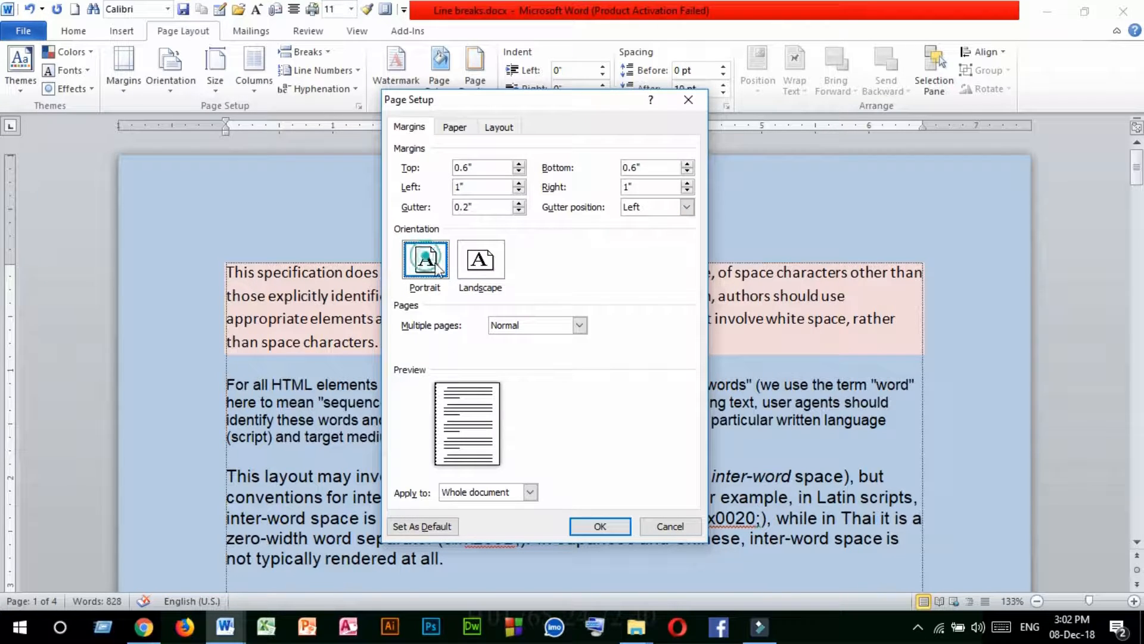
pyautogui.click(480, 263)
pyautogui.click(430, 263)
pyautogui.click(490, 260)
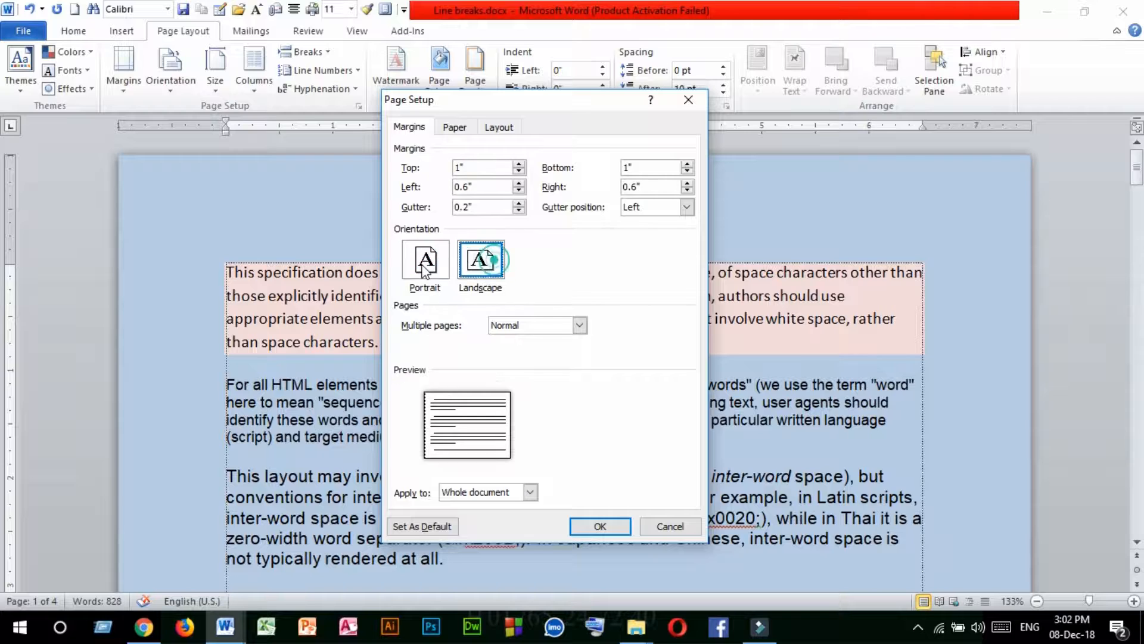
pyautogui.click(426, 259)
pyautogui.click(488, 260)
pyautogui.click(429, 258)
pyautogui.click(476, 255)
pyautogui.click(427, 259)
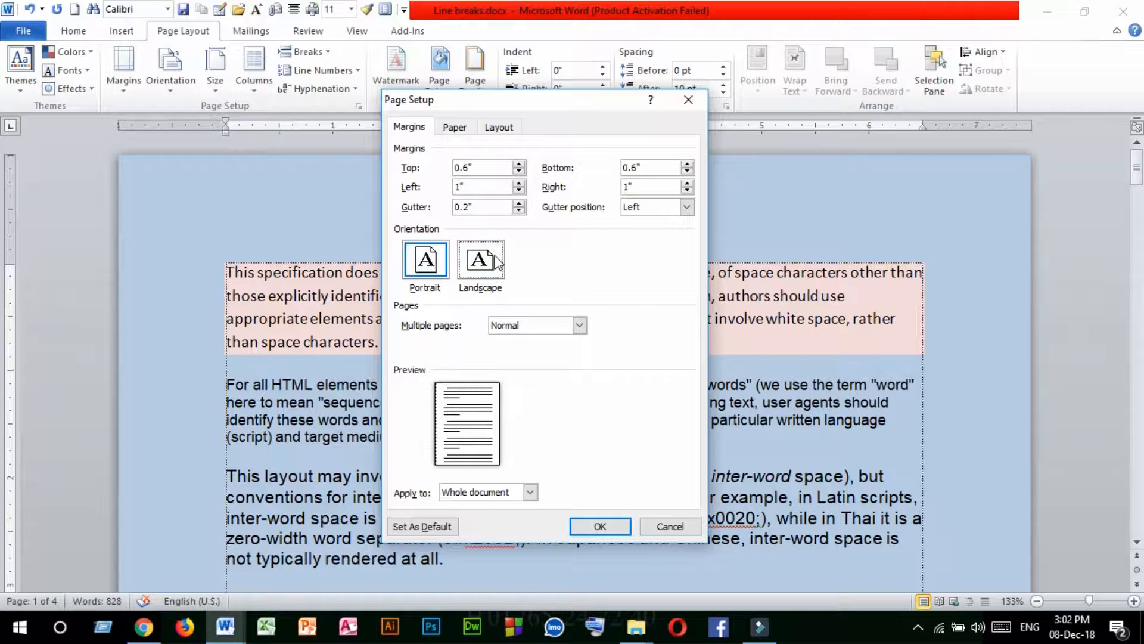
pyautogui.click(481, 260)
pyautogui.click(427, 260)
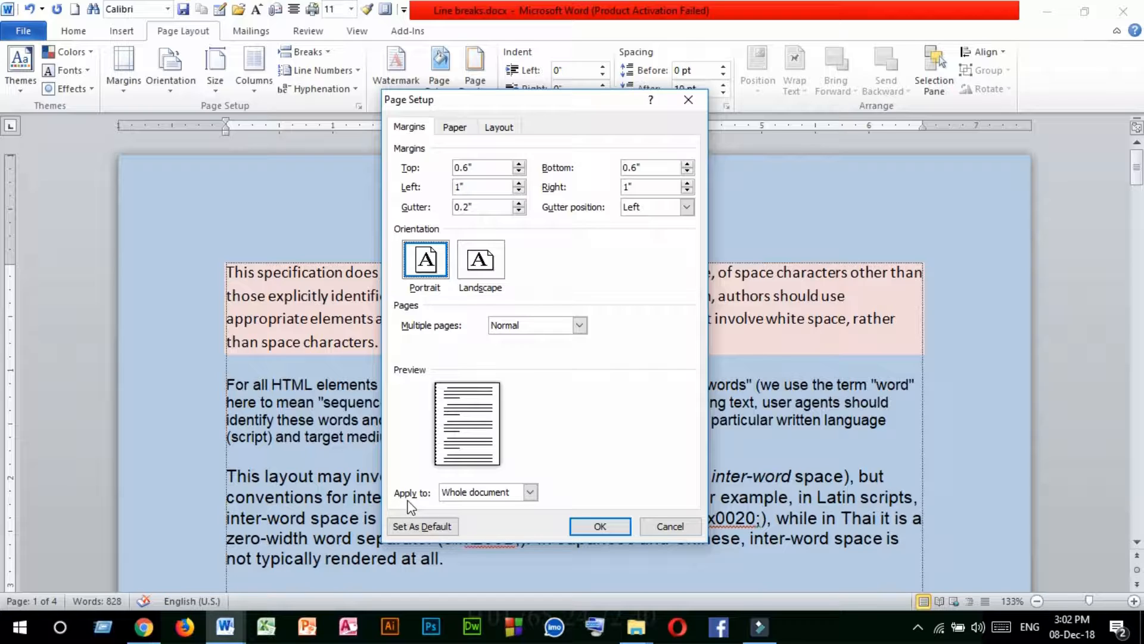
# Set the page setup changes to apply from This point forward
pyautogui.click(531, 495)
pyautogui.click(529, 493)
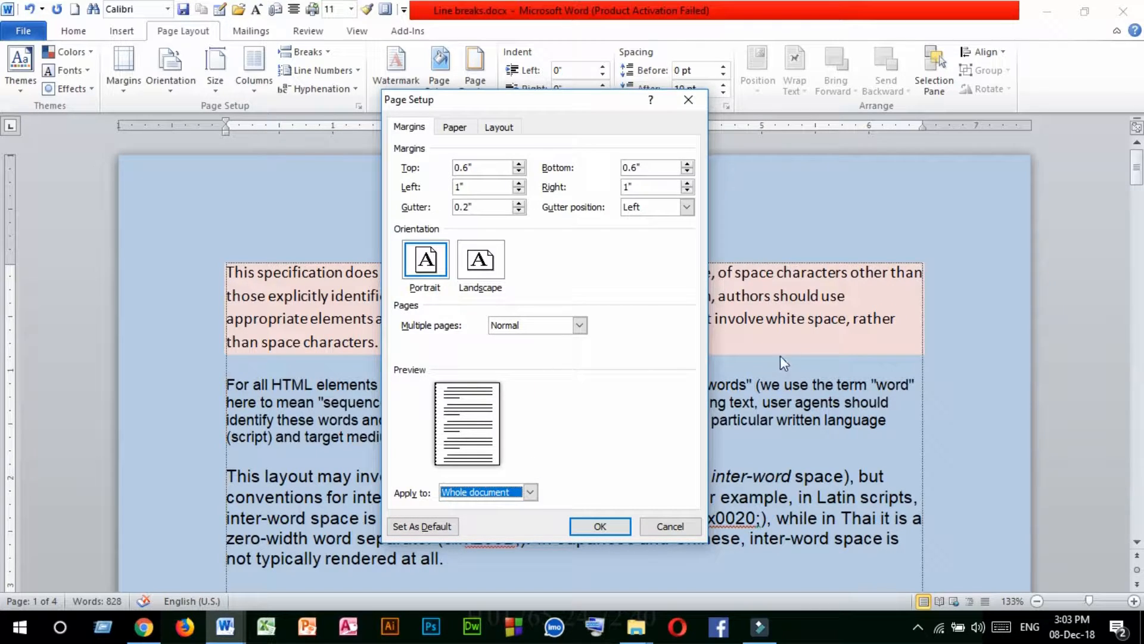
pyautogui.click(530, 492)
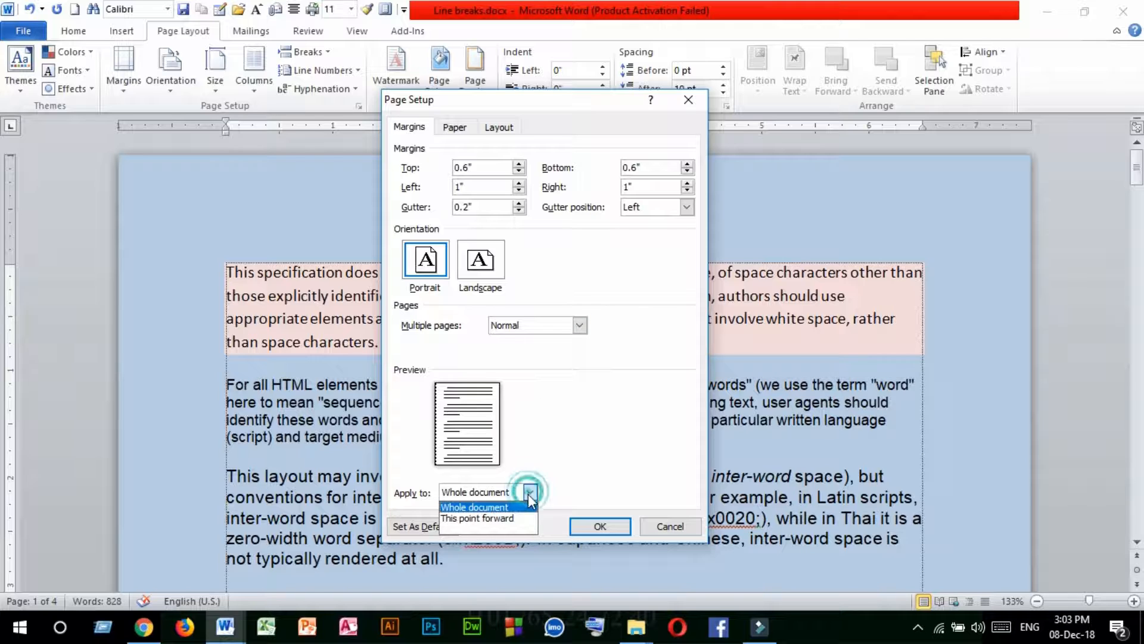
pyautogui.click(495, 518)
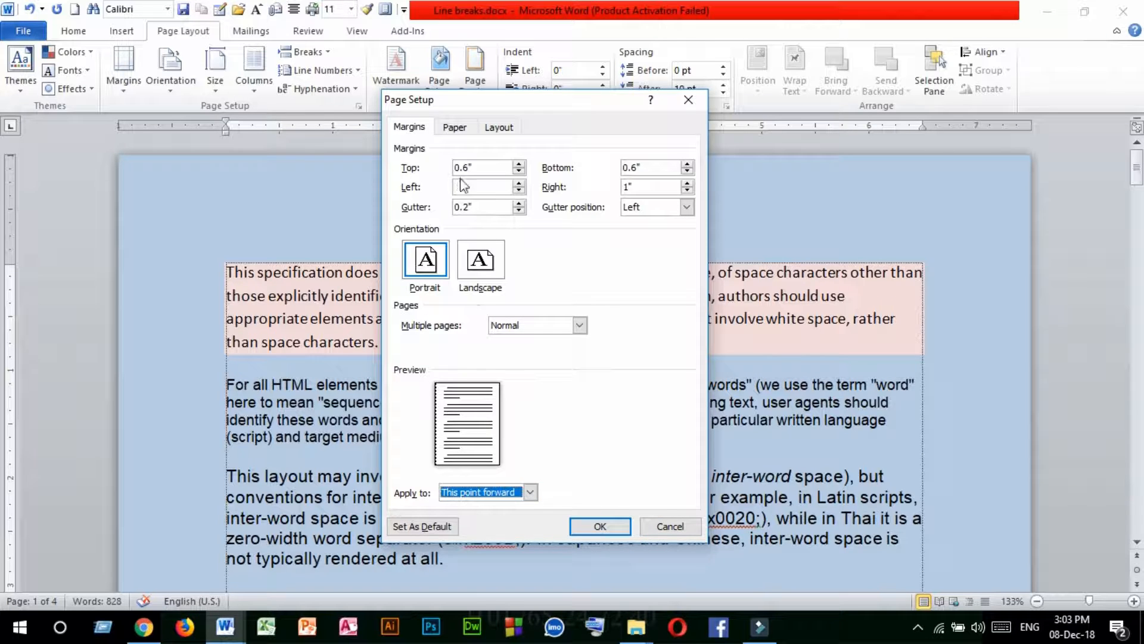
# Browse the available paper sizes and set the paper size to A4
pyautogui.click(456, 128)
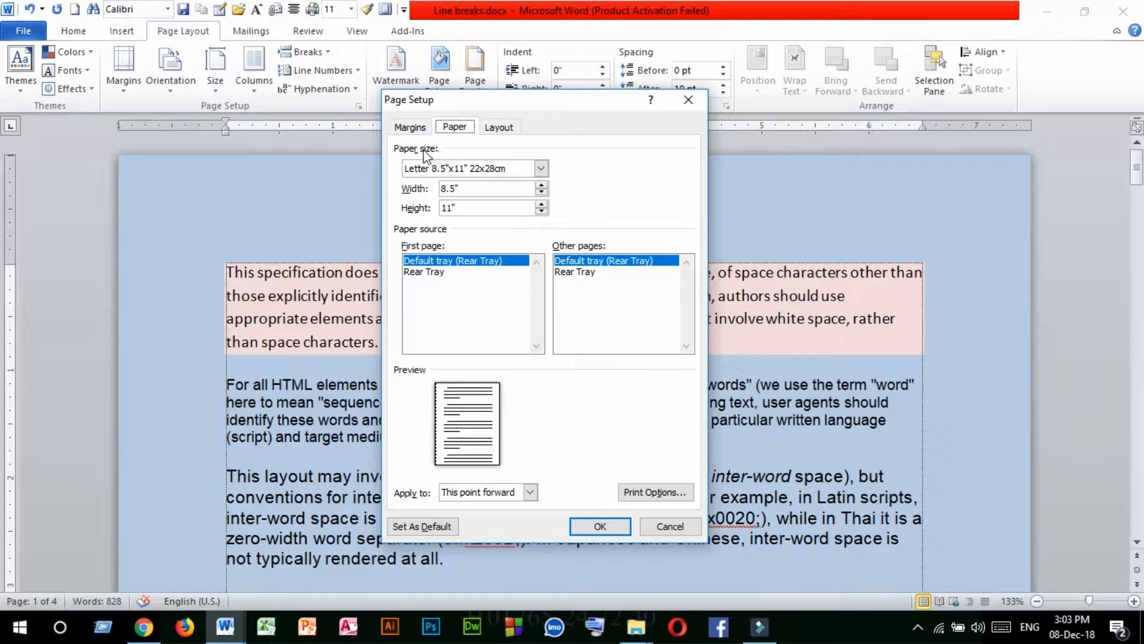
pyautogui.click(541, 171)
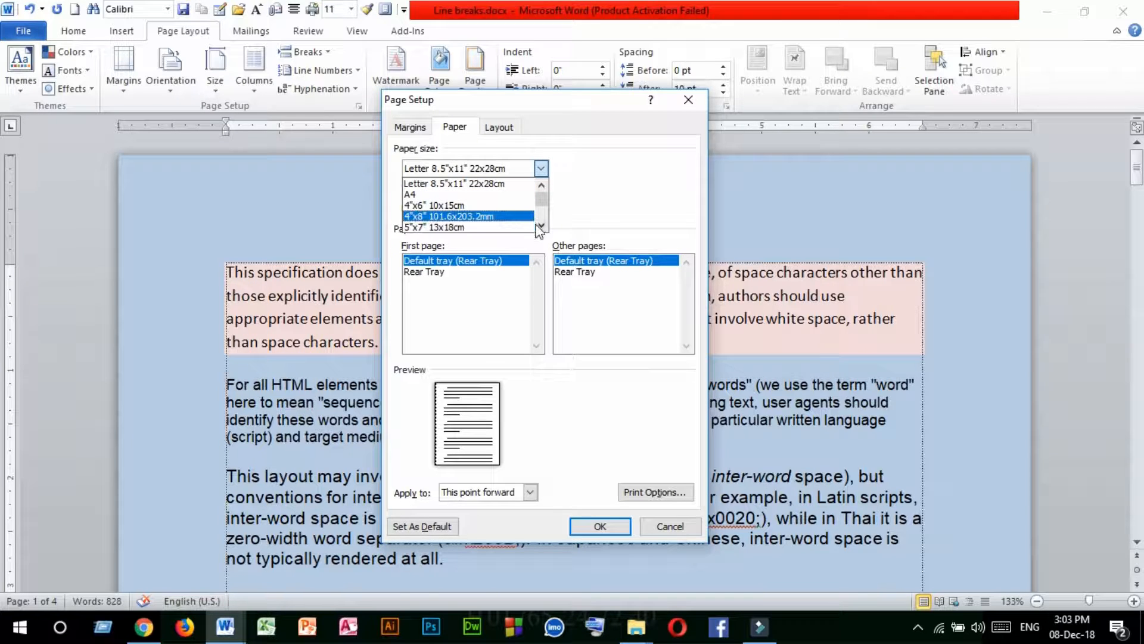
pyautogui.click(540, 226)
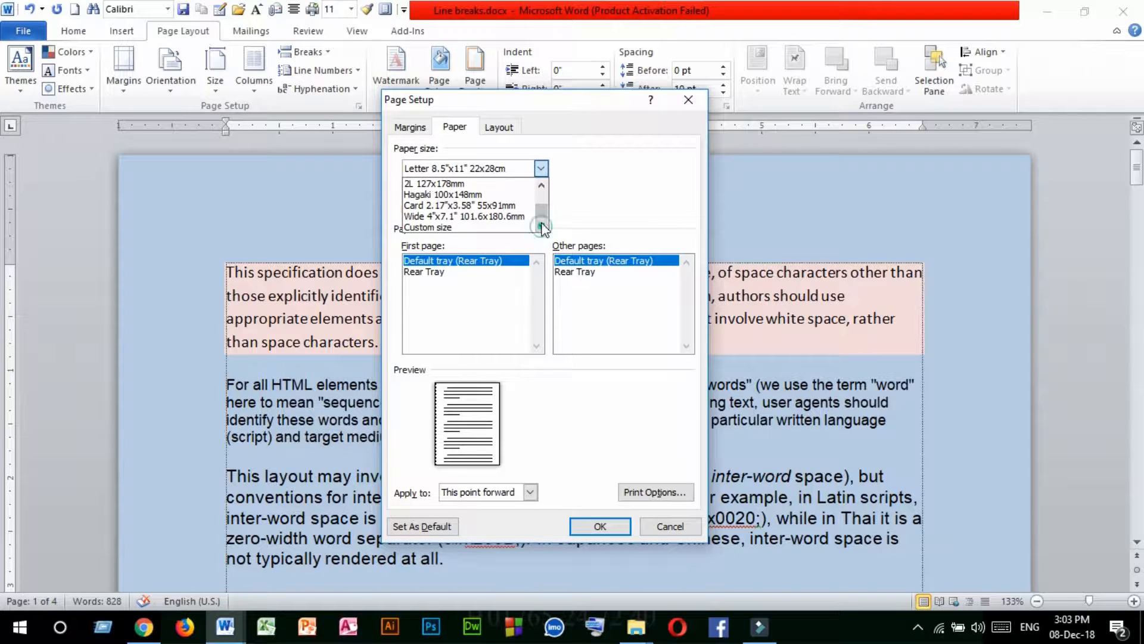
pyautogui.click(541, 186)
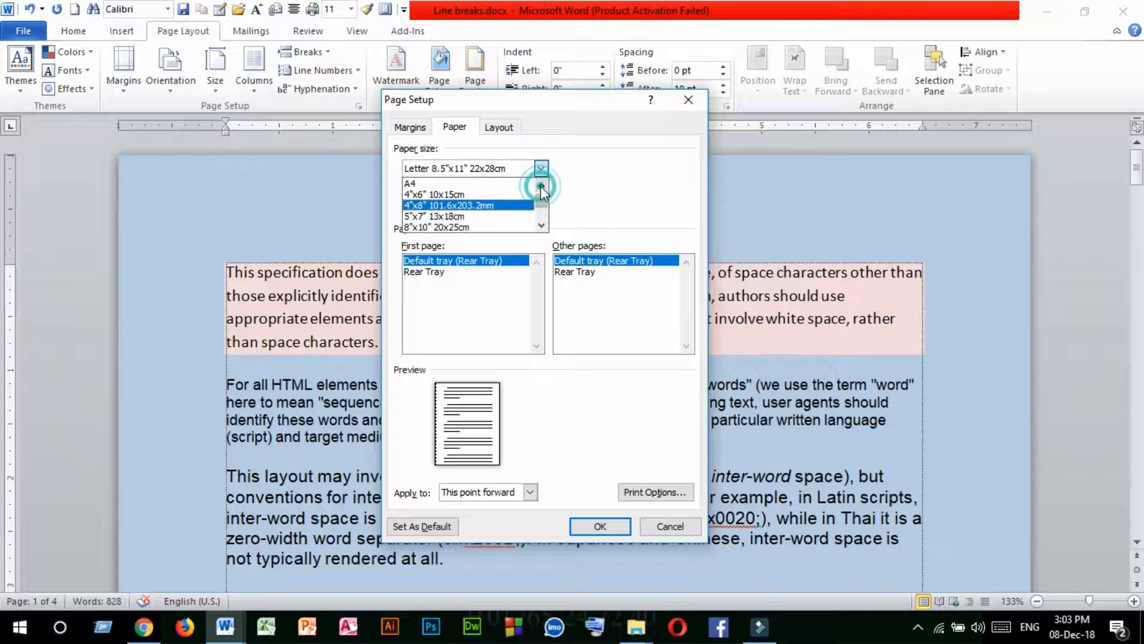
pyautogui.click(427, 183)
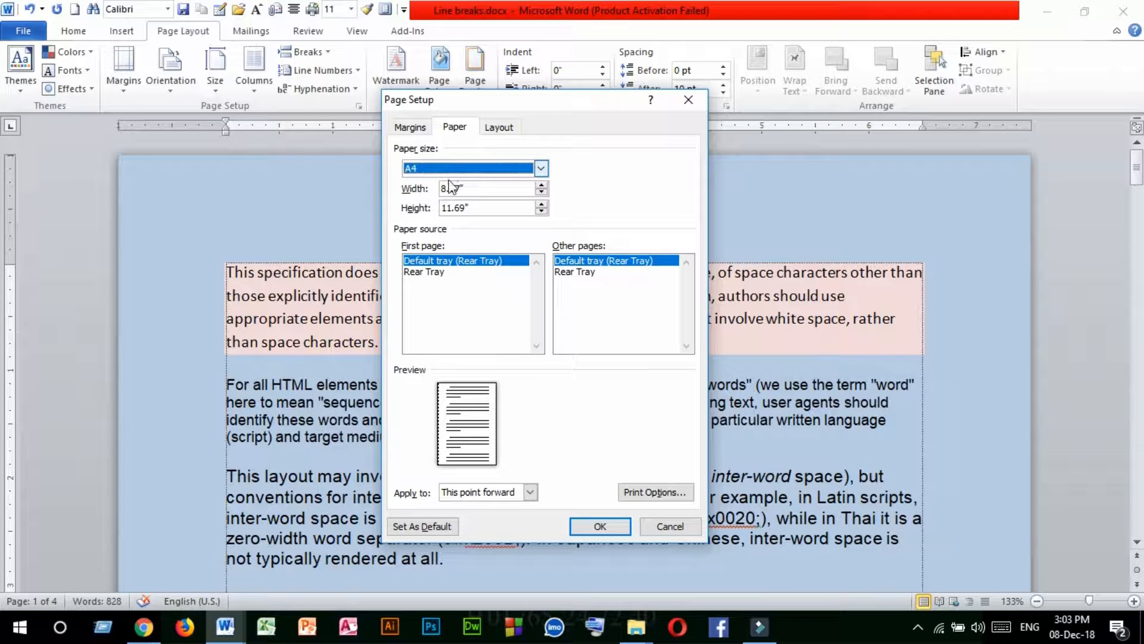
pyautogui.click(472, 189)
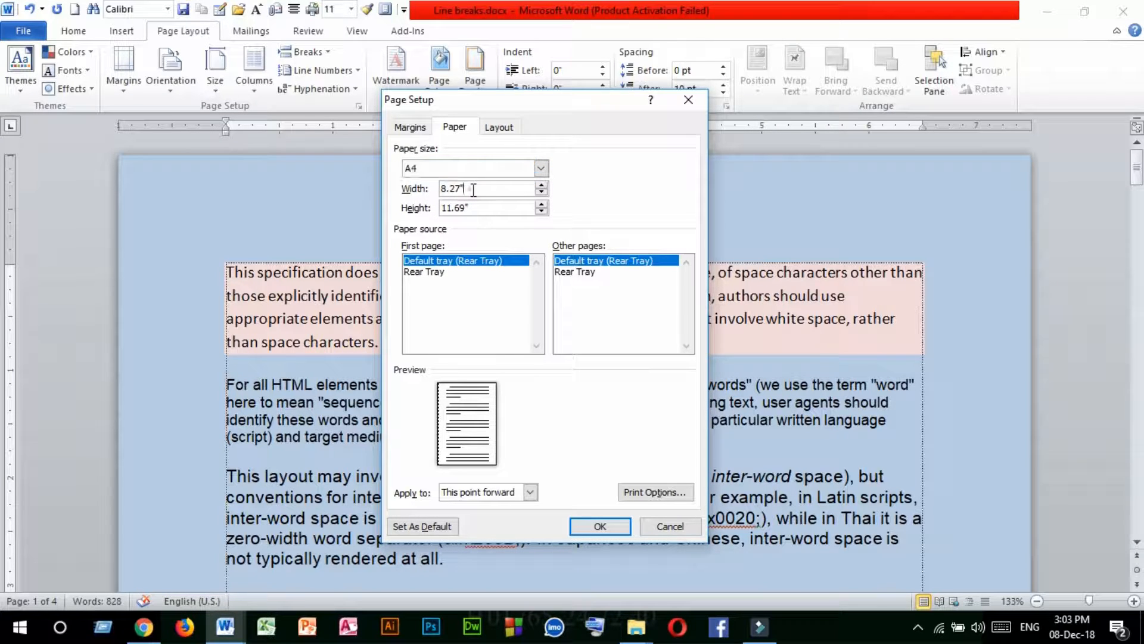
# Set the custom paper width to 8.5" in the page setup
pyautogui.moveTo(486, 187); pyautogui.dragTo(385, 193)
pyautogui.click(468, 186)
pyautogui.doubleClick(488, 187)
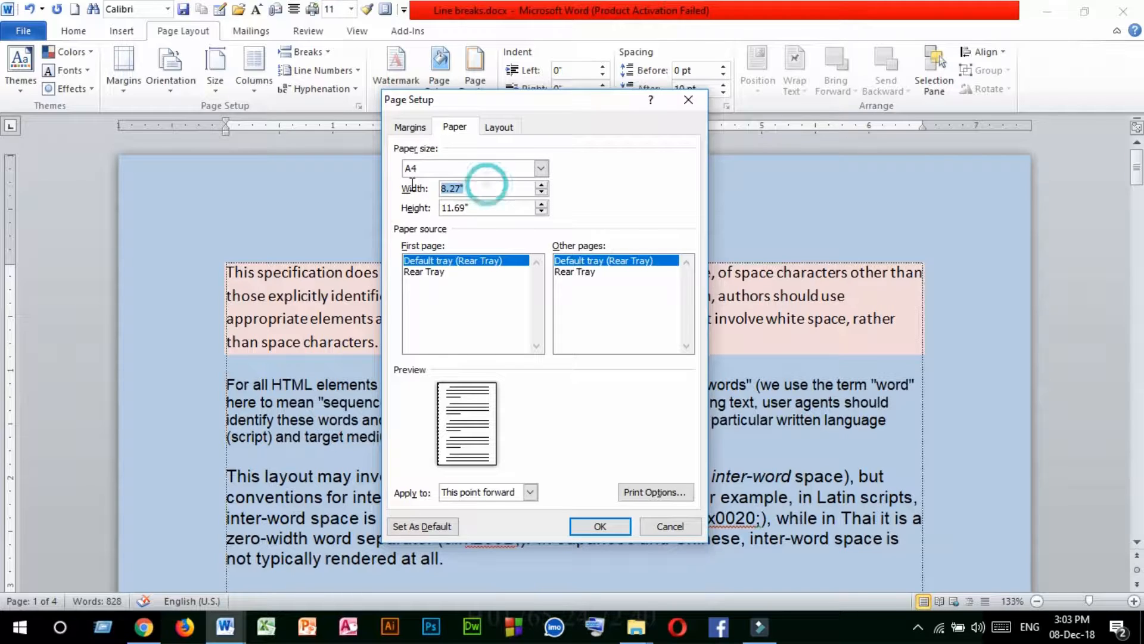
pyautogui.doubleClick(481, 205)
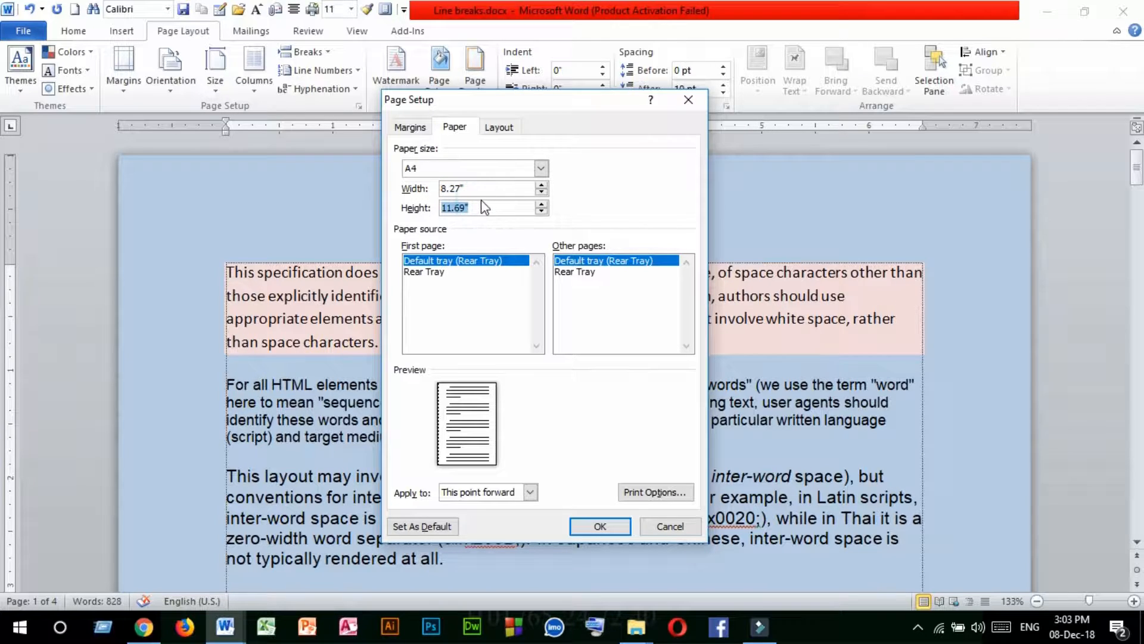
pyautogui.moveTo(482, 204); pyautogui.dragTo(431, 195)
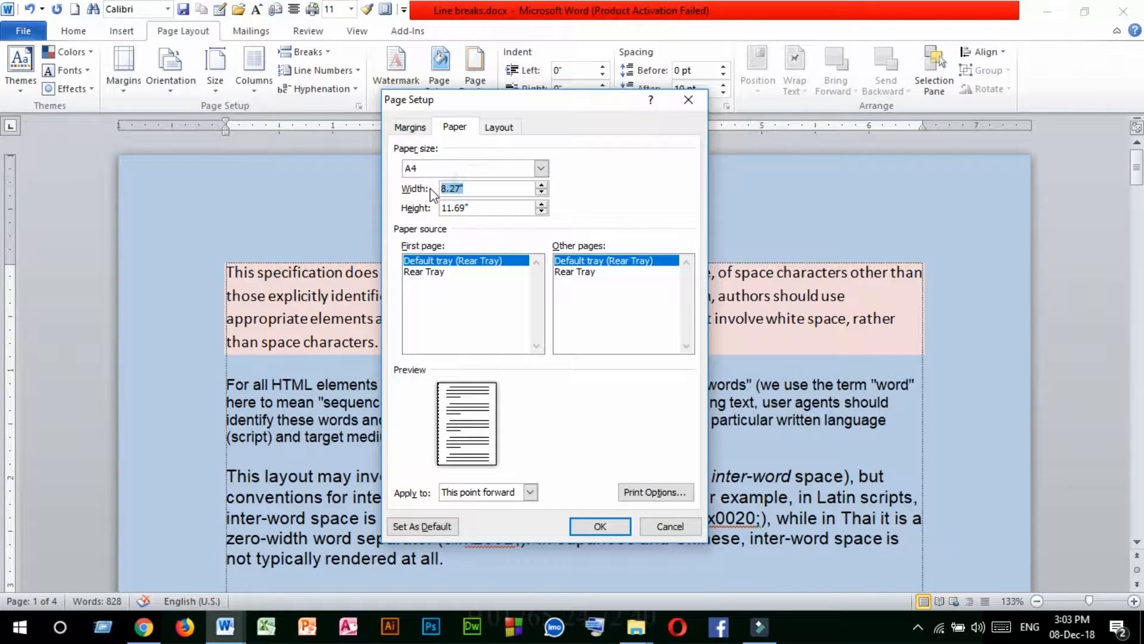
pyautogui.click(510, 186)
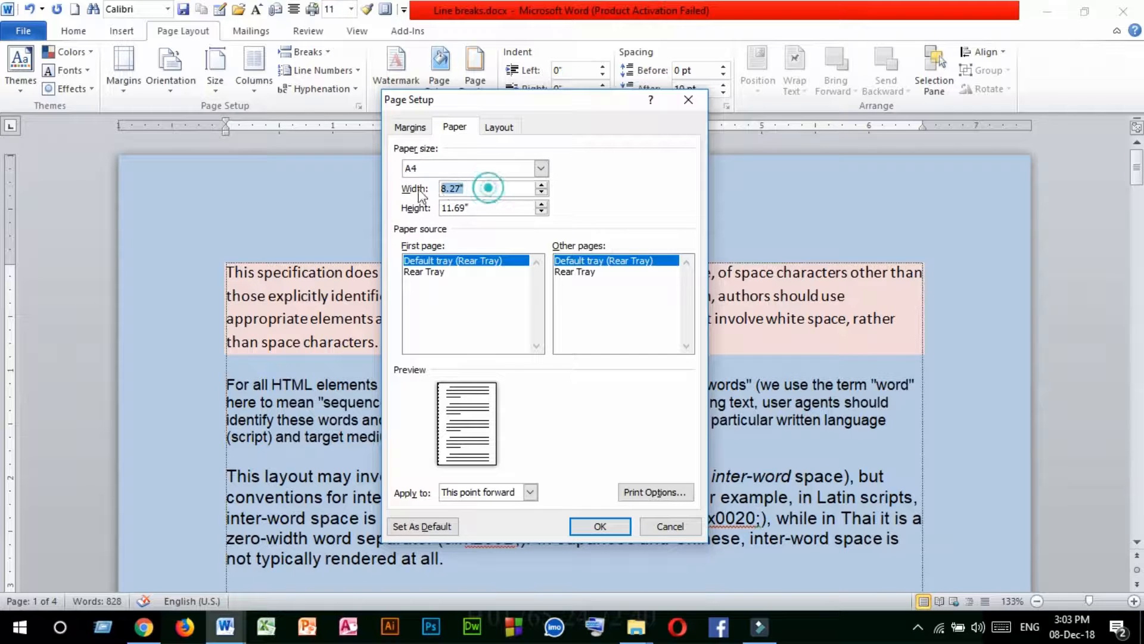
pyautogui.click(543, 186)
pyautogui.click(542, 186)
pyautogui.click(542, 186)
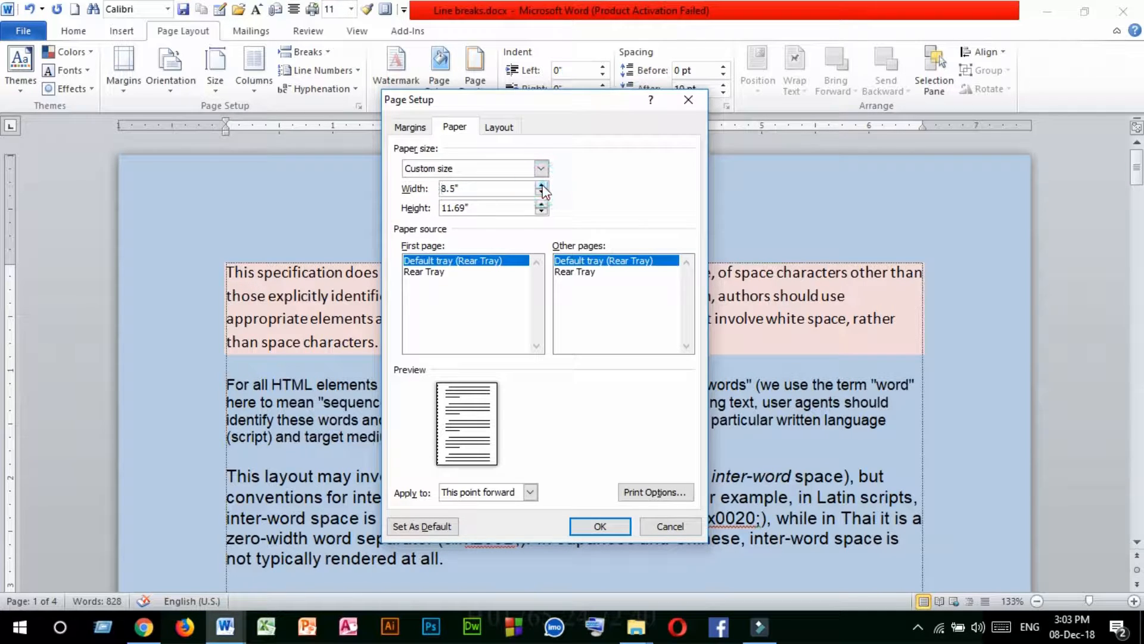
pyautogui.click(476, 190)
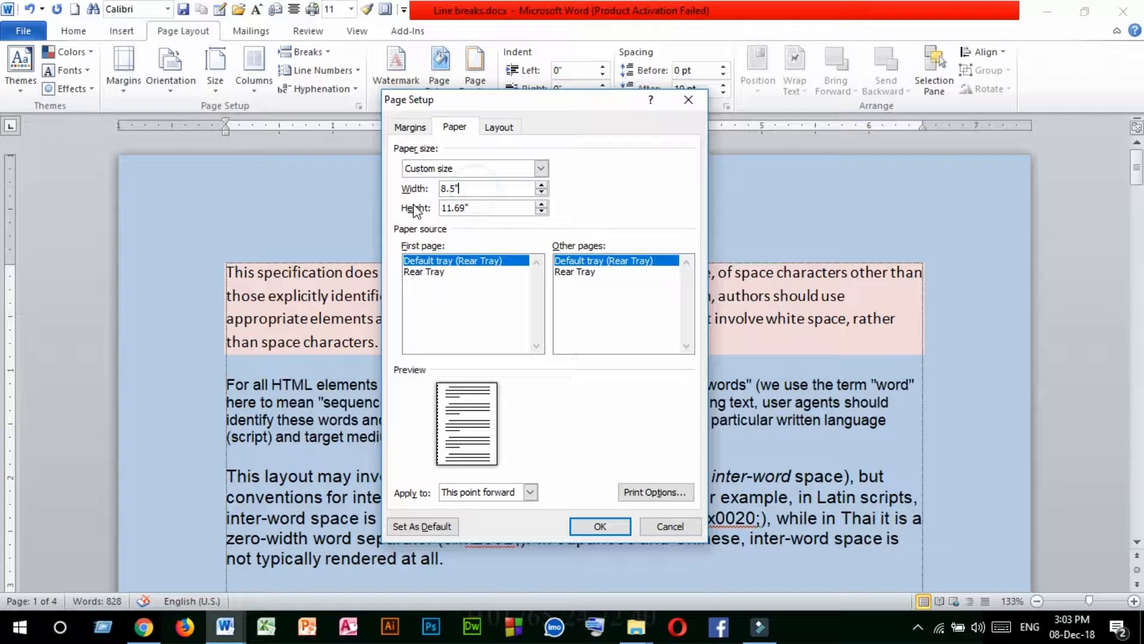
# Set the custom paper height to 12"
pyautogui.doubleClick(485, 208)
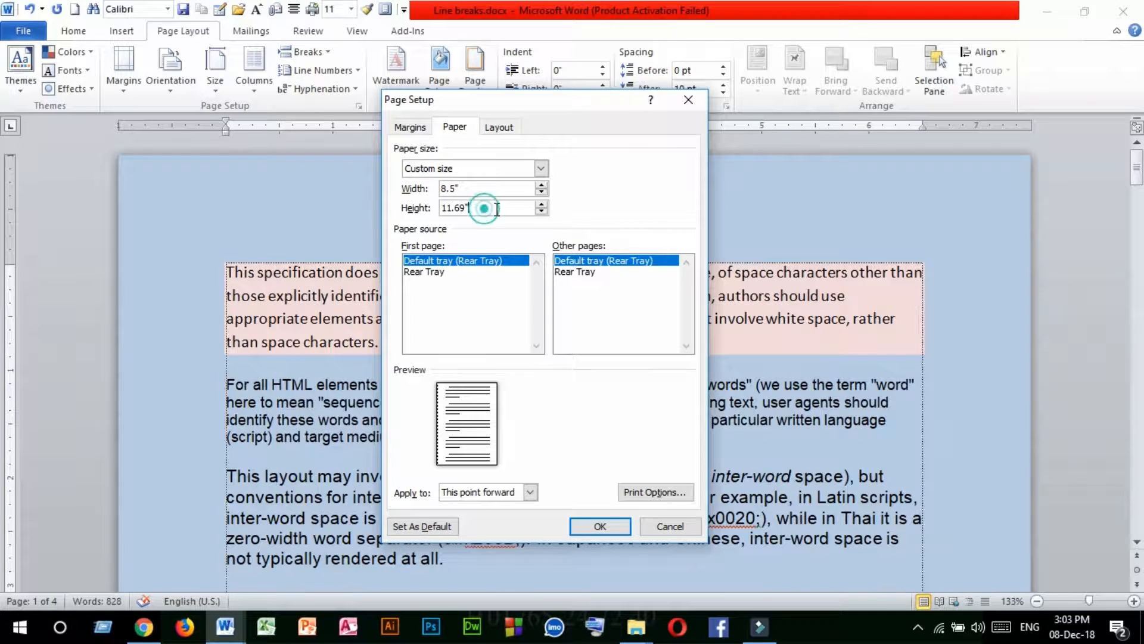
pyautogui.click(542, 206)
pyautogui.click(542, 206)
pyautogui.click(541, 206)
pyautogui.click(542, 206)
pyautogui.click(500, 206)
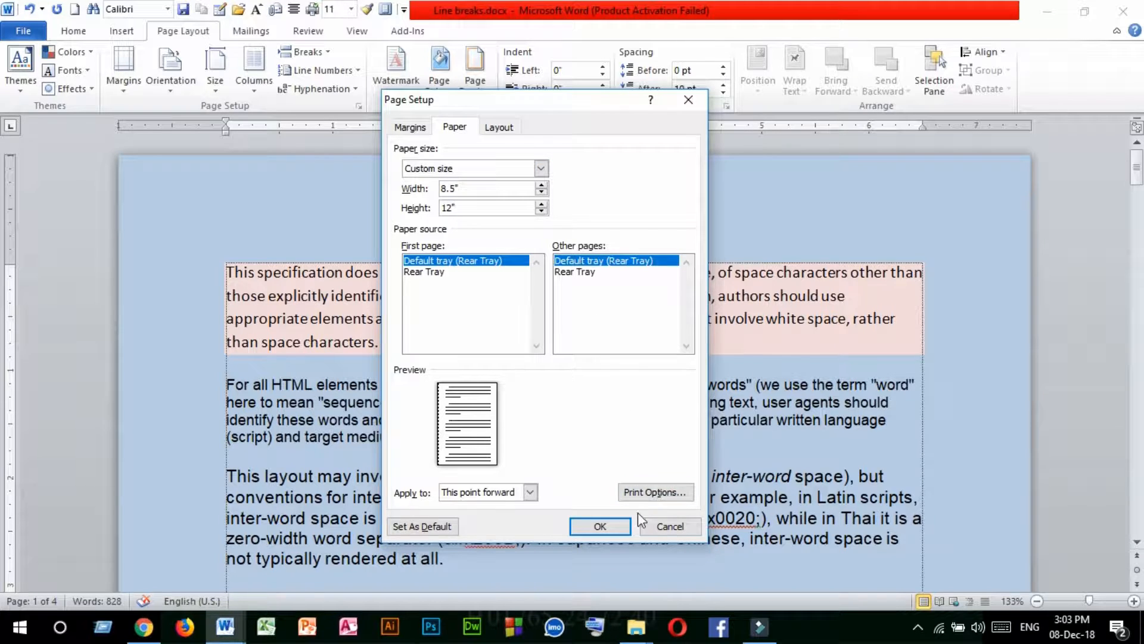
# Apply the page setup and have the margins outside the printable area fixed
pyautogui.click(608, 528)
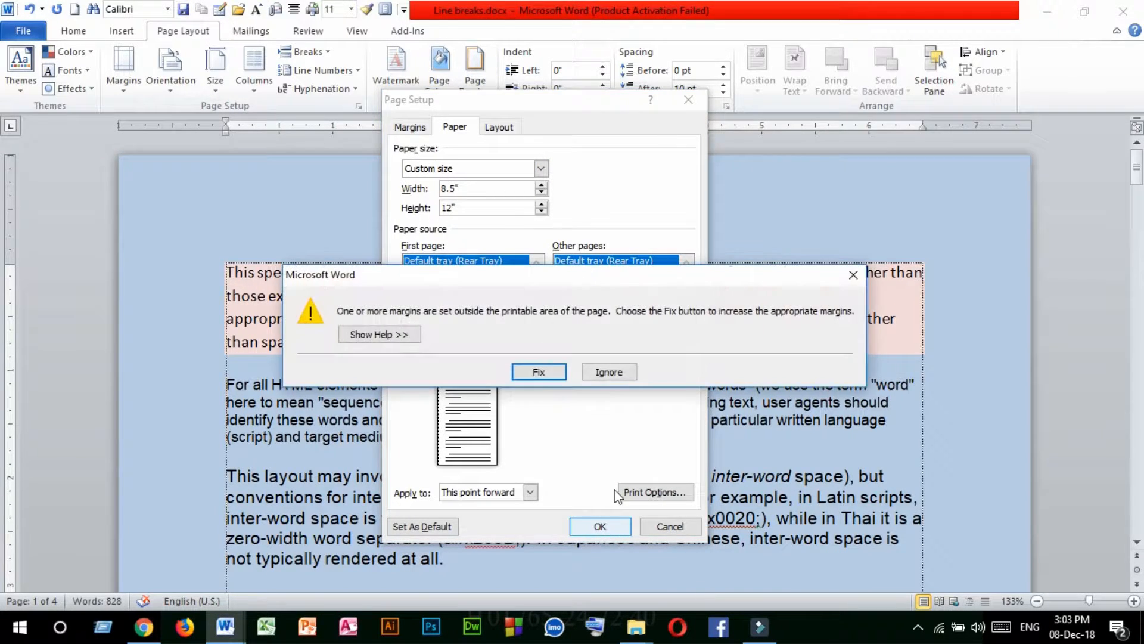
pyautogui.click(539, 372)
pyautogui.click(602, 525)
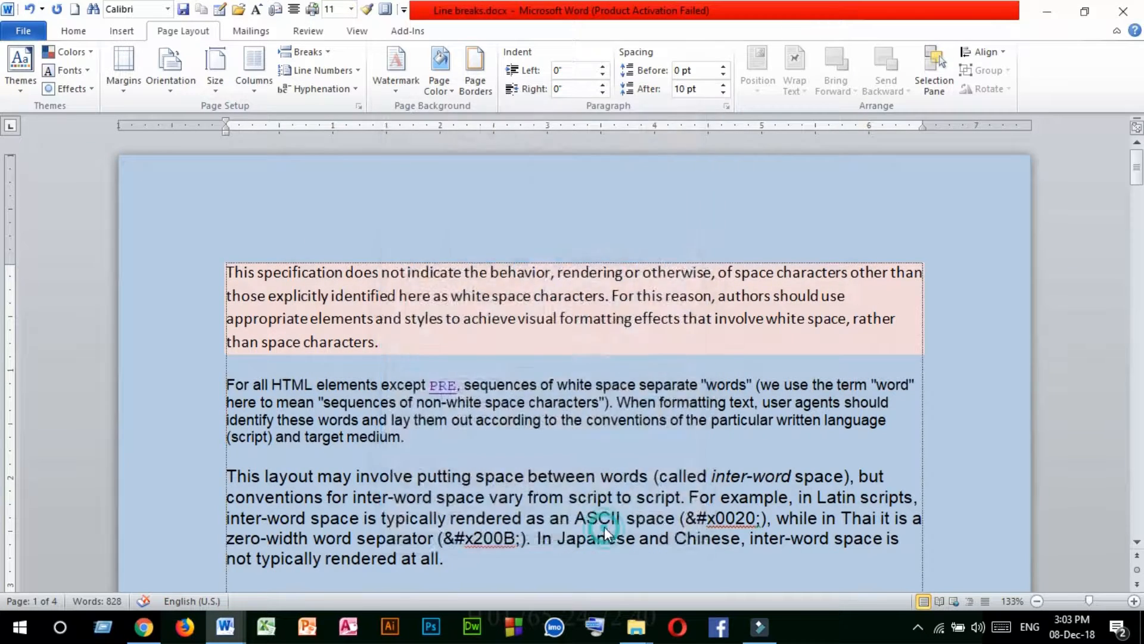
# Look through the document's pages to examine how the new page setup affects the layout
pyautogui.scroll(9, 534, 383)
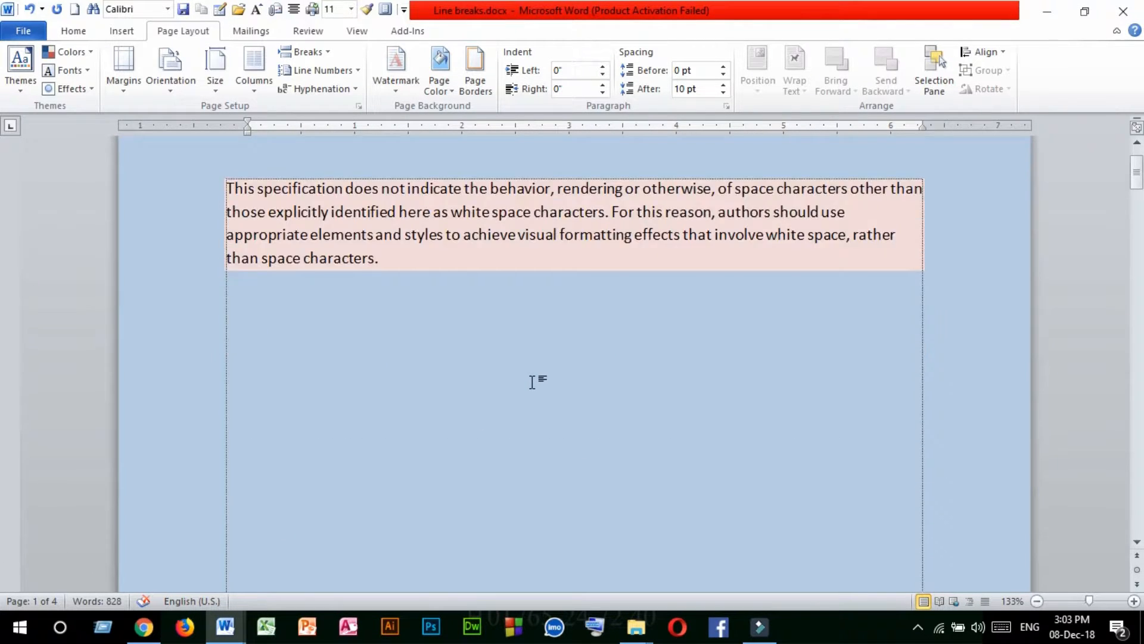
pyautogui.scroll(2, 532, 382)
pyautogui.scroll(-5, 532, 384)
pyautogui.scroll(5, 504, 403)
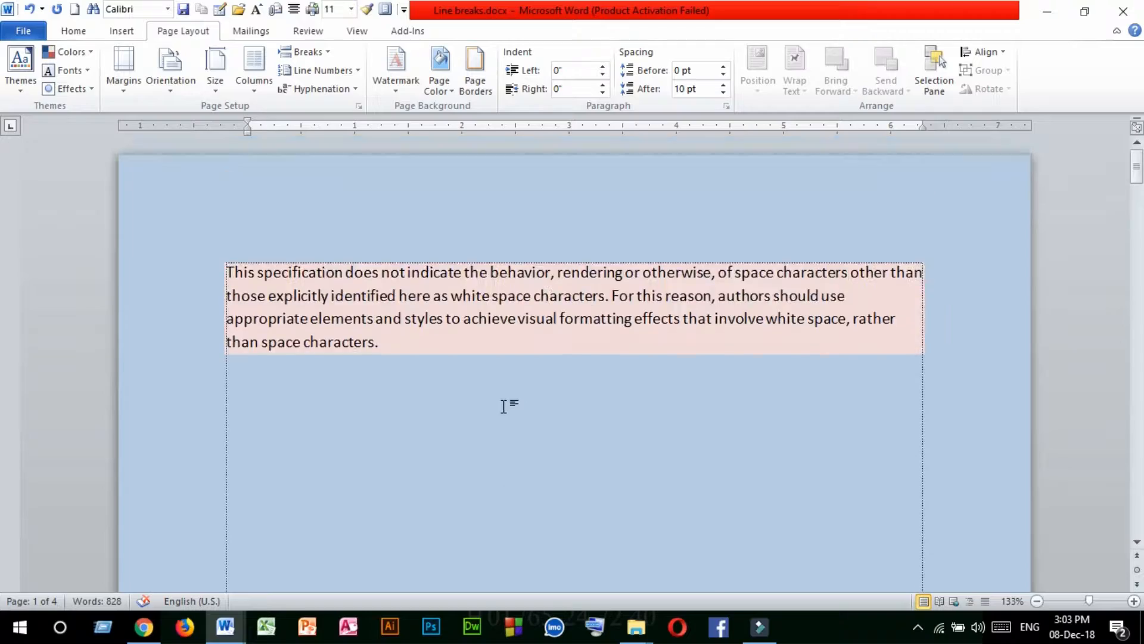
pyautogui.scroll(-15, 503, 410)
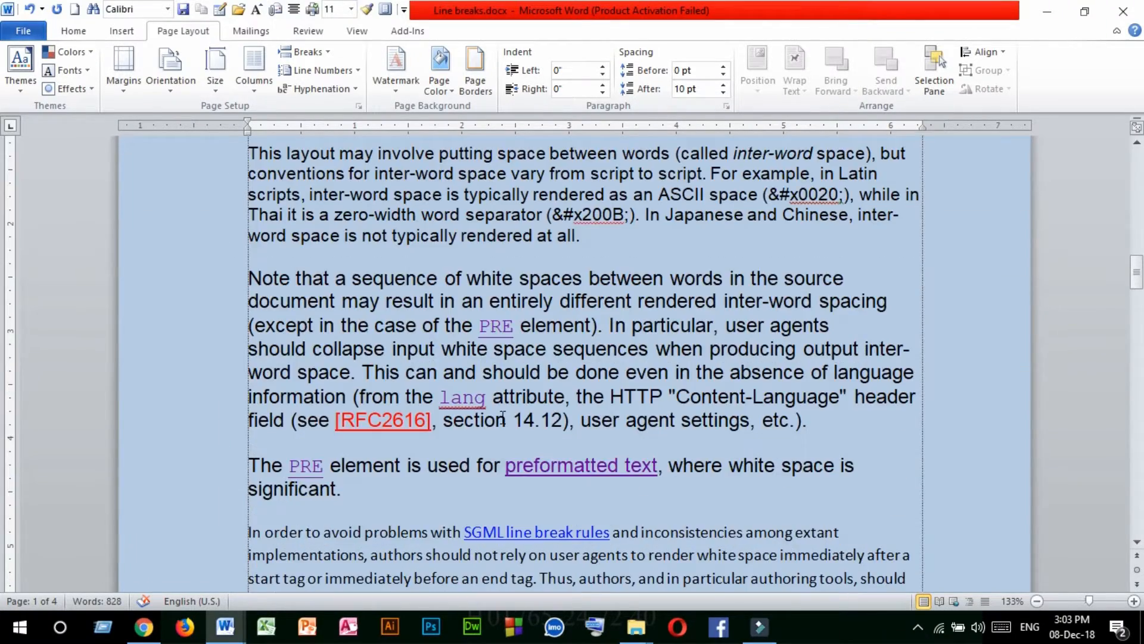
pyautogui.scroll(4, 502, 416)
pyautogui.scroll(-15, 503, 417)
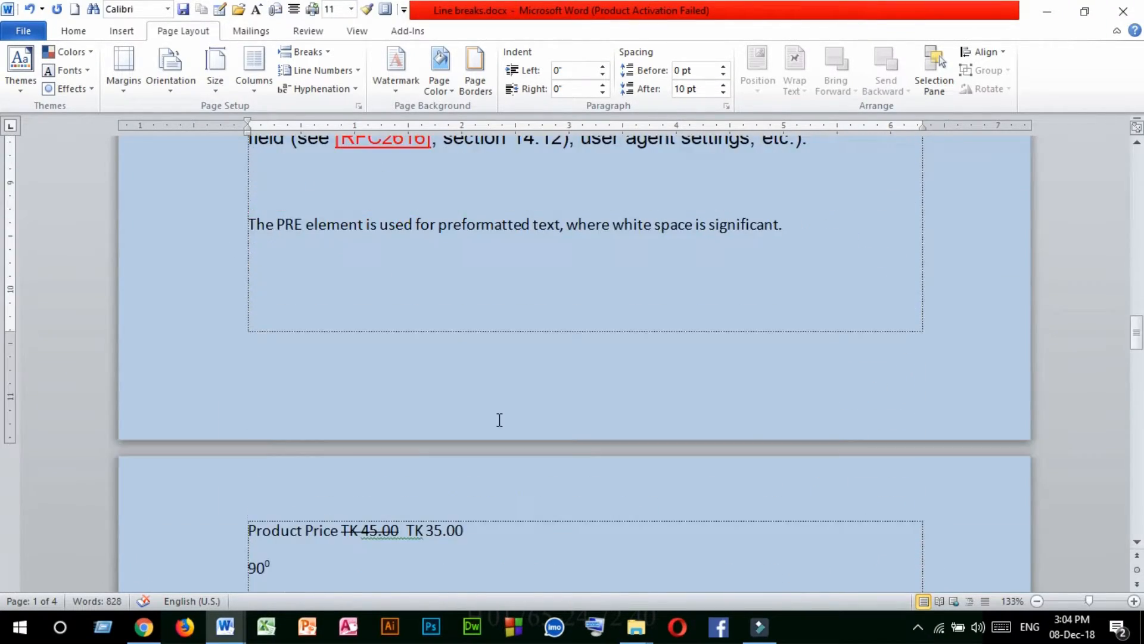
pyautogui.scroll(-18, 500, 421)
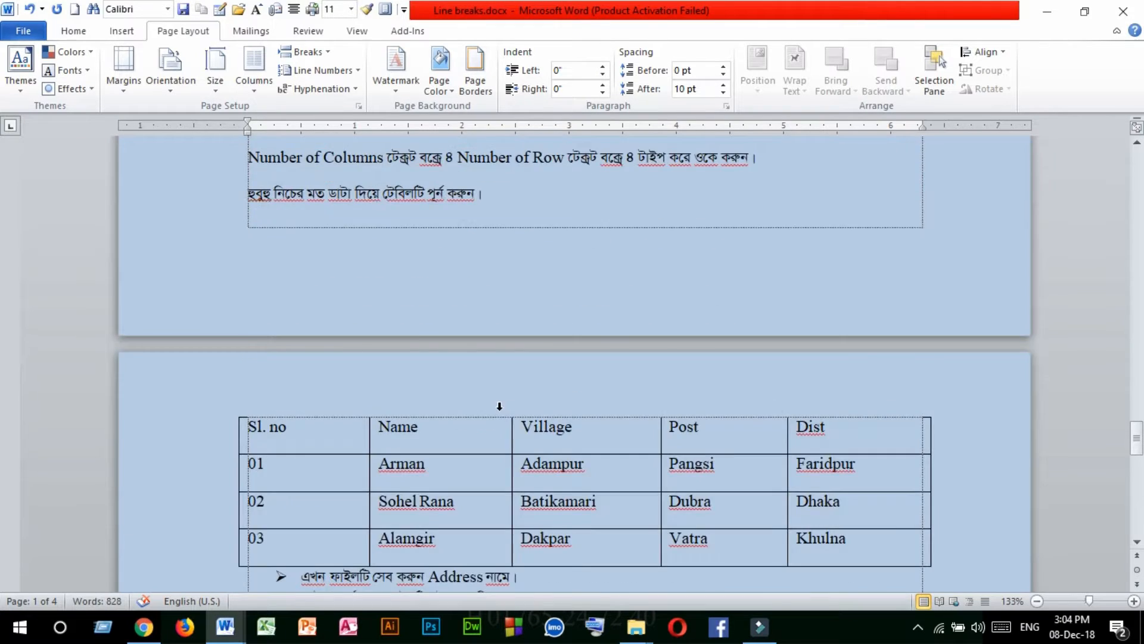
pyautogui.scroll(12, 491, 407)
pyautogui.scroll(10, 491, 408)
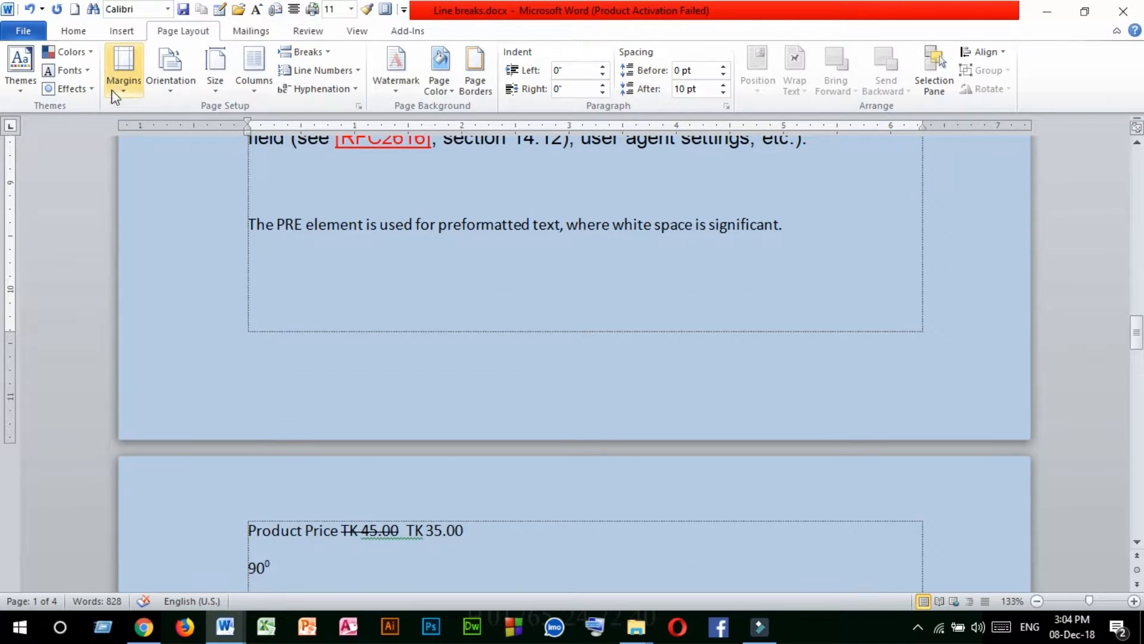
# Review the preset choices for margins, orientation, paper size and columns without changing the document
pyautogui.click(114, 95)
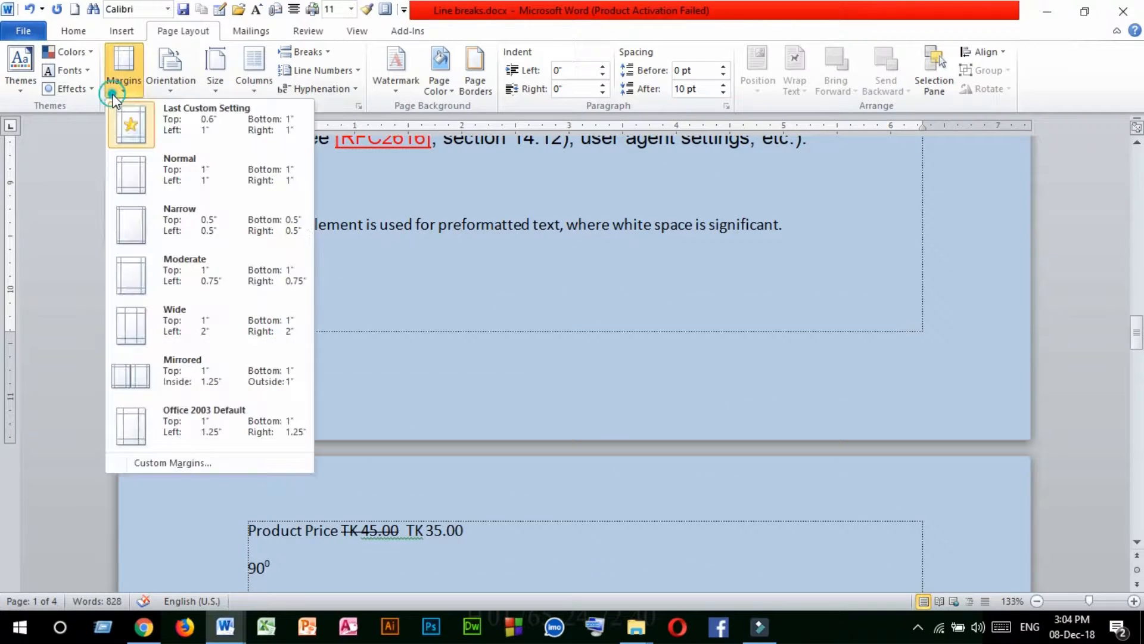
pyautogui.click(179, 111)
pyautogui.click(173, 96)
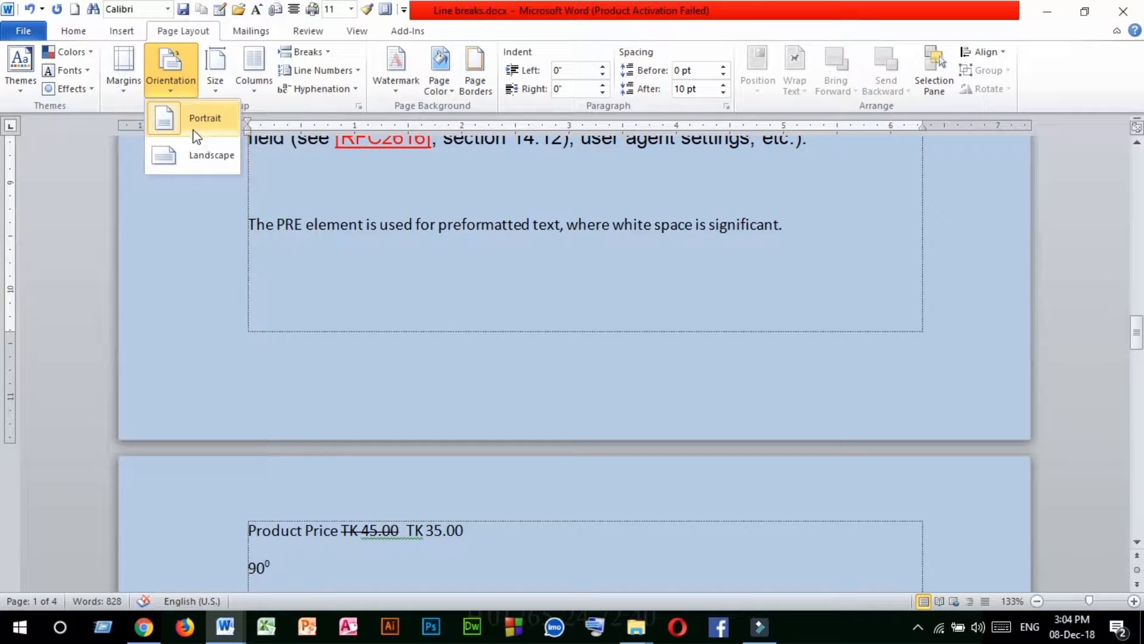
pyautogui.click(215, 74)
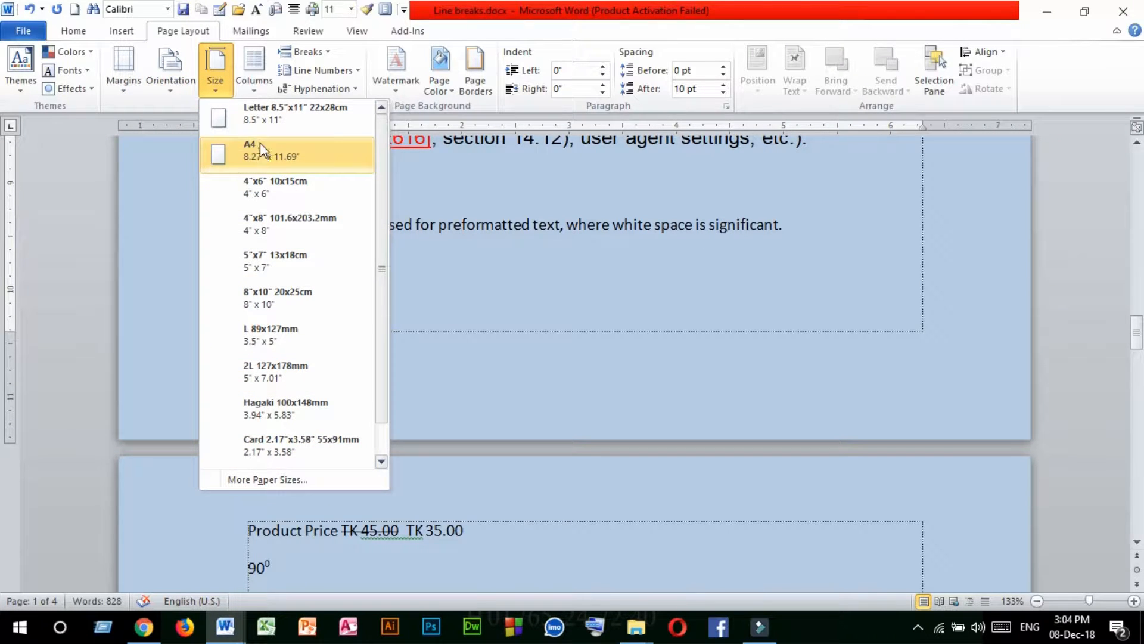
pyautogui.click(124, 77)
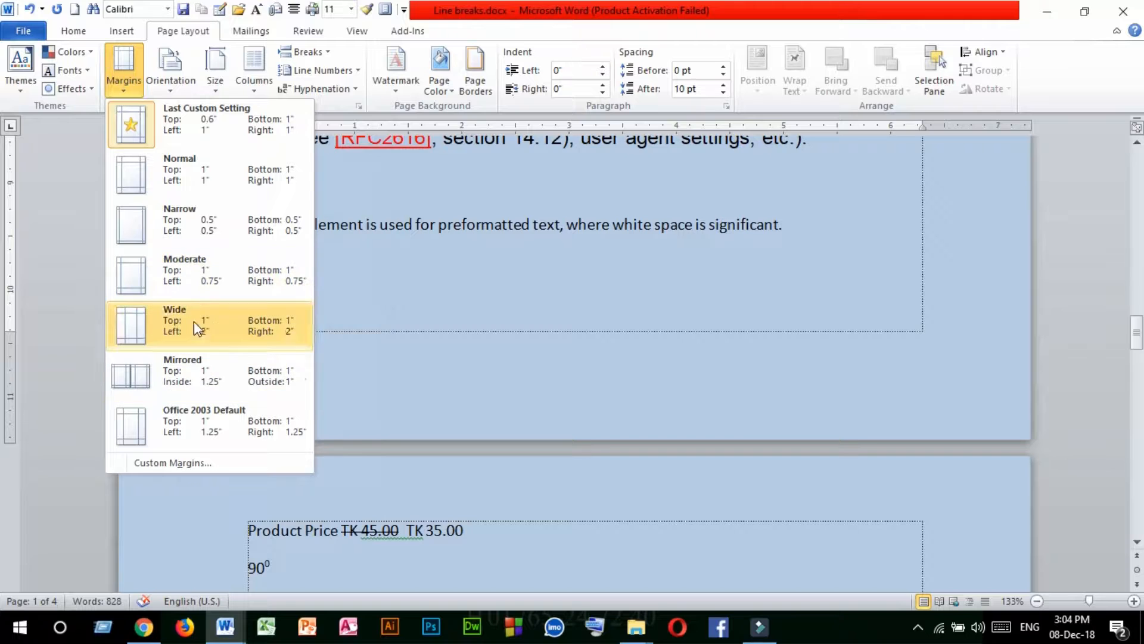
pyautogui.click(166, 88)
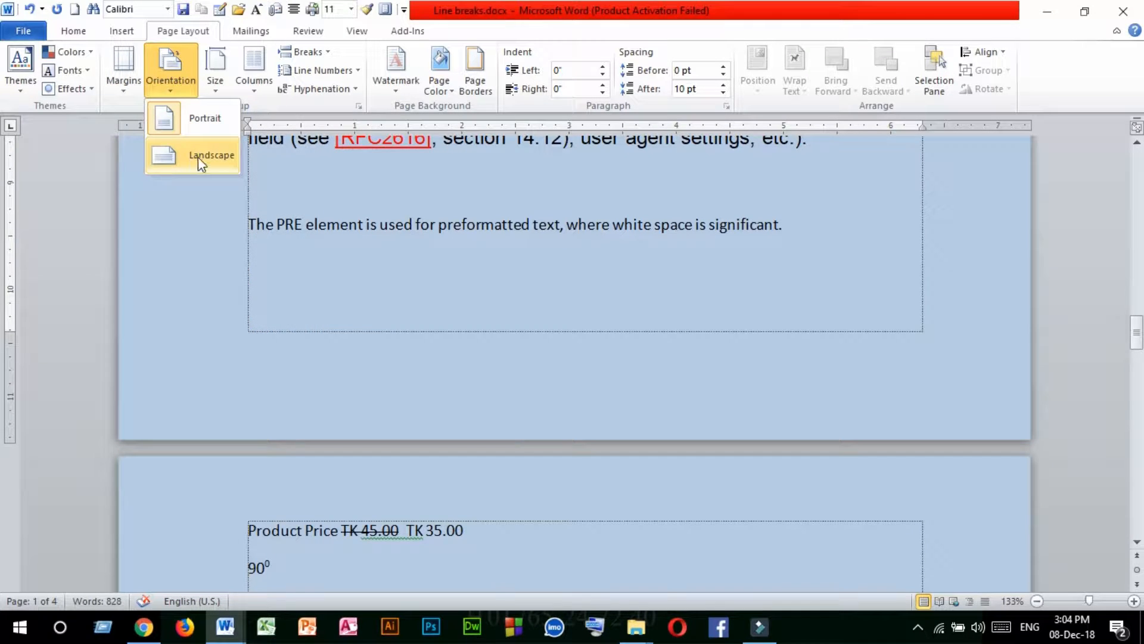
pyautogui.click(216, 75)
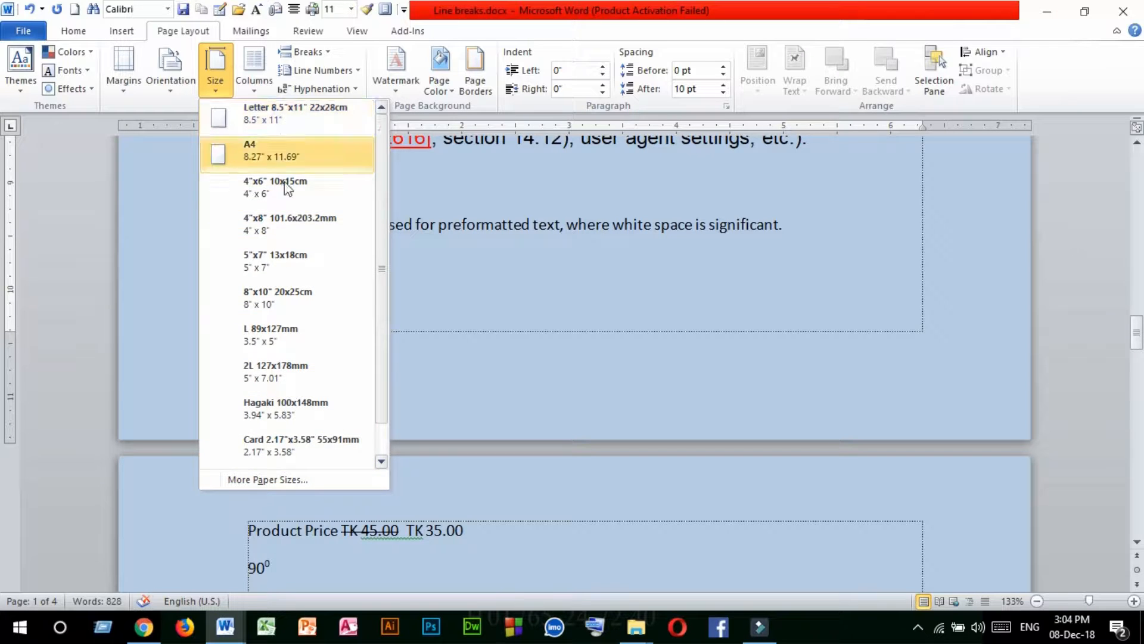
pyautogui.click(253, 91)
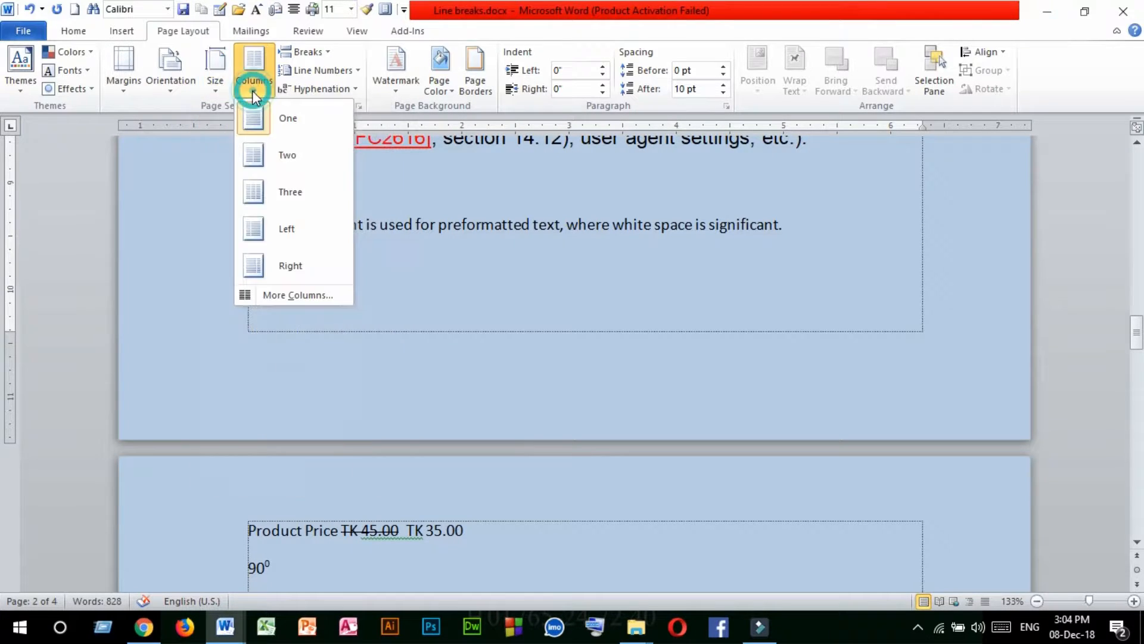
pyautogui.click(431, 329)
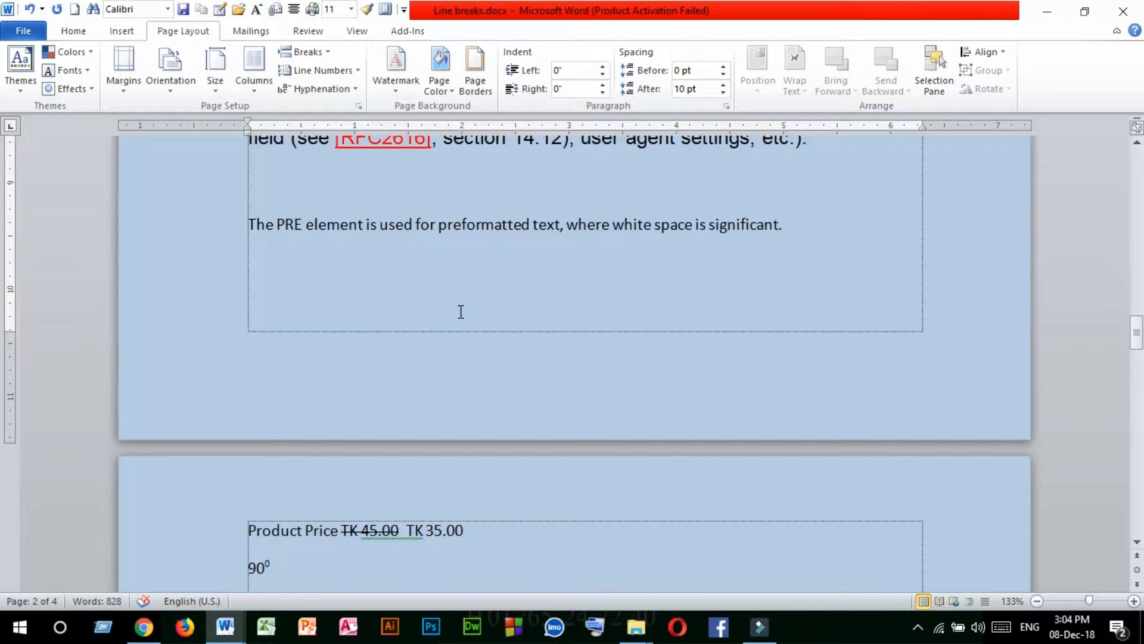
# Look through the rest of the document down to the empty area on its last page
pyautogui.scroll(-20, 460, 311)
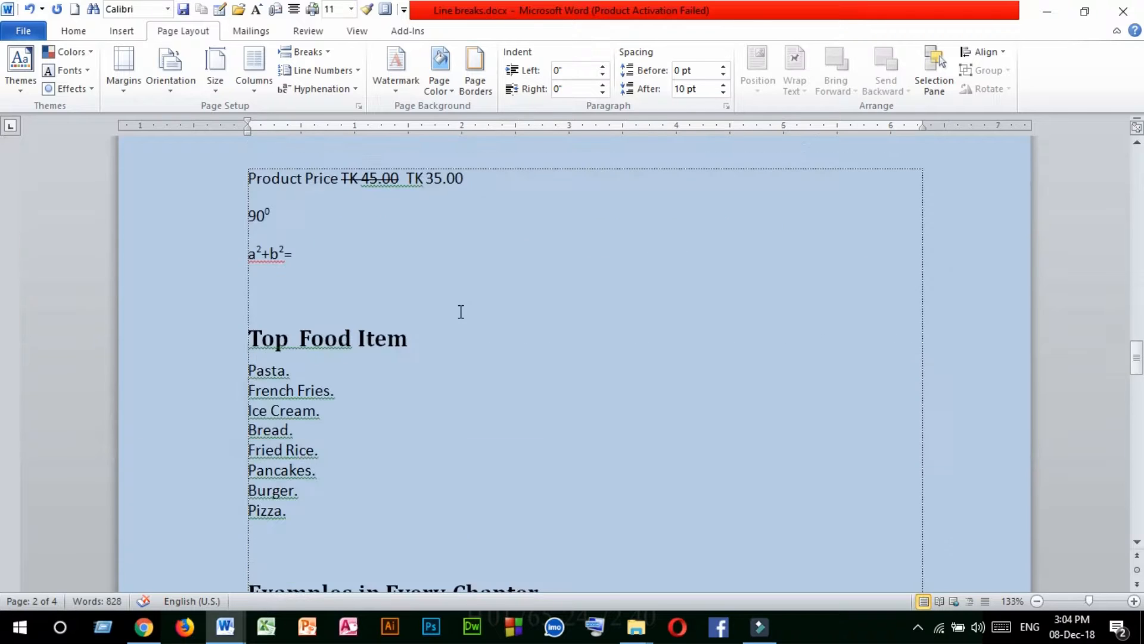
pyautogui.scroll(-10, 460, 316)
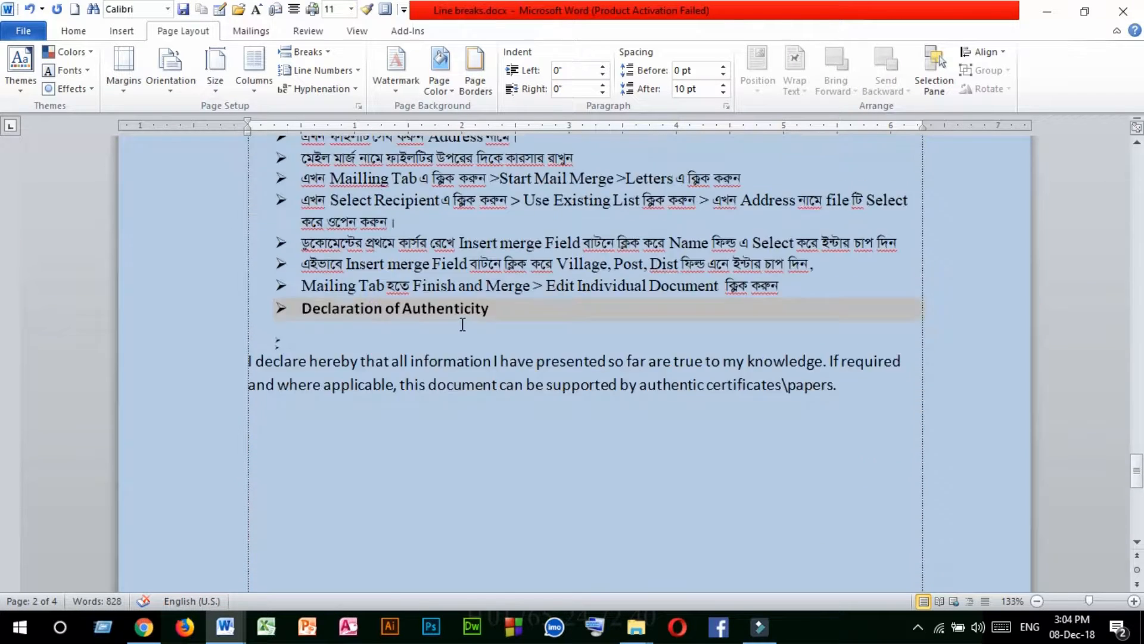
pyautogui.click(254, 89)
pyautogui.click(410, 318)
pyautogui.scroll(-3, 352, 374)
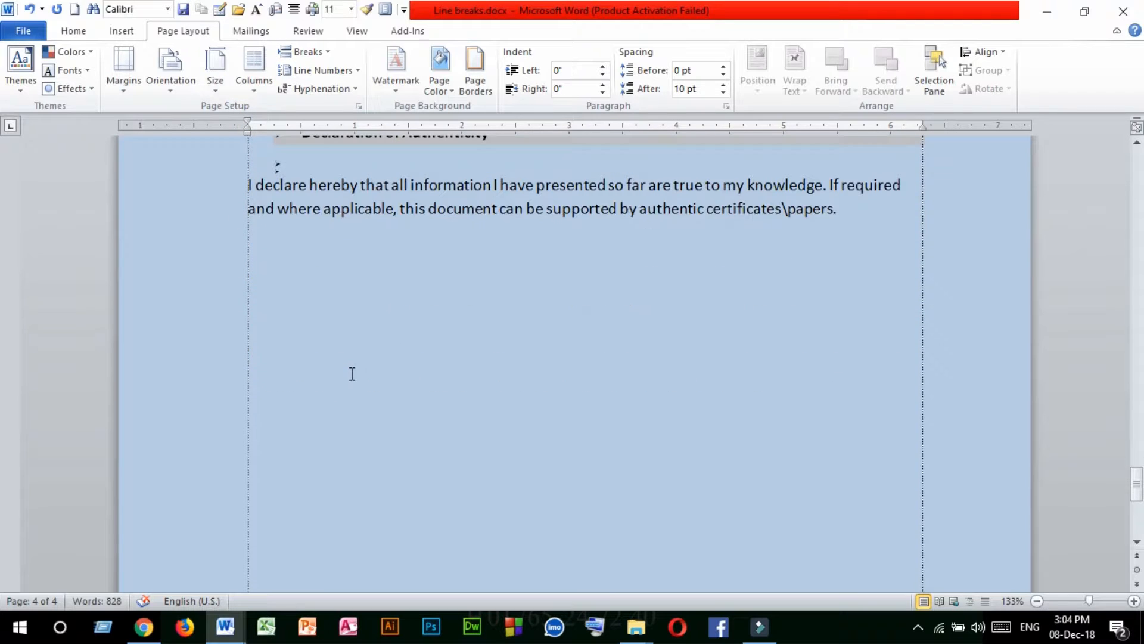
pyautogui.click(278, 276)
pyautogui.scroll(-5, 314, 342)
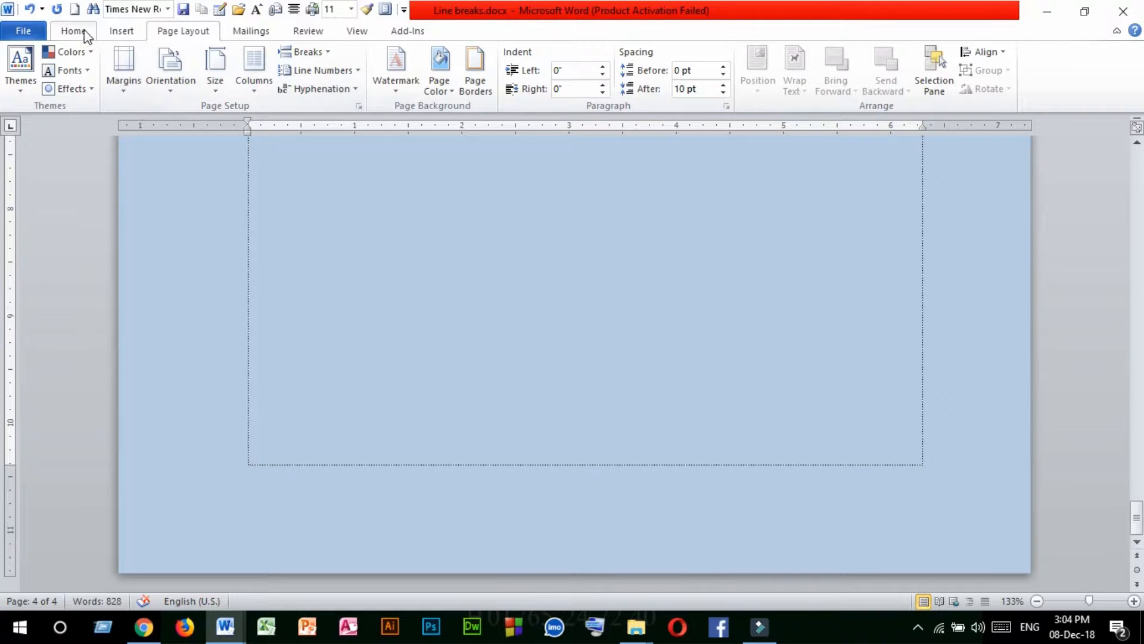
# Create a new blank document and lay out its page in three columns
pyautogui.click(74, 9)
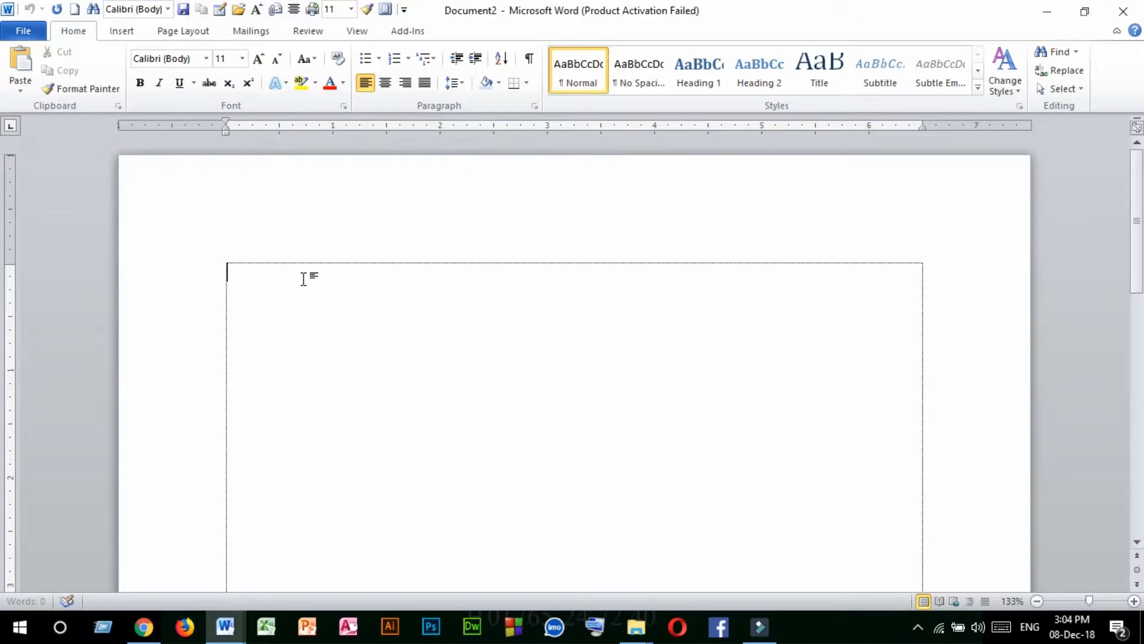
pyautogui.click(122, 30)
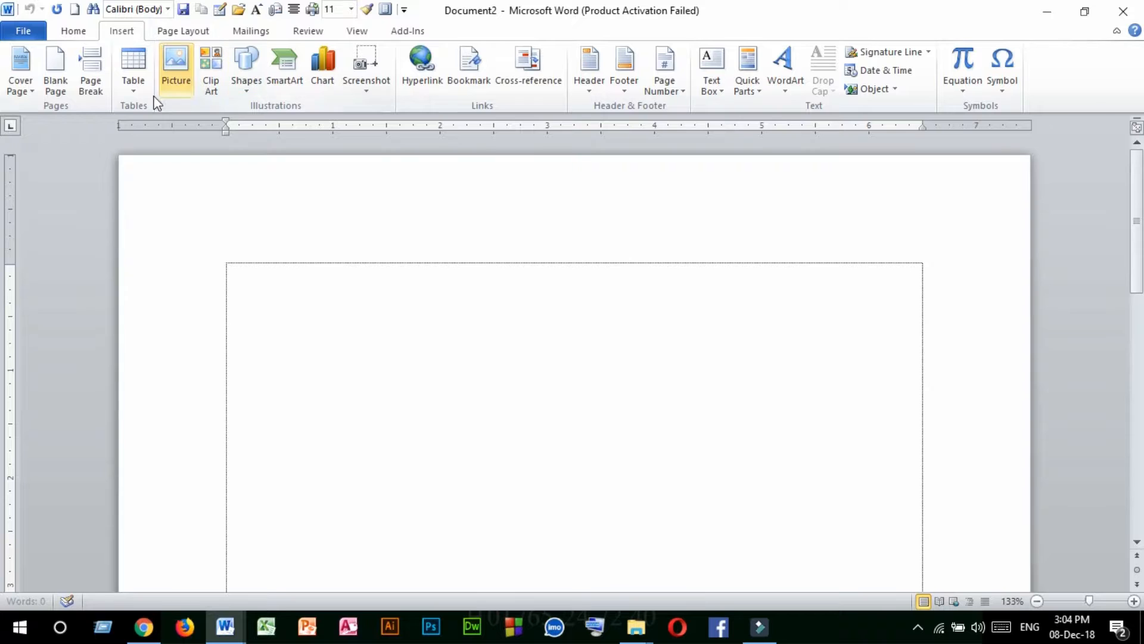
pyautogui.click(179, 31)
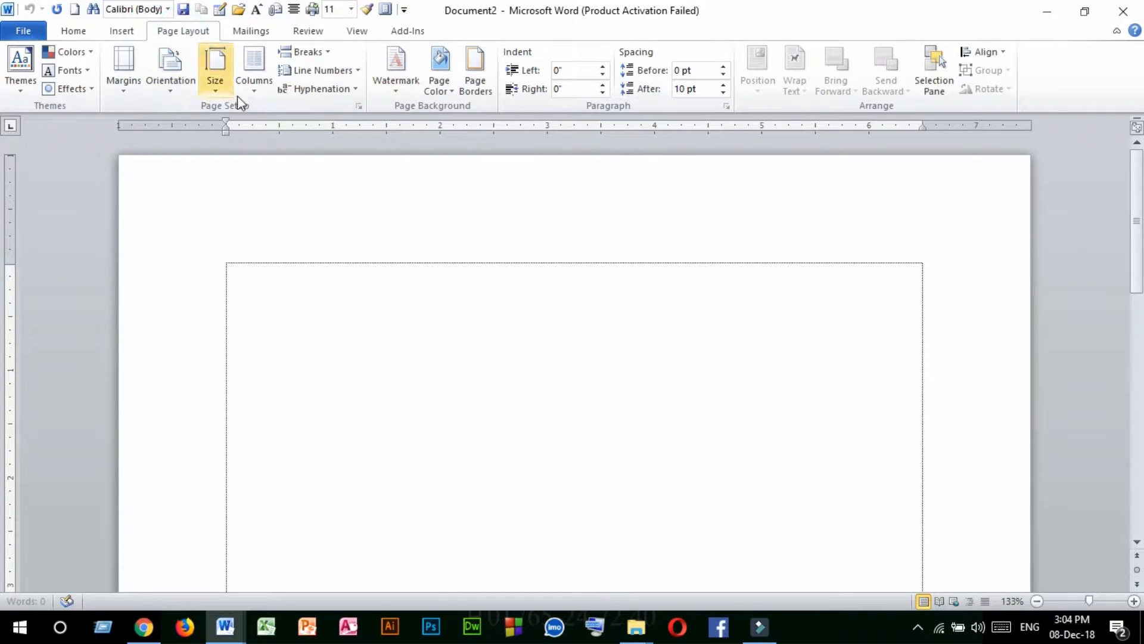
pyautogui.click(252, 83)
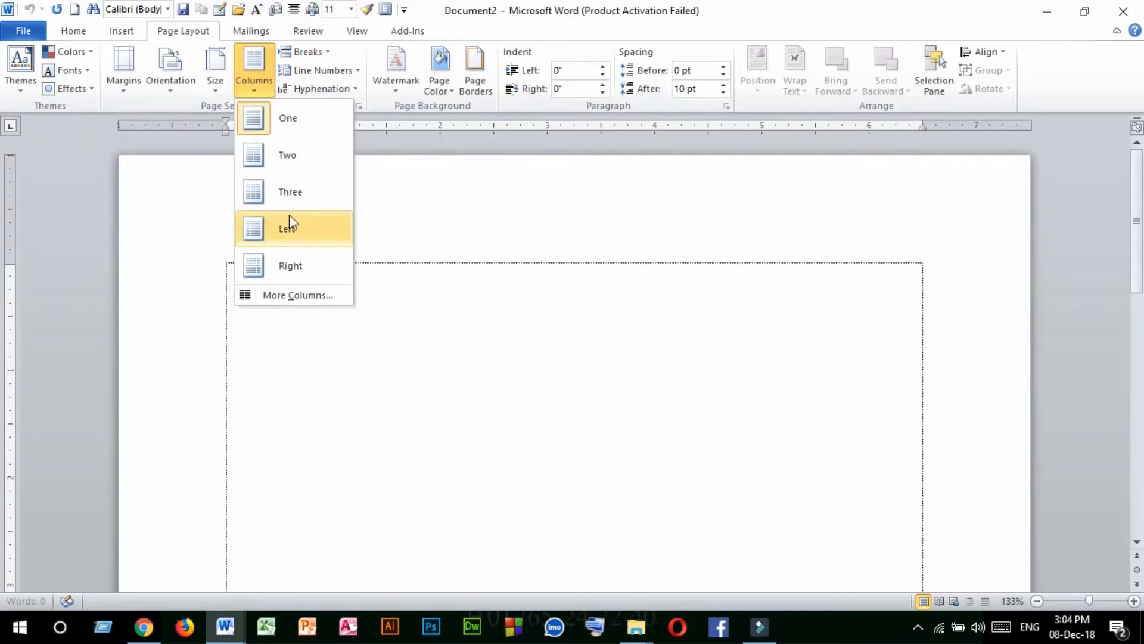
pyautogui.click(297, 205)
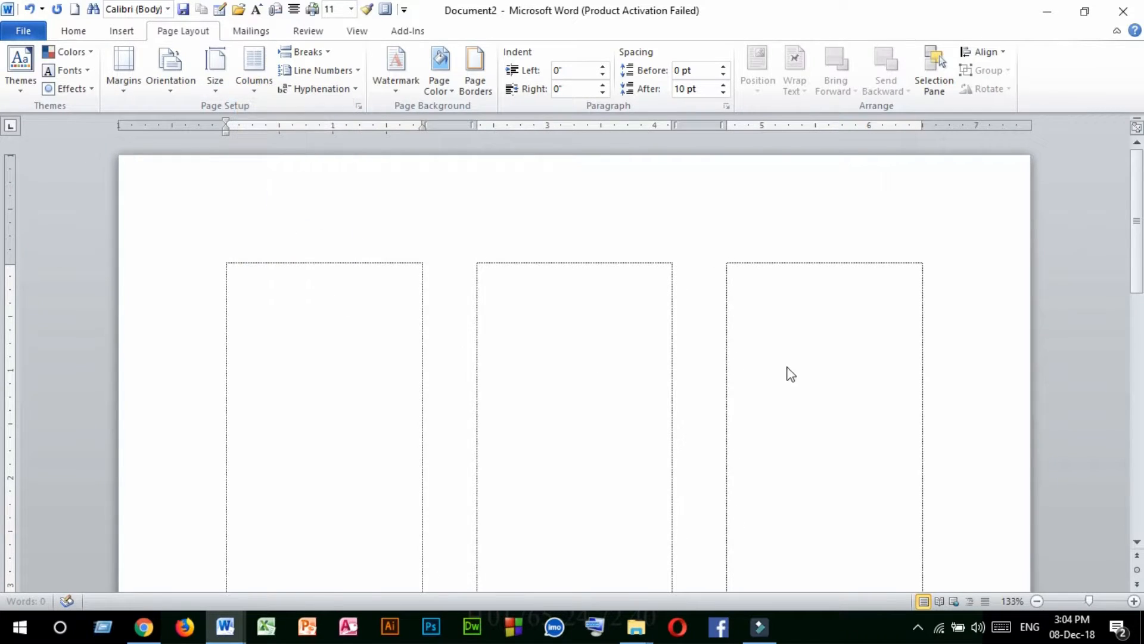
pyautogui.click(777, 355)
pyautogui.click(322, 316)
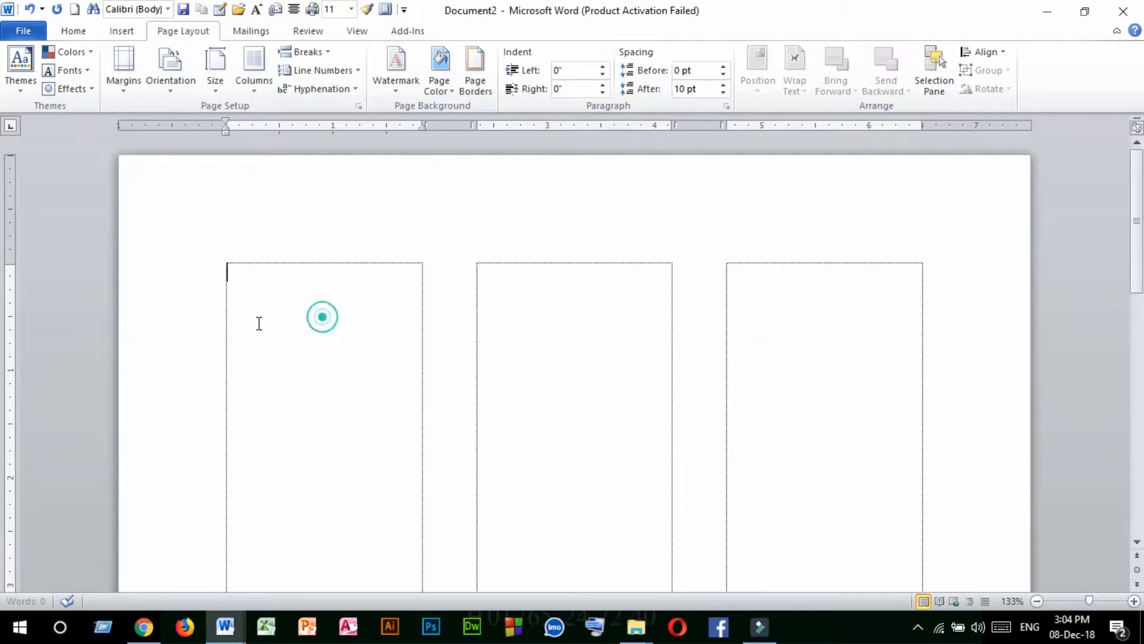
# Set the whole document to five columns with a line between them and 0.2" spacing
pyautogui.click(245, 89)
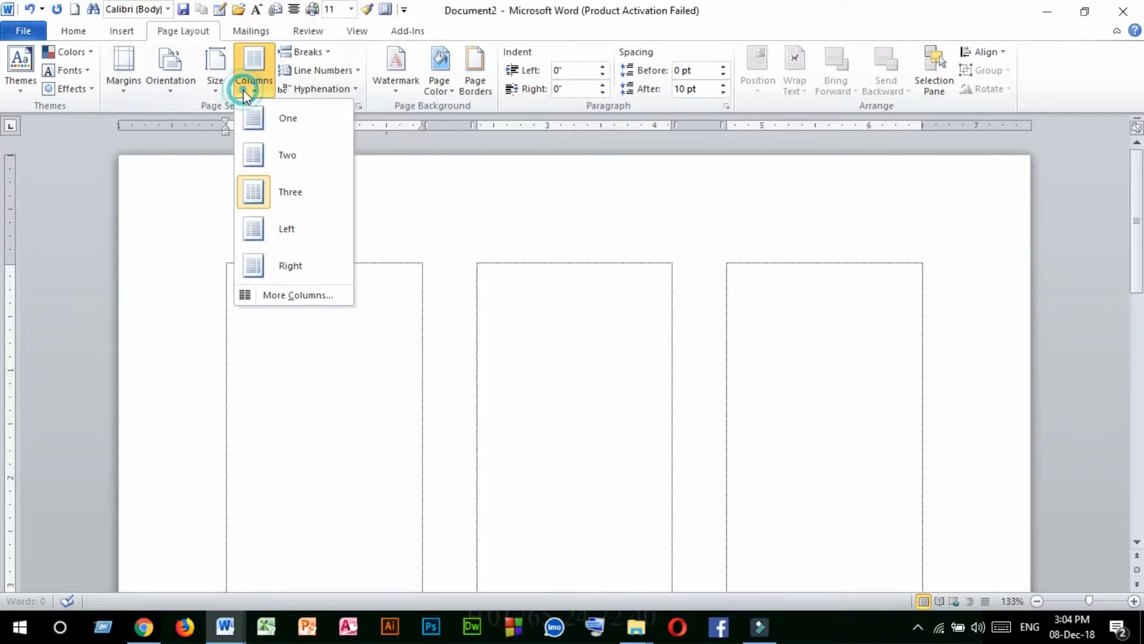
pyautogui.click(269, 296)
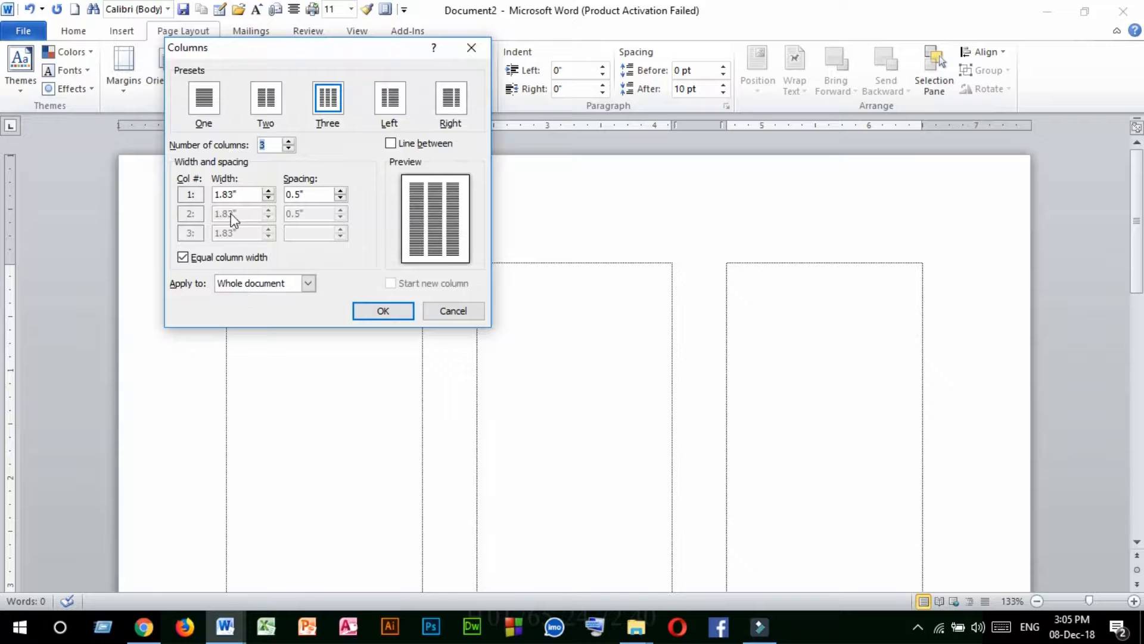
pyautogui.click(288, 142)
pyautogui.click(289, 141)
pyautogui.click(288, 142)
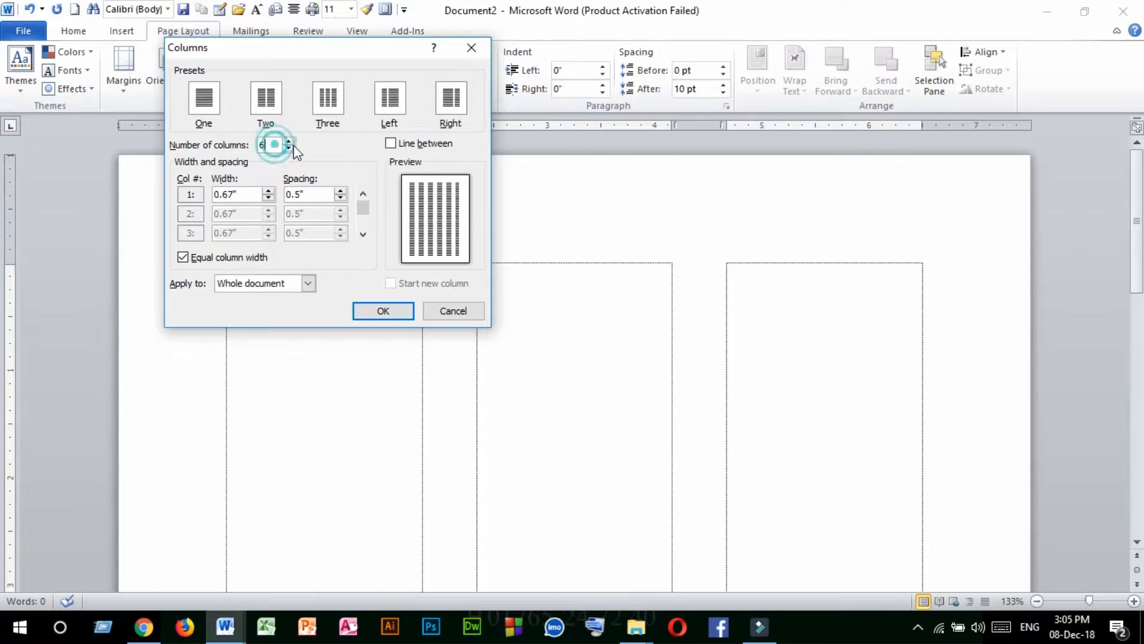
pyautogui.click(289, 148)
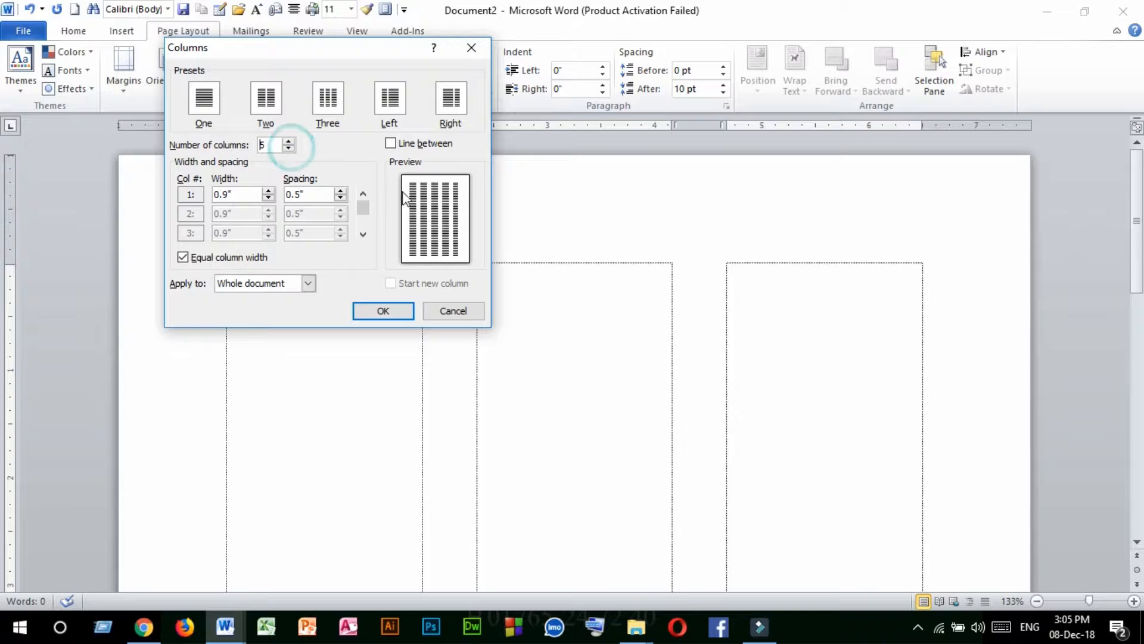
pyautogui.click(410, 146)
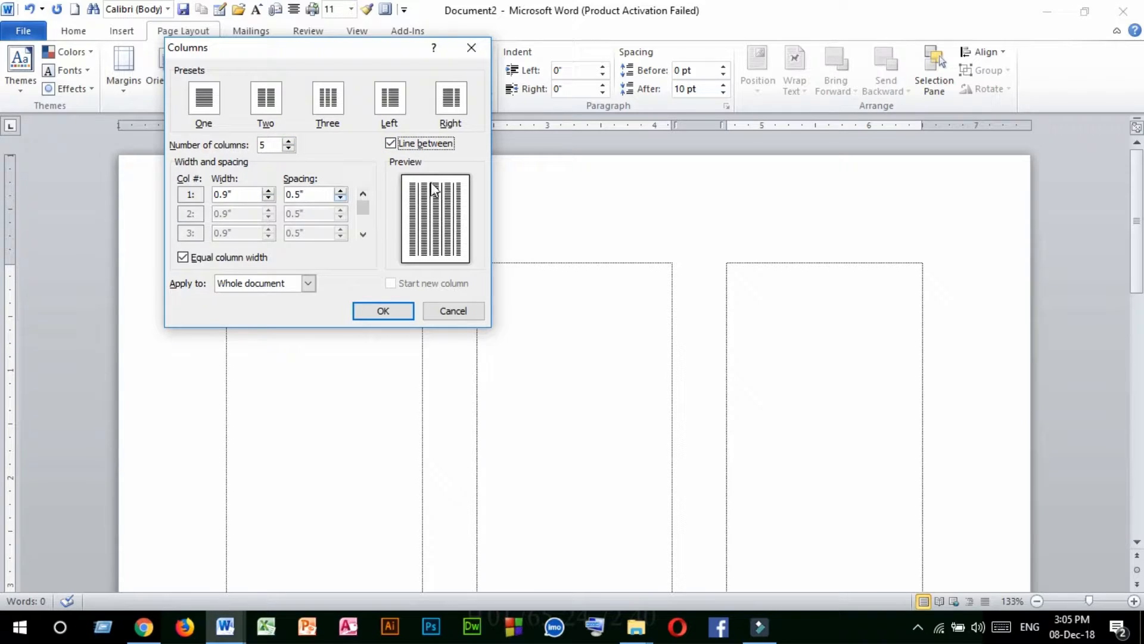
pyautogui.click(340, 198)
pyautogui.click(340, 198)
pyautogui.click(340, 198)
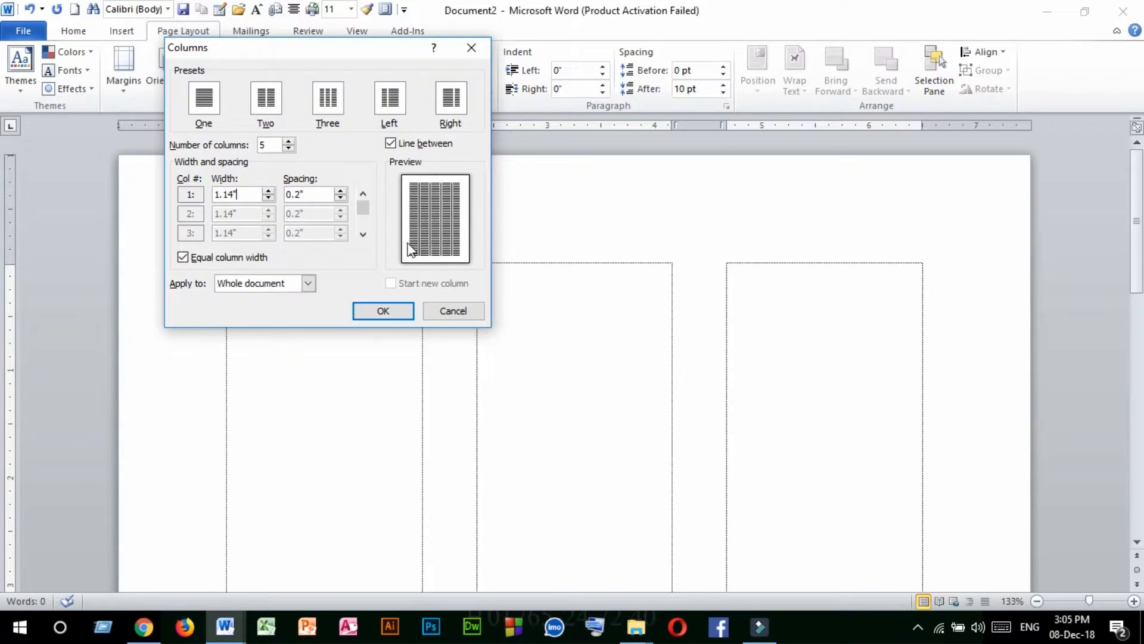
# Allow unequal column widths, set the second column's width to 1.5", and apply the column layout
pyautogui.click(183, 257)
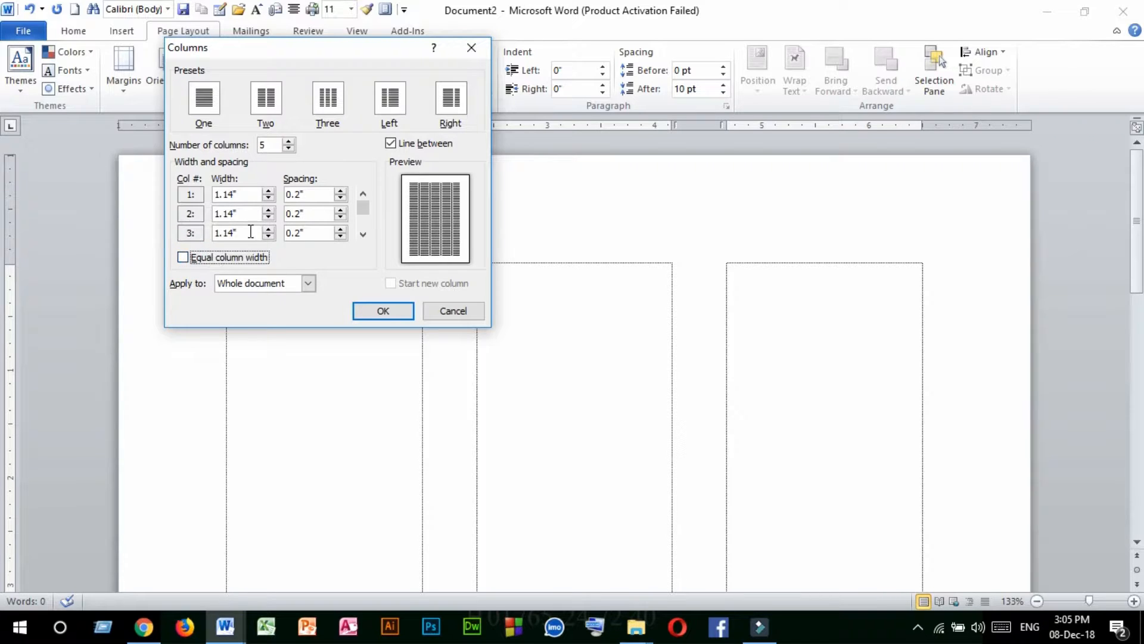
pyautogui.click(249, 215)
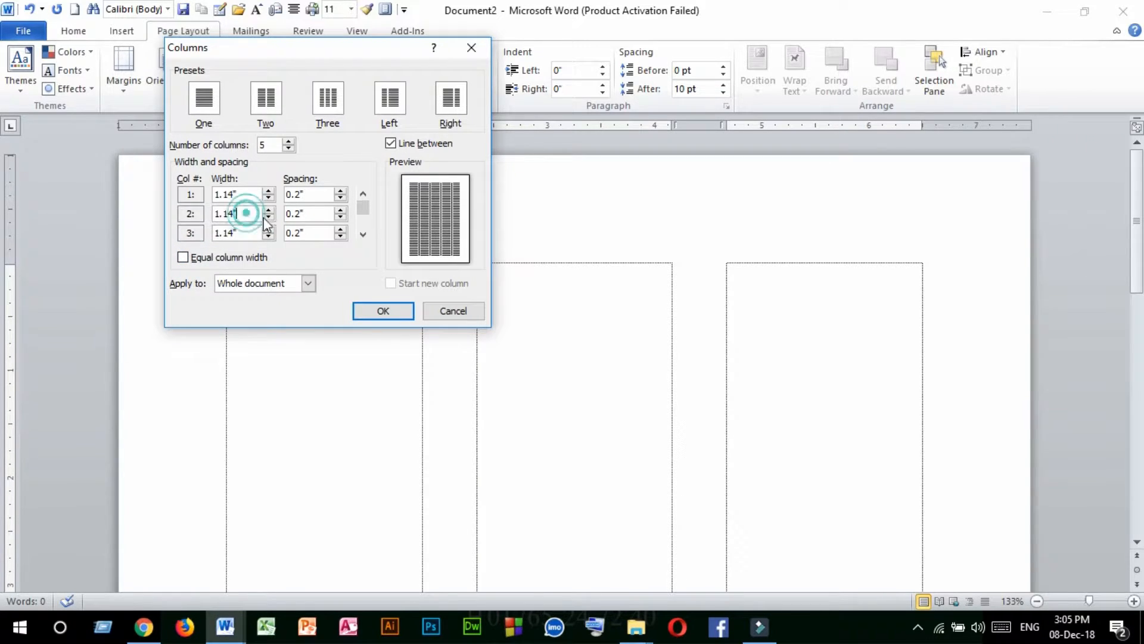
pyautogui.click(267, 213)
pyautogui.click(267, 212)
pyautogui.click(267, 212)
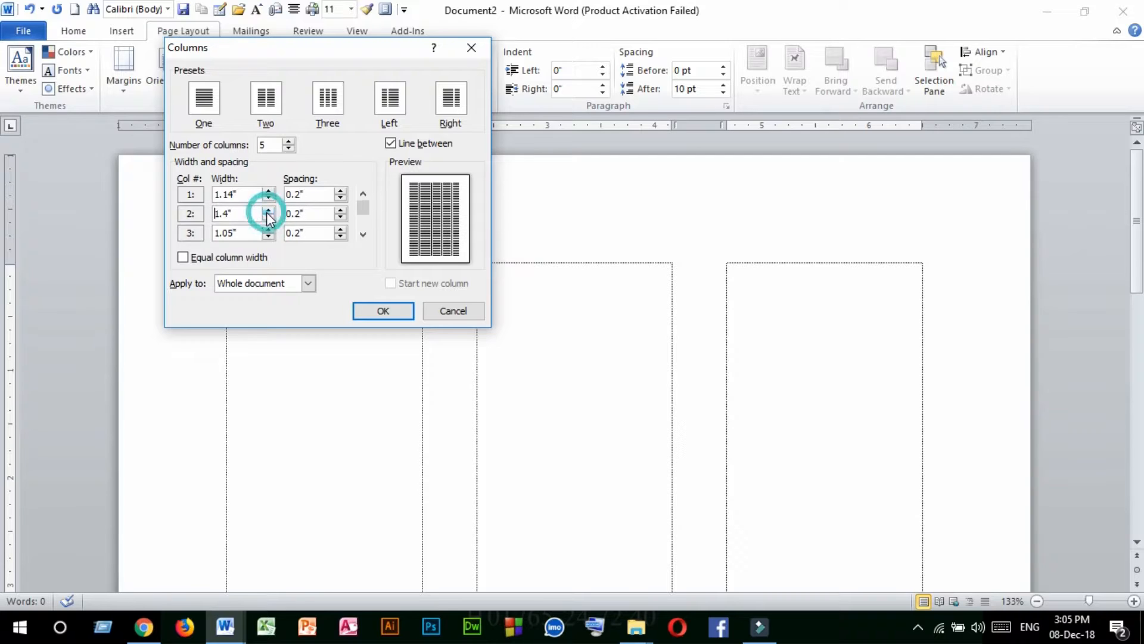
pyautogui.click(267, 213)
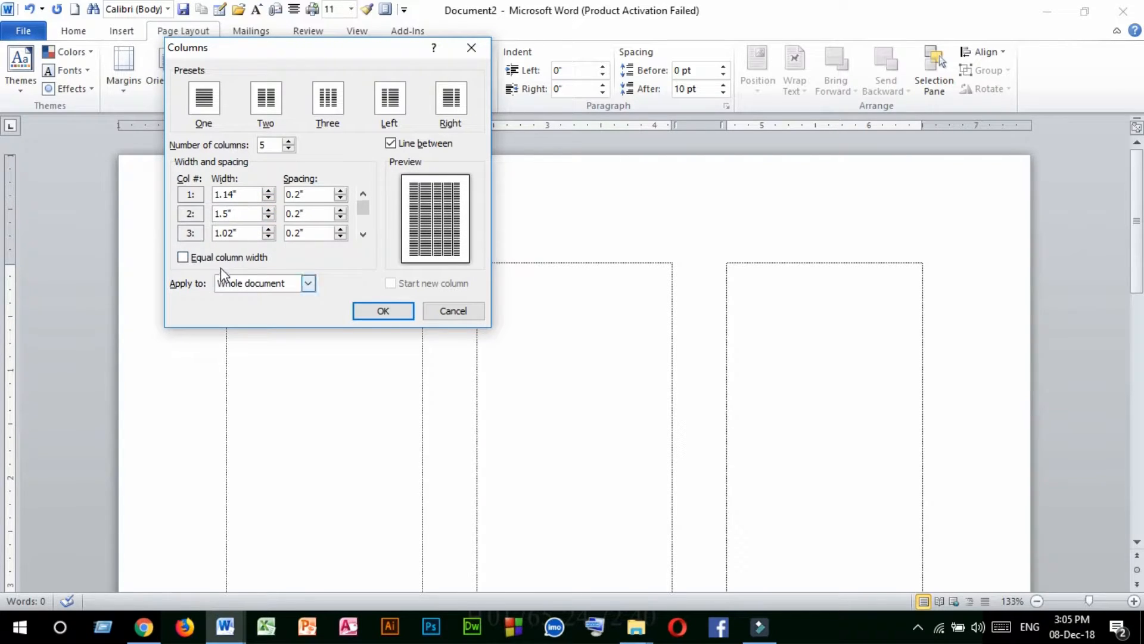
pyautogui.click(382, 311)
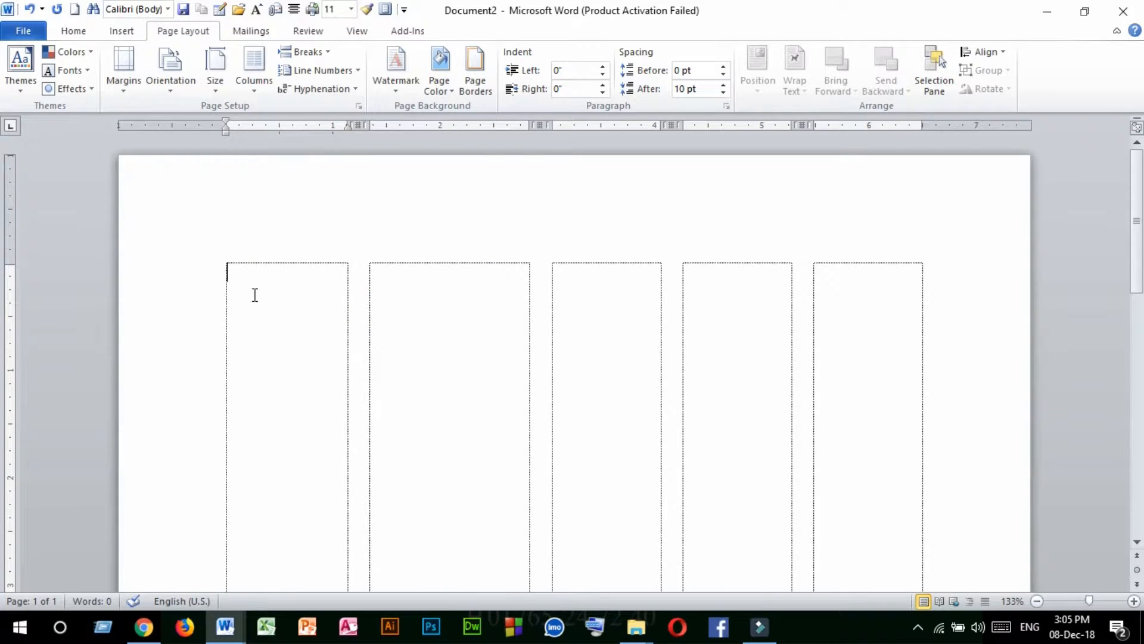
# Copy the two paragraphs from "Line breaks are" through "user agent settings, etc.)." in Line breaks.docx and paste them into Document2
pyautogui.click(225, 626)
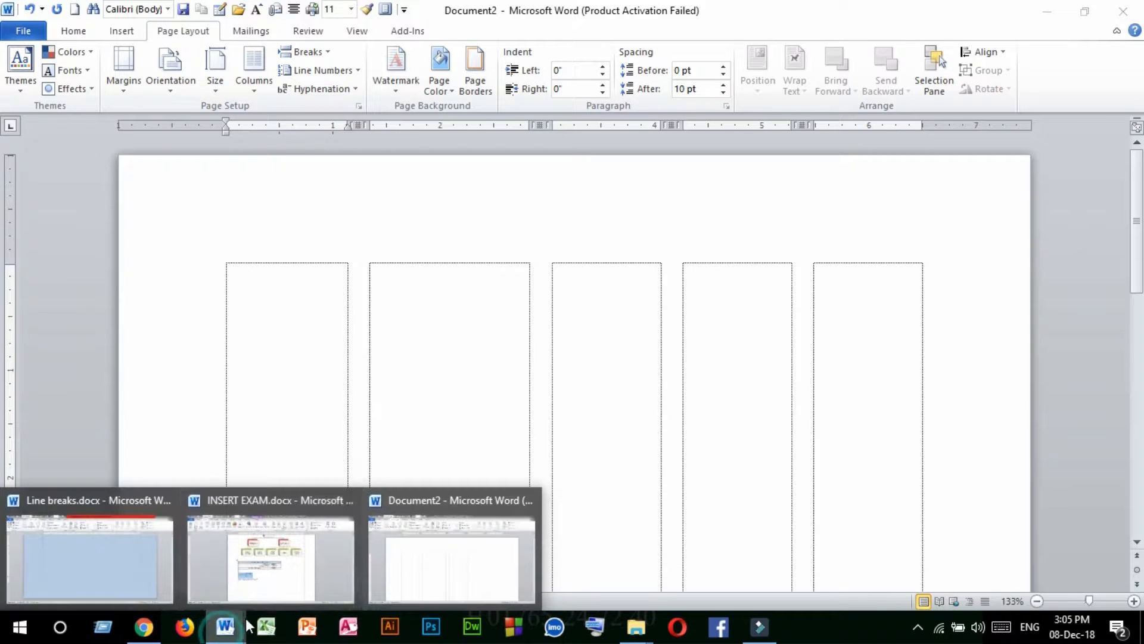
pyautogui.click(117, 546)
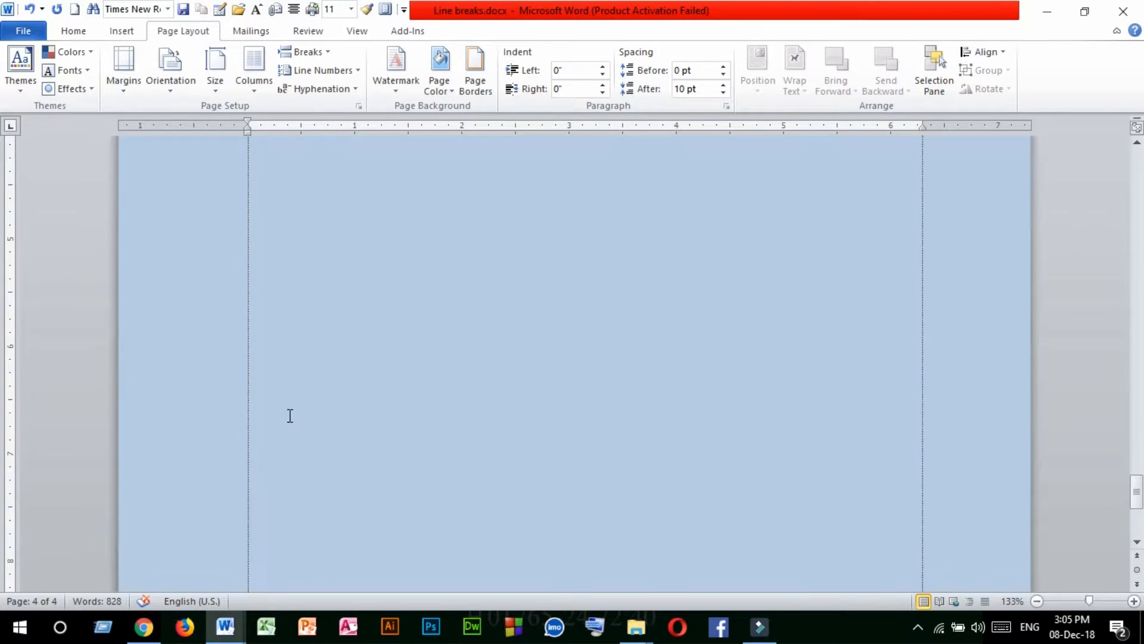
pyautogui.scroll(5, 290, 416)
pyautogui.scroll(5, 290, 416)
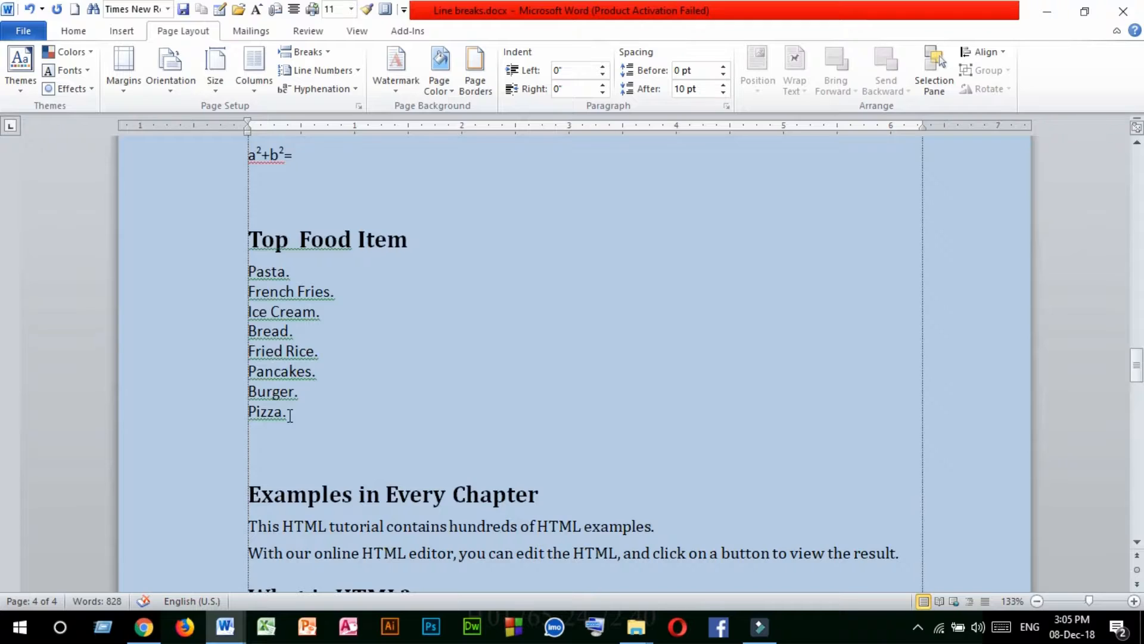
pyautogui.scroll(10, 290, 415)
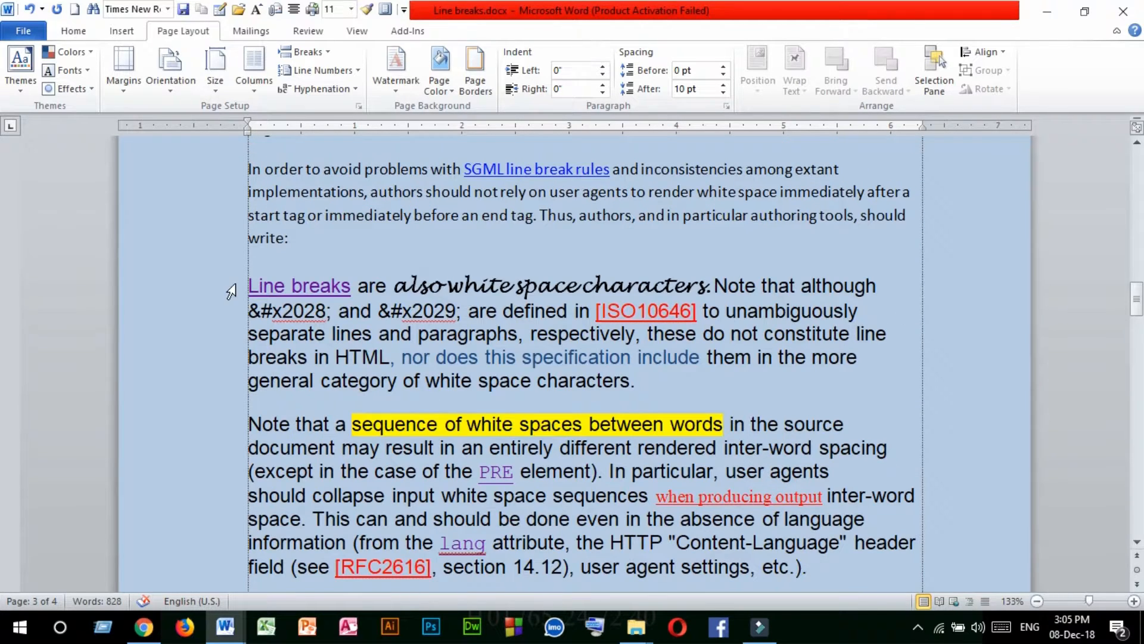
pyautogui.moveTo(232, 291); pyautogui.dragTo(708, 513)
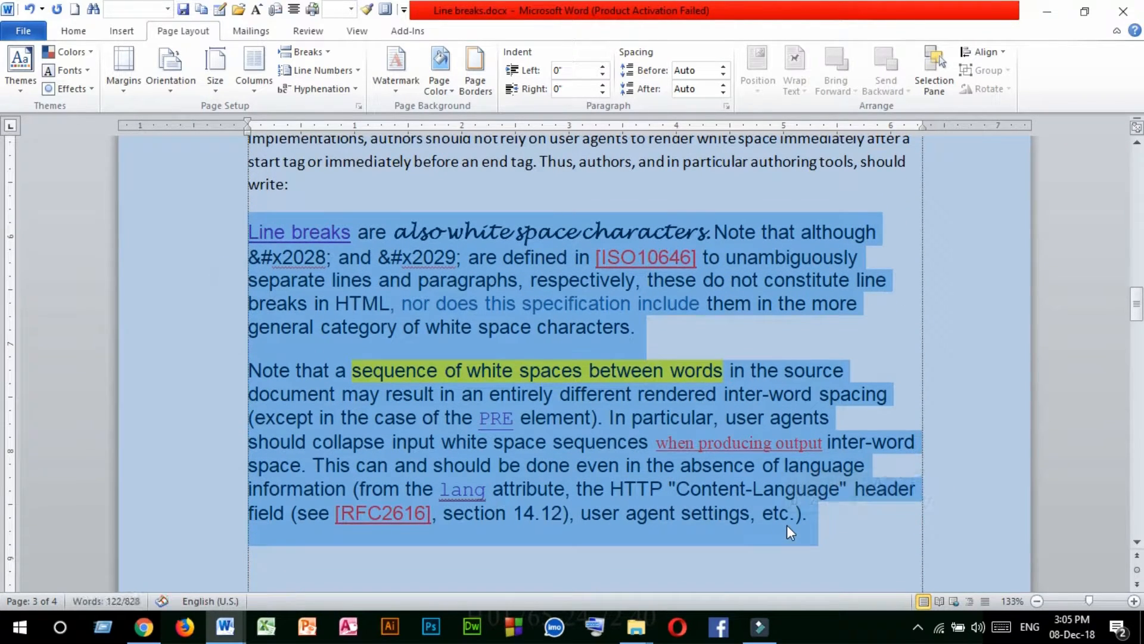
pyautogui.click(225, 626)
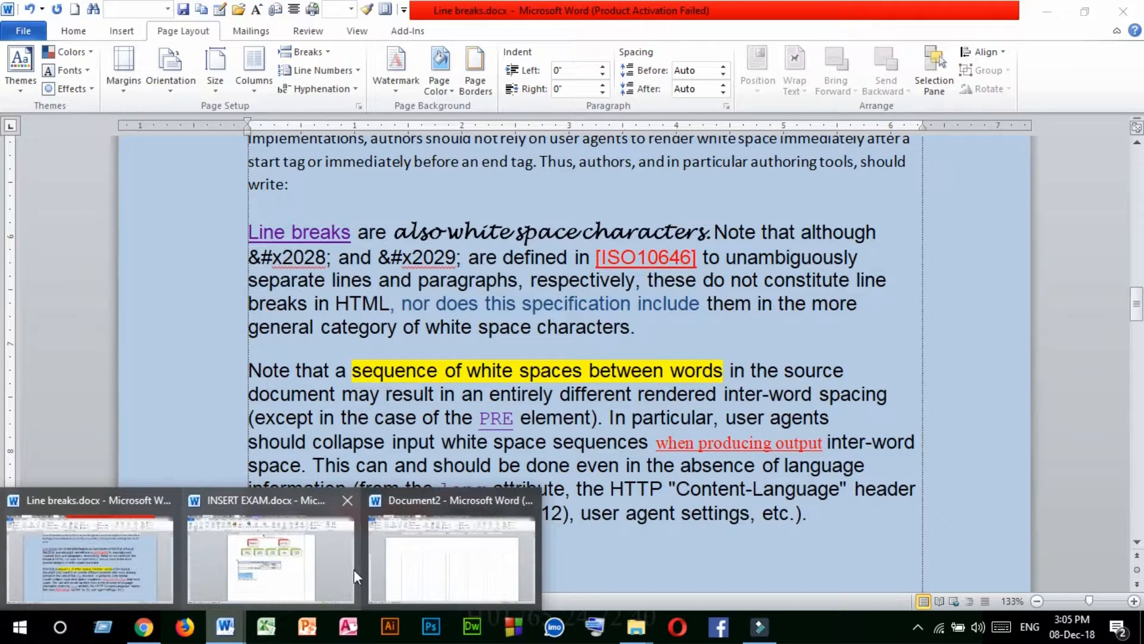
pyautogui.click(452, 569)
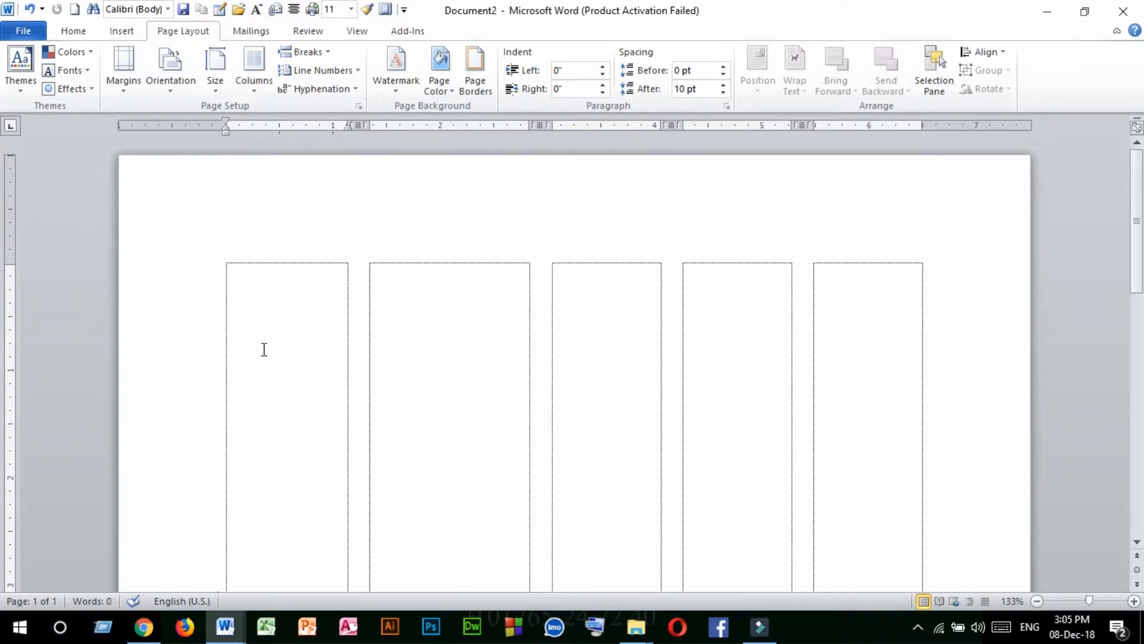
pyautogui.hotkey('ctrl', 'v')
# Look through the page to examine how the pasted text flows across the columns
pyautogui.scroll(5, 353, 366)
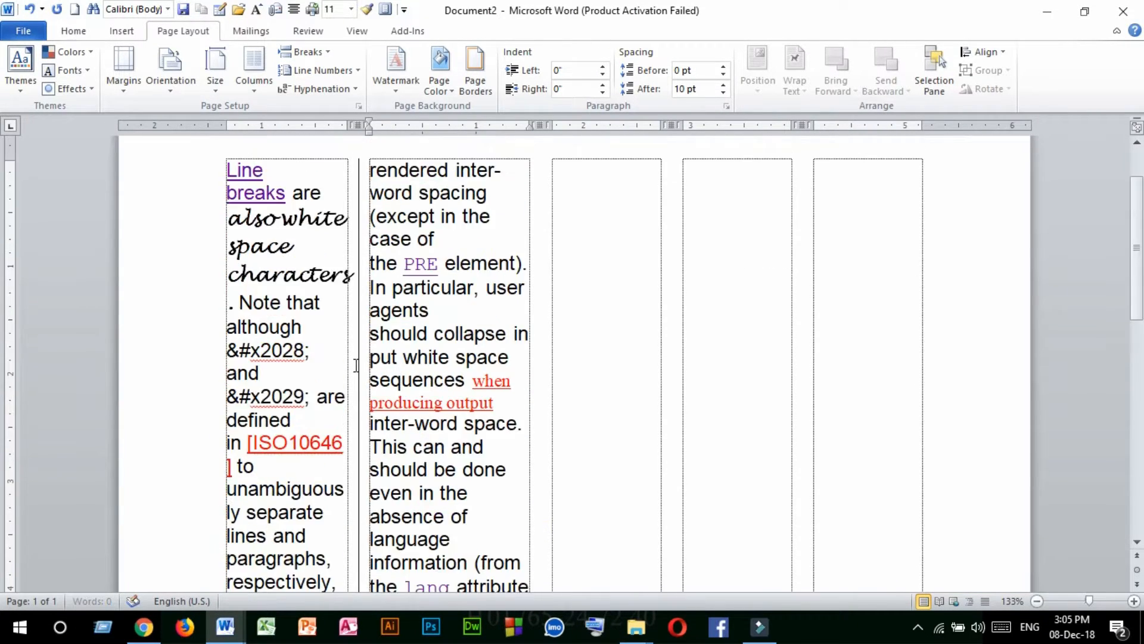
pyautogui.scroll(-5, 356, 365)
pyautogui.scroll(-5, 356, 365)
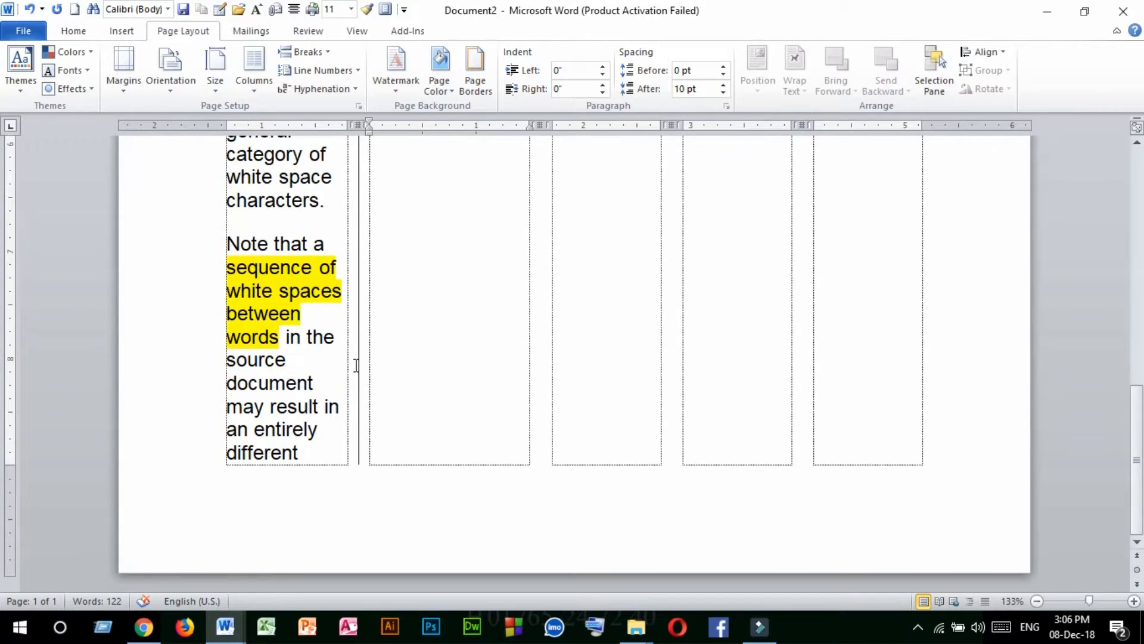
pyautogui.scroll(10, 356, 365)
pyautogui.scroll(-10, 367, 365)
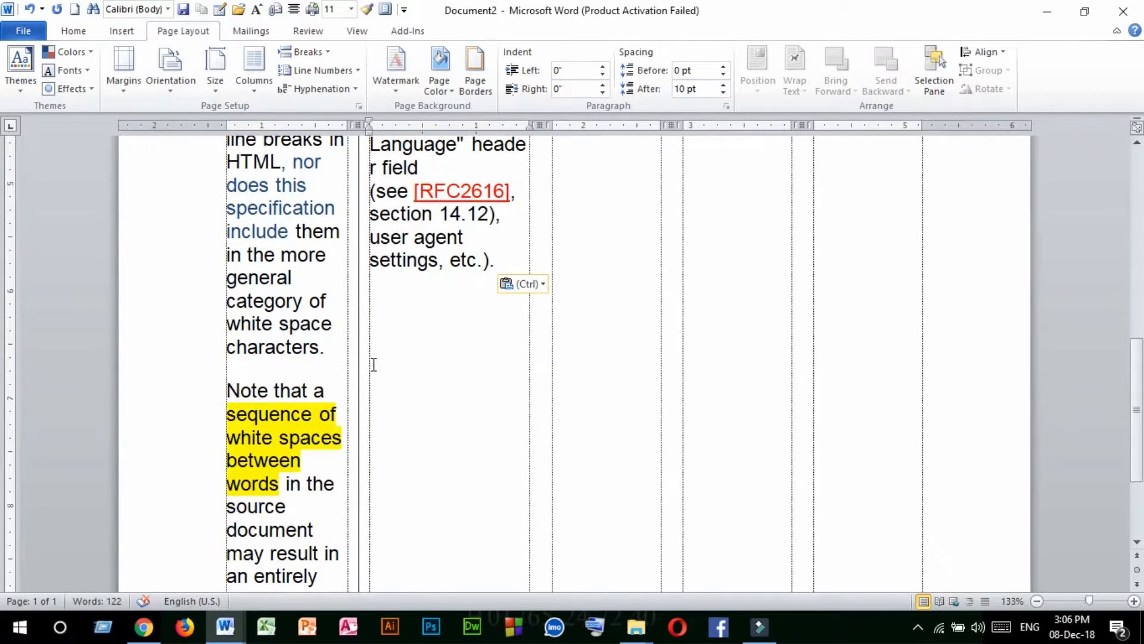
pyautogui.scroll(-3, 388, 351)
pyautogui.scroll(5, 396, 367)
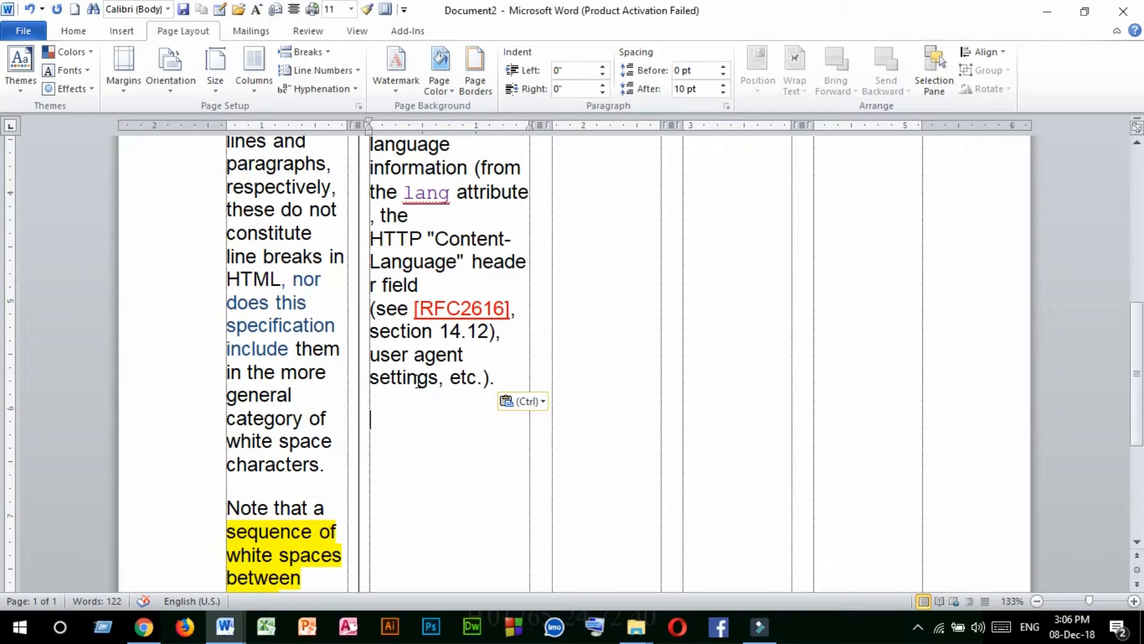
pyautogui.scroll(8, 582, 331)
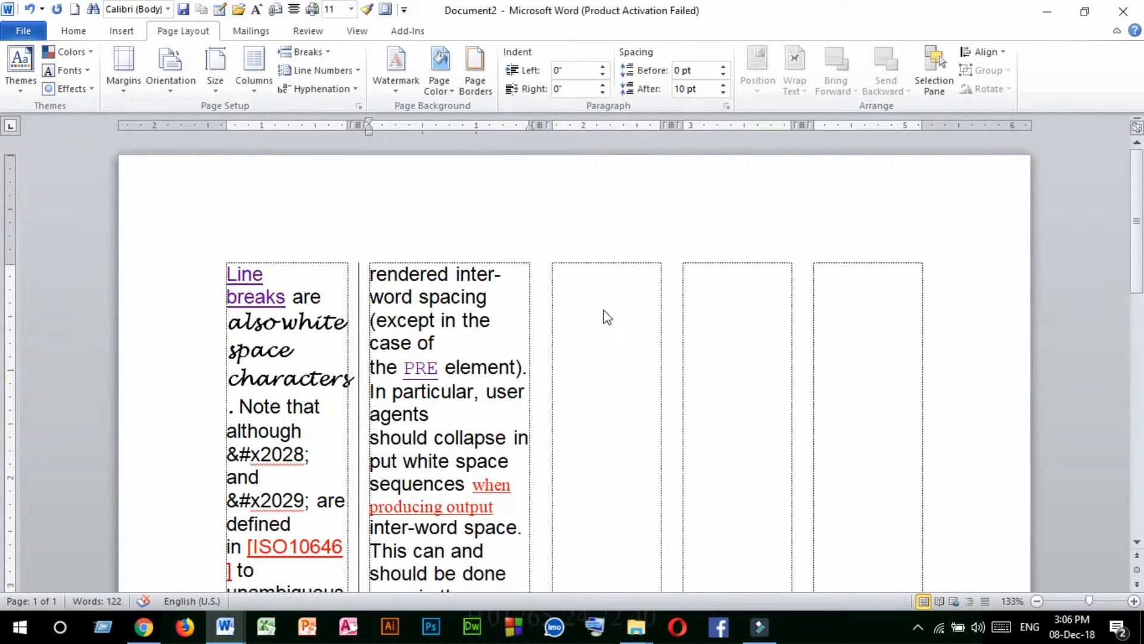
pyautogui.scroll(-4, 553, 354)
pyautogui.scroll(-4, 554, 355)
# Insert a column break at the end of the pasted text and enter "frgthf gh g" in the third column
pyautogui.click(496, 352)
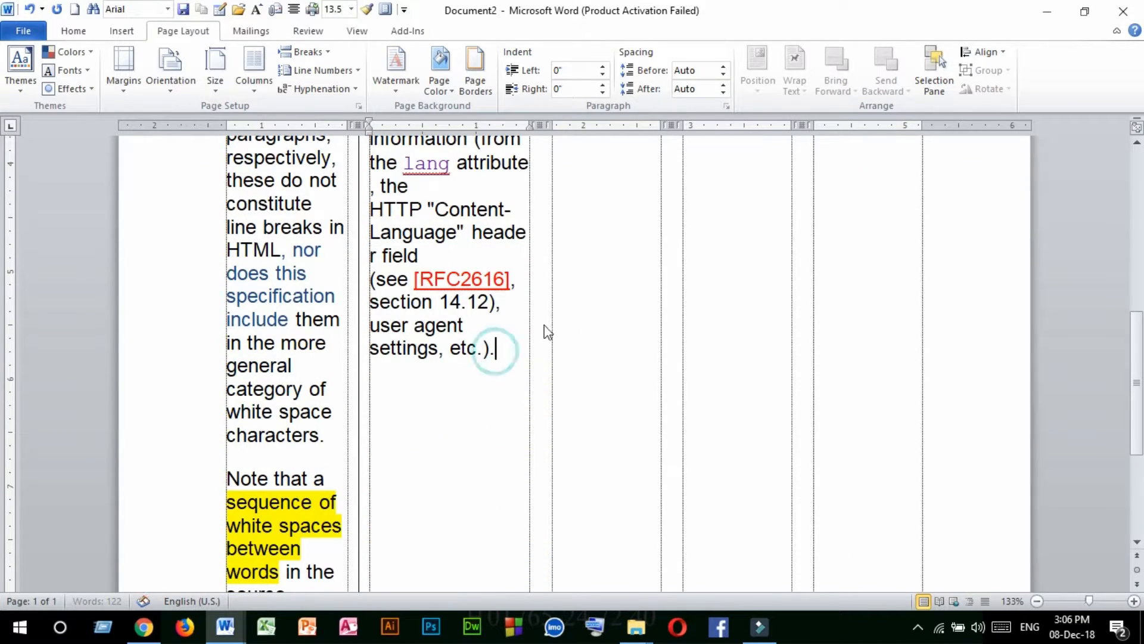
pyautogui.scroll(4, 555, 335)
pyautogui.scroll(-4, 454, 423)
pyautogui.scroll(-4, 399, 405)
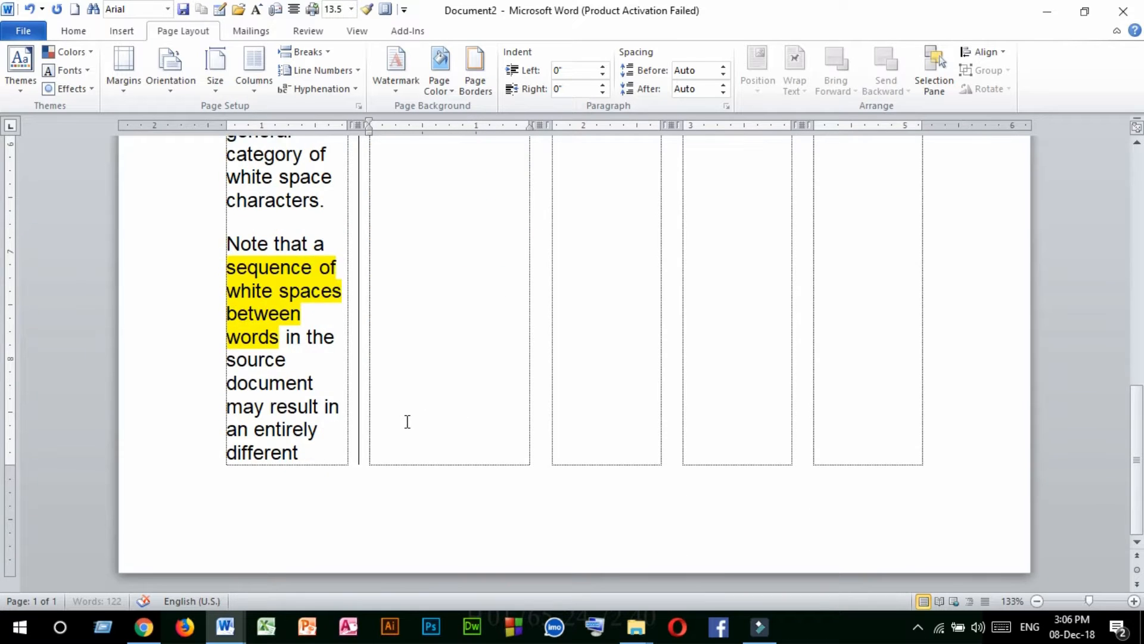
pyautogui.scroll(14, 406, 421)
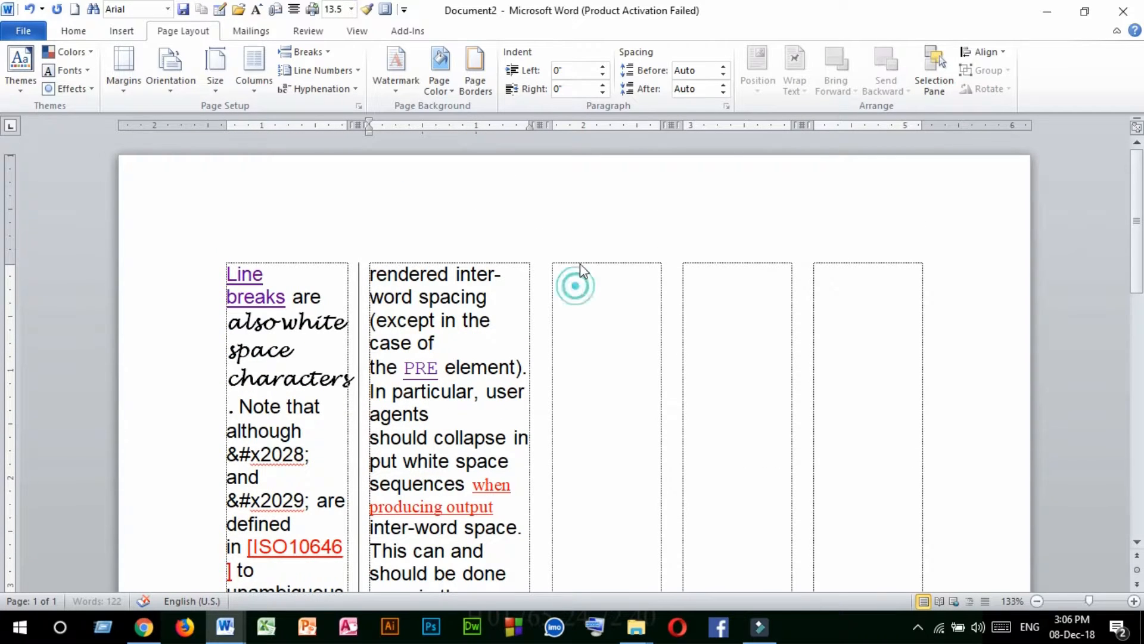
pyautogui.scroll(-10, 585, 329)
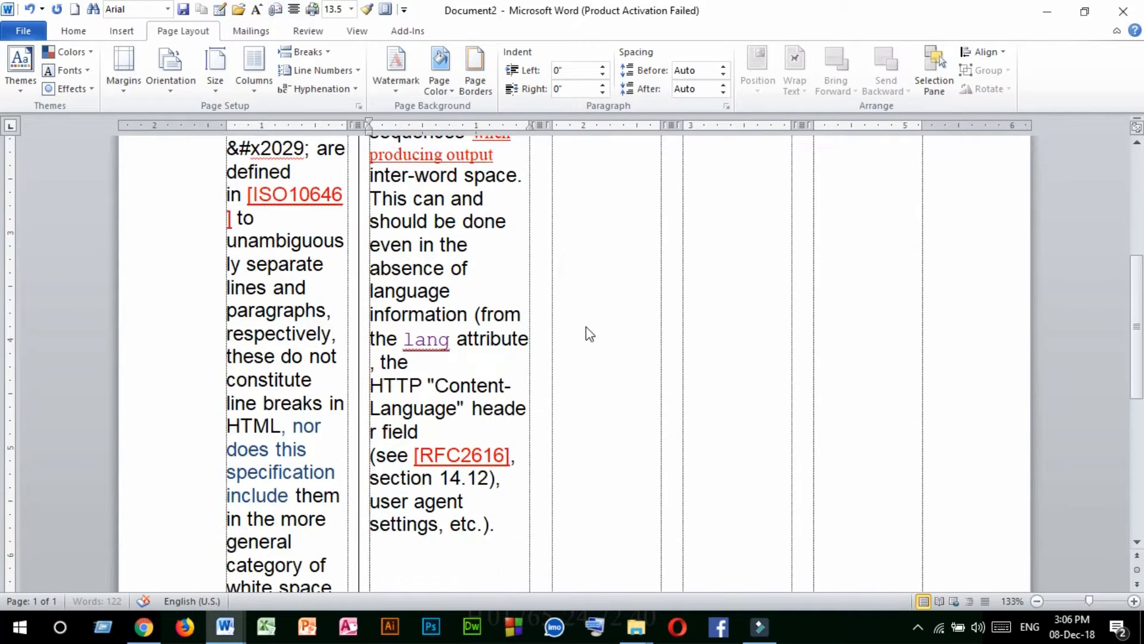
pyautogui.scroll(4, 567, 352)
pyautogui.scroll(1, 428, 353)
pyautogui.click(329, 52)
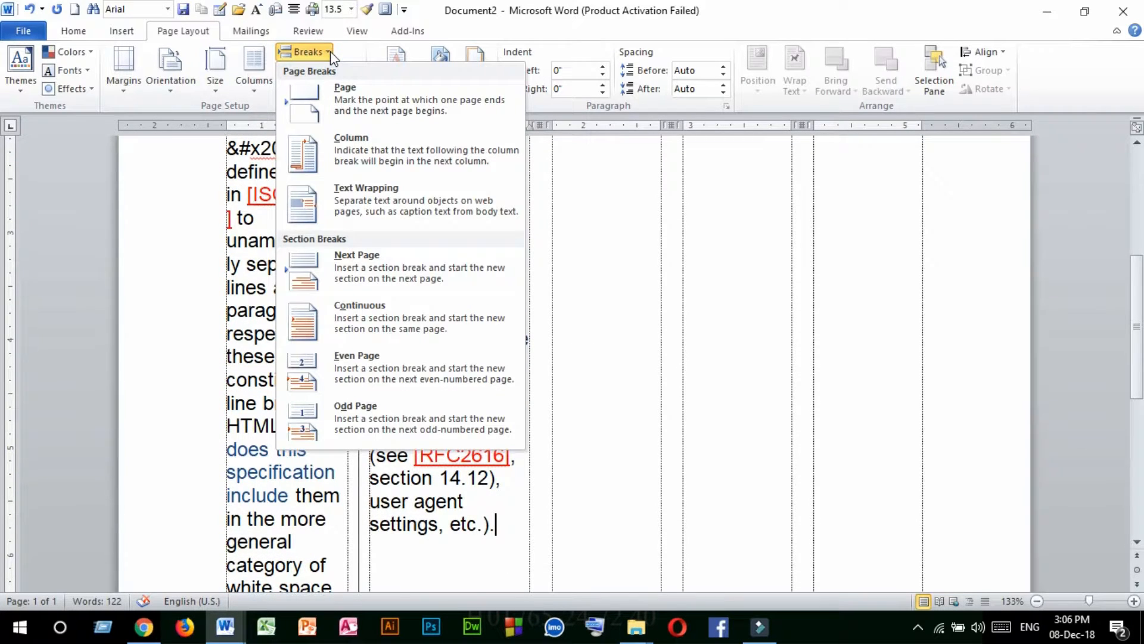
pyautogui.click(371, 145)
pyautogui.write('f')
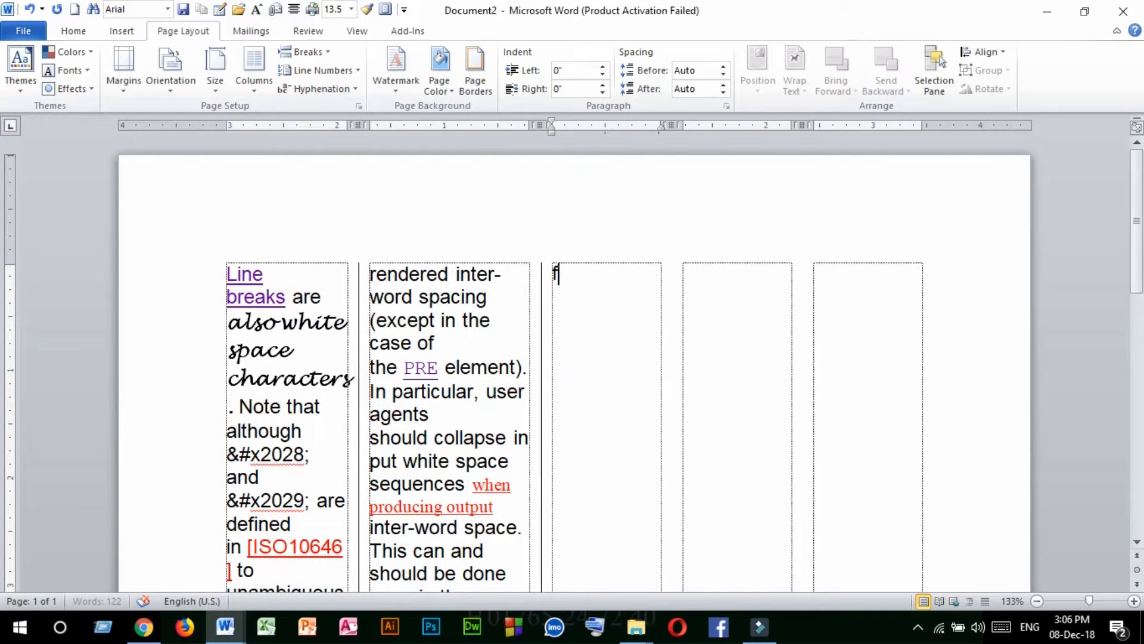
pyautogui.write('rgthf gh g')
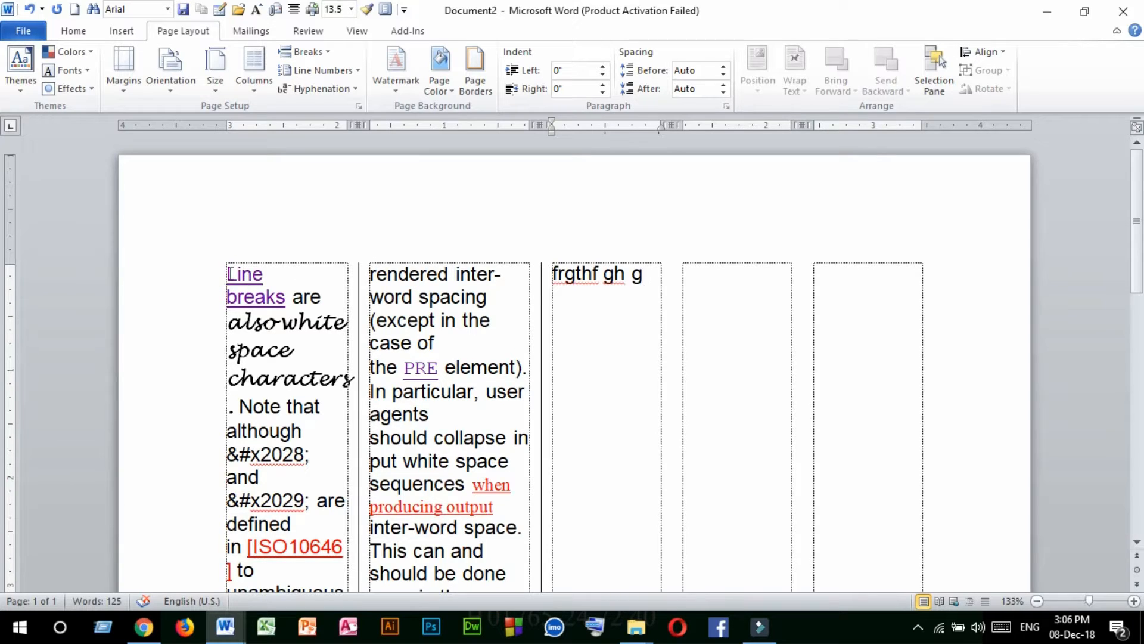
# Delete the opening words "Line breaks are" and lay out the phrase "also white space characters" in a single column
pyautogui.moveTo(227, 275); pyautogui.dragTo(327, 296)
pyautogui.press('Delete')
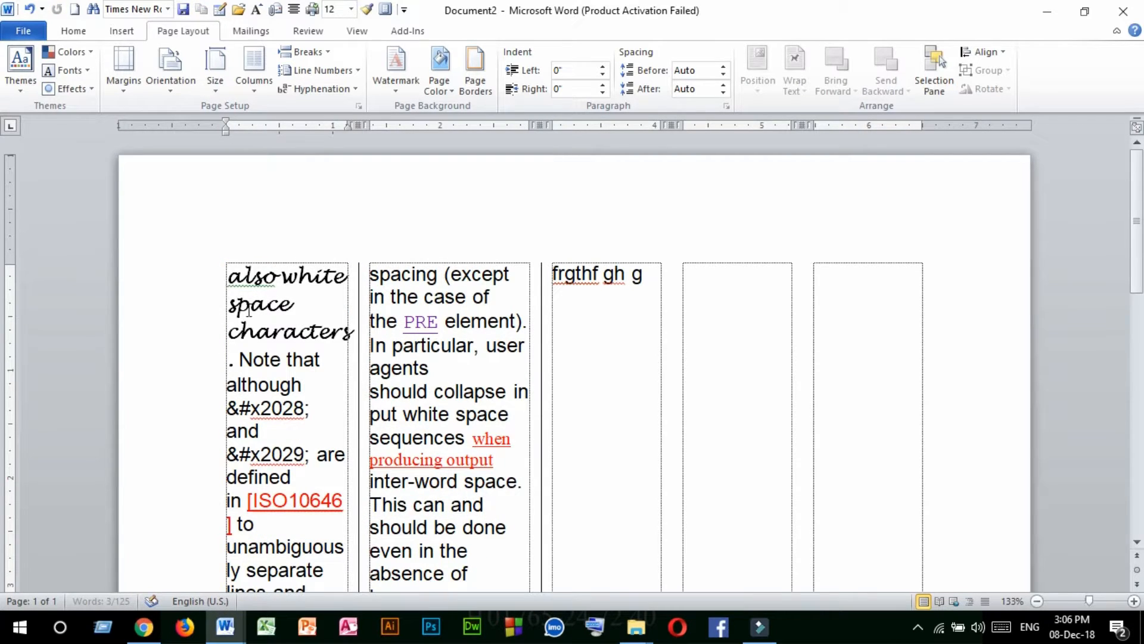
pyautogui.moveTo(226, 274); pyautogui.dragTo(352, 327)
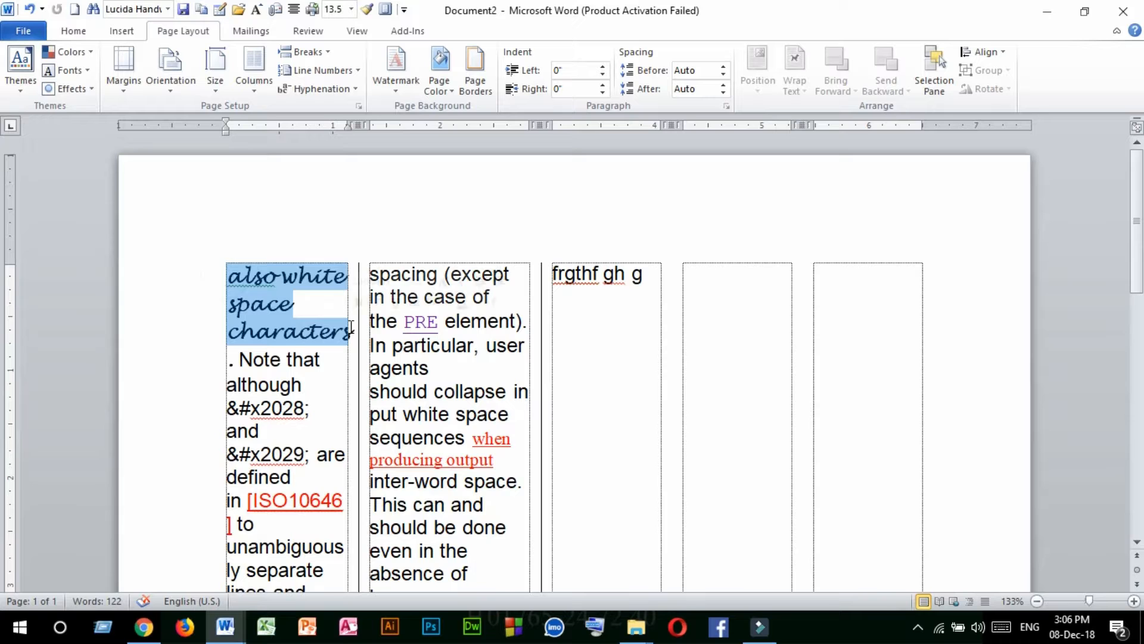
pyautogui.click(271, 304)
pyautogui.moveTo(229, 274); pyautogui.dragTo(352, 332)
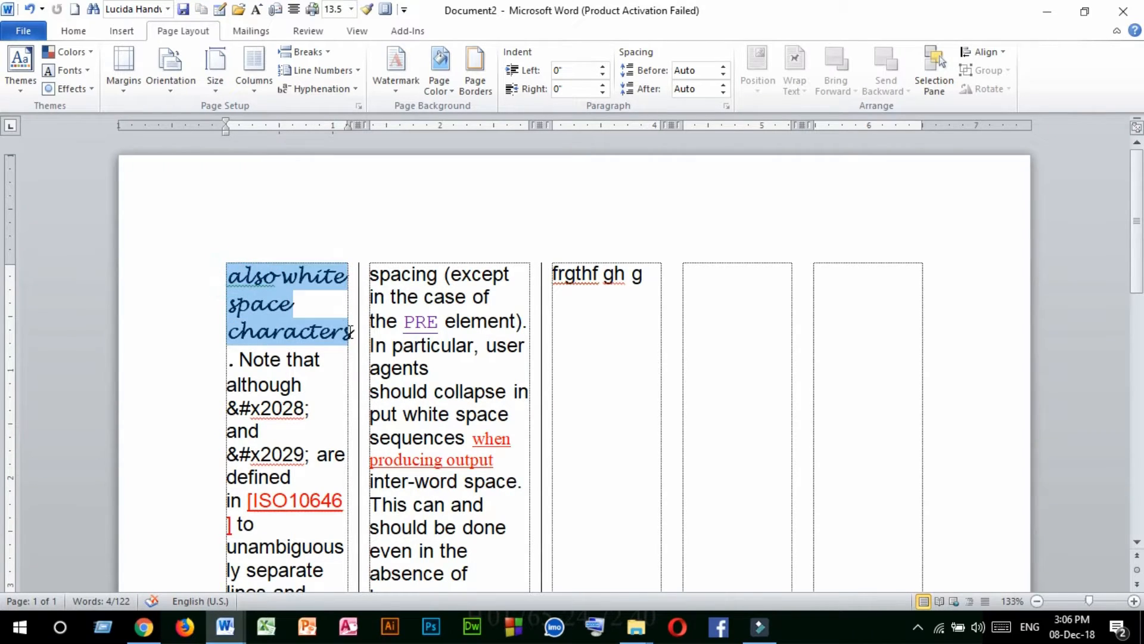
pyautogui.click(244, 77)
pyautogui.click(278, 118)
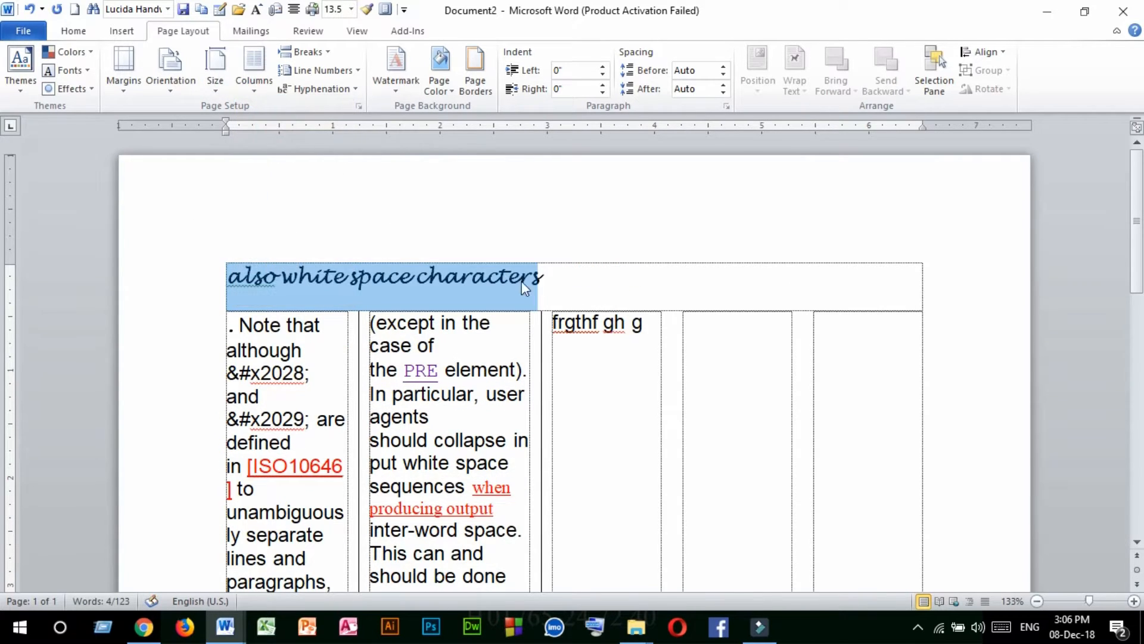
# Apply the Title style to the single-column heading "also white space characters"
pyautogui.click(548, 275)
pyautogui.moveTo(583, 279); pyautogui.dragTo(229, 277)
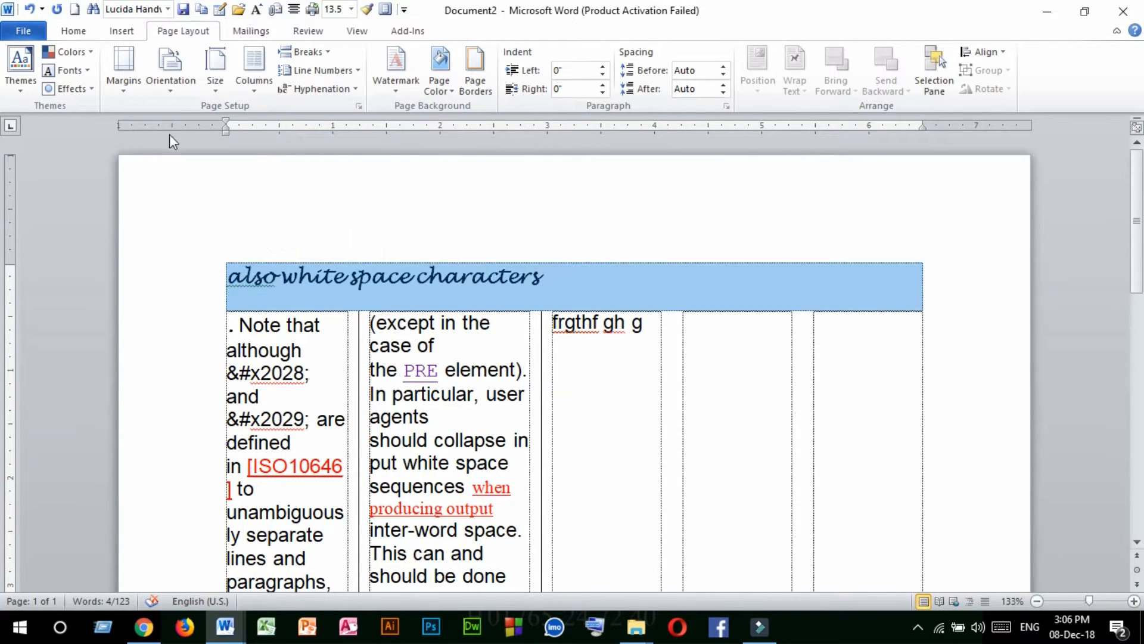
pyautogui.click(74, 30)
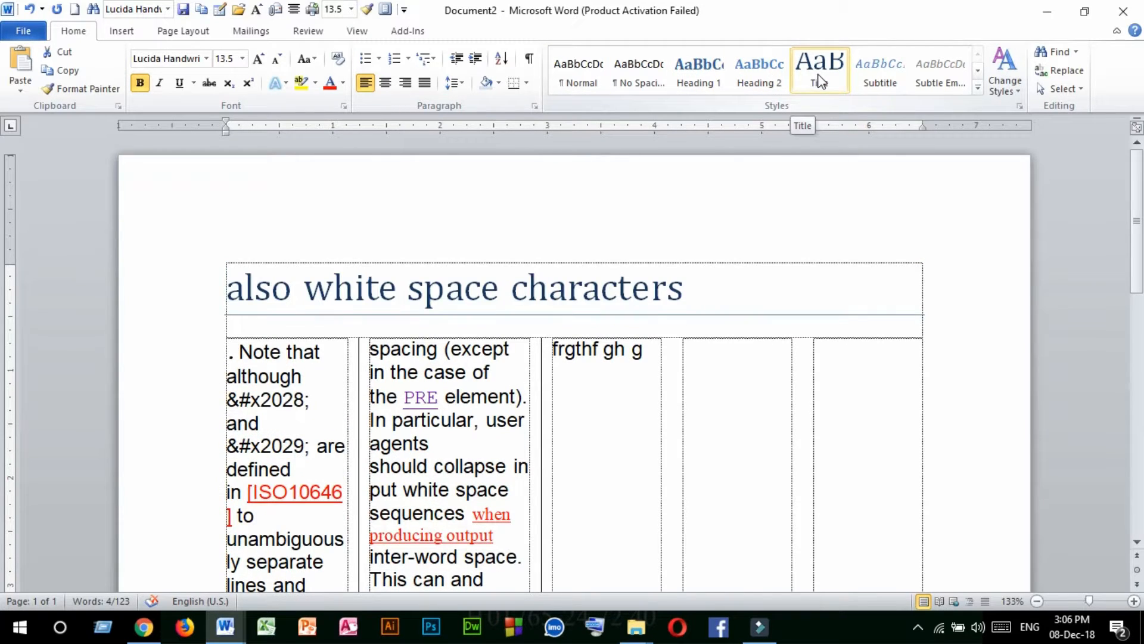
pyautogui.click(818, 81)
pyautogui.click(704, 289)
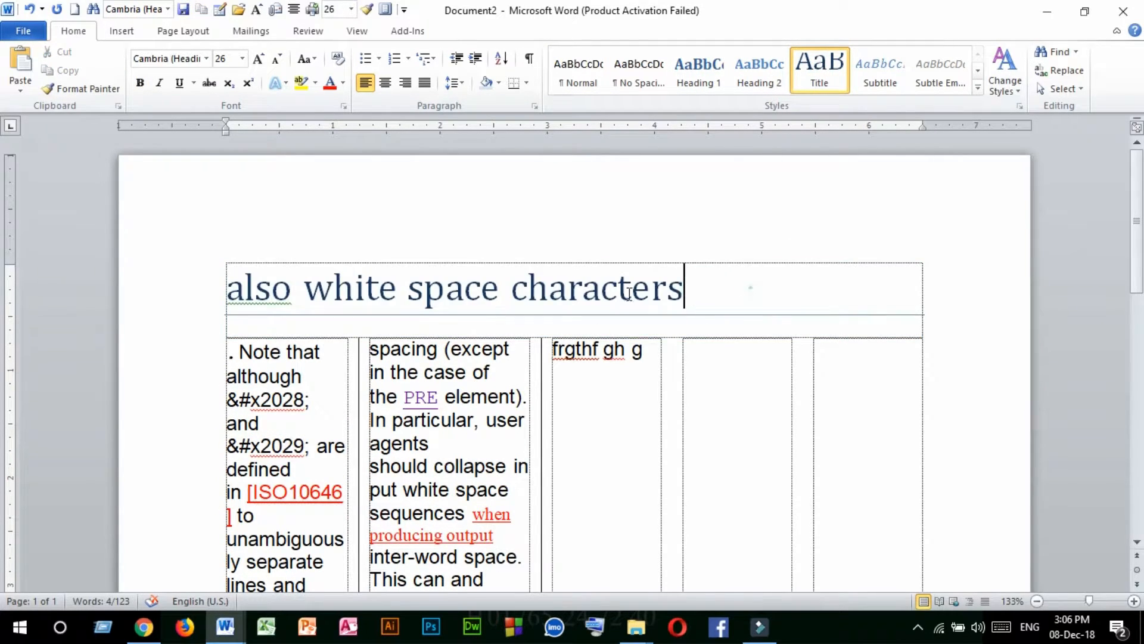
# Format the heading "also white space characters" in standard red and bold
pyautogui.doubleClick(750, 287)
pyautogui.click(343, 83)
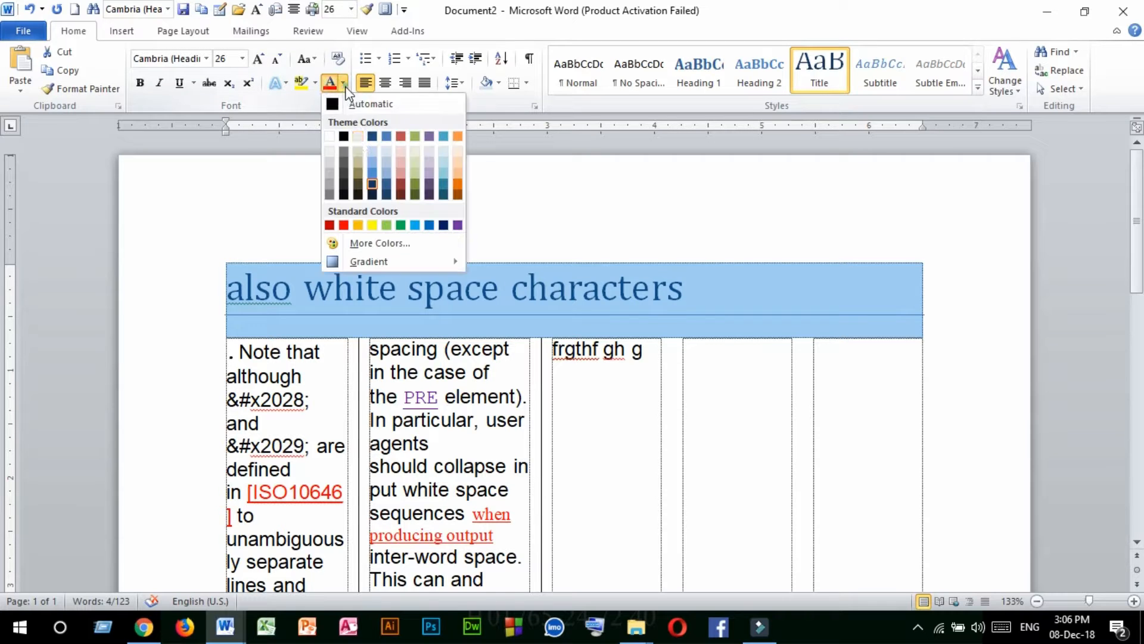
pyautogui.click(343, 226)
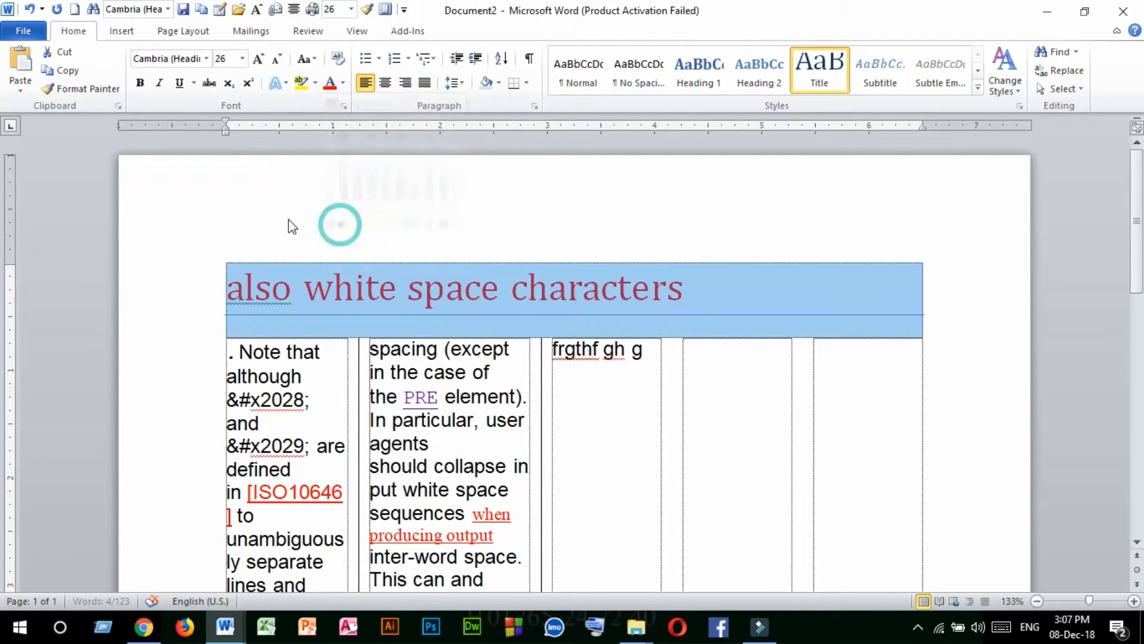
pyautogui.click(140, 83)
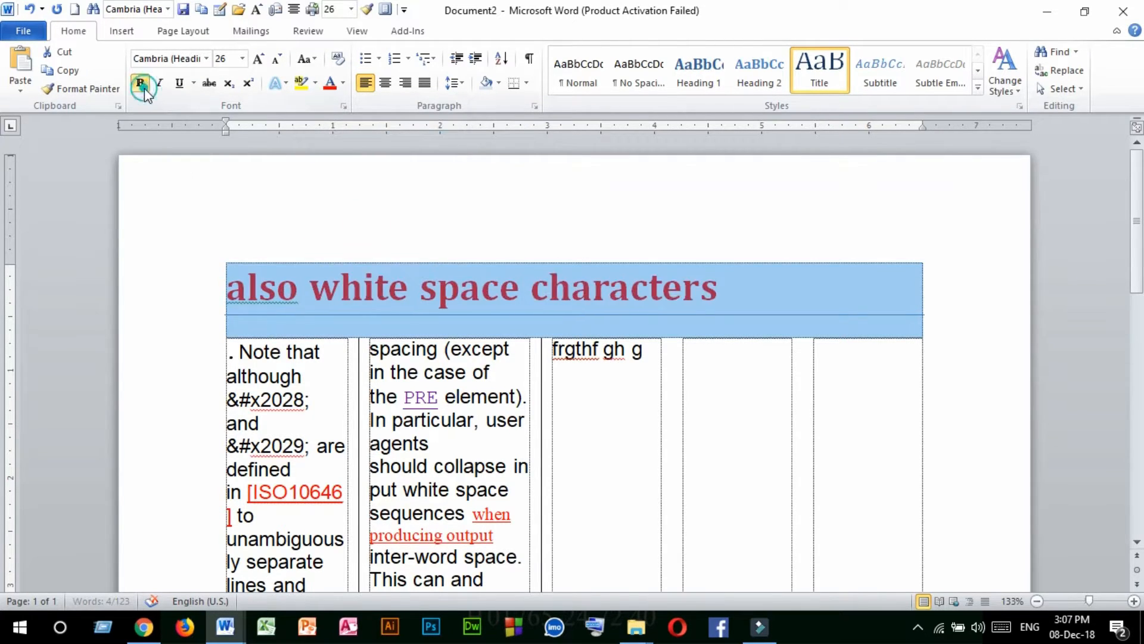
pyautogui.click(739, 296)
# Insert the picture "Irfan logo new.jpg" from the Desktop into the second column, after "absence of language"
pyautogui.scroll(-4, 648, 355)
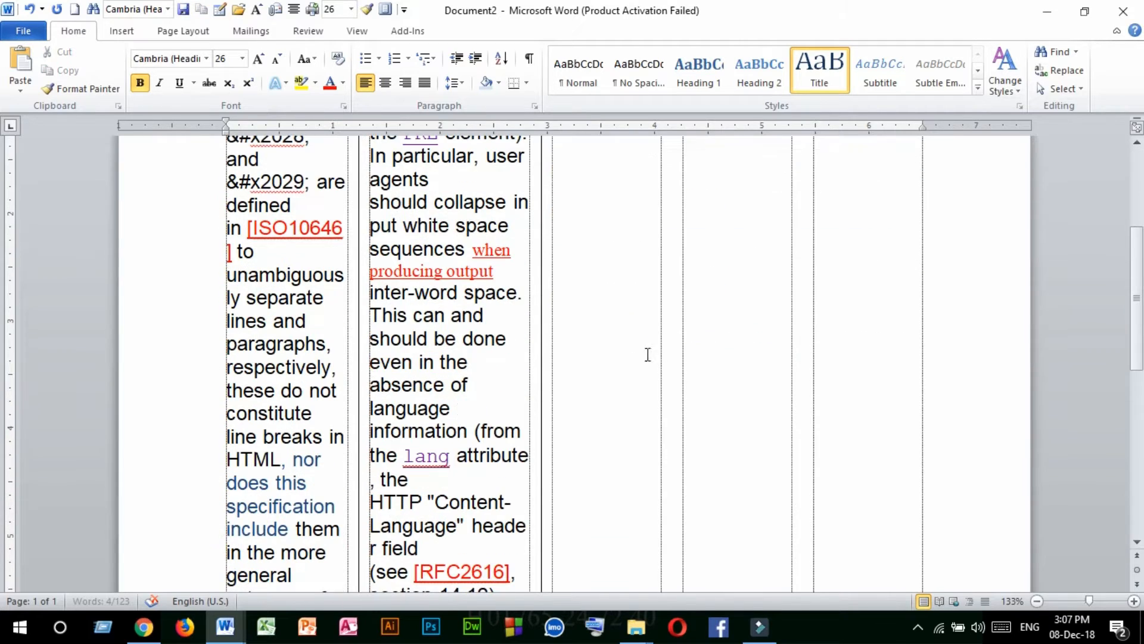
pyautogui.click(481, 388)
pyautogui.click(458, 400)
pyautogui.scroll(3, 470, 399)
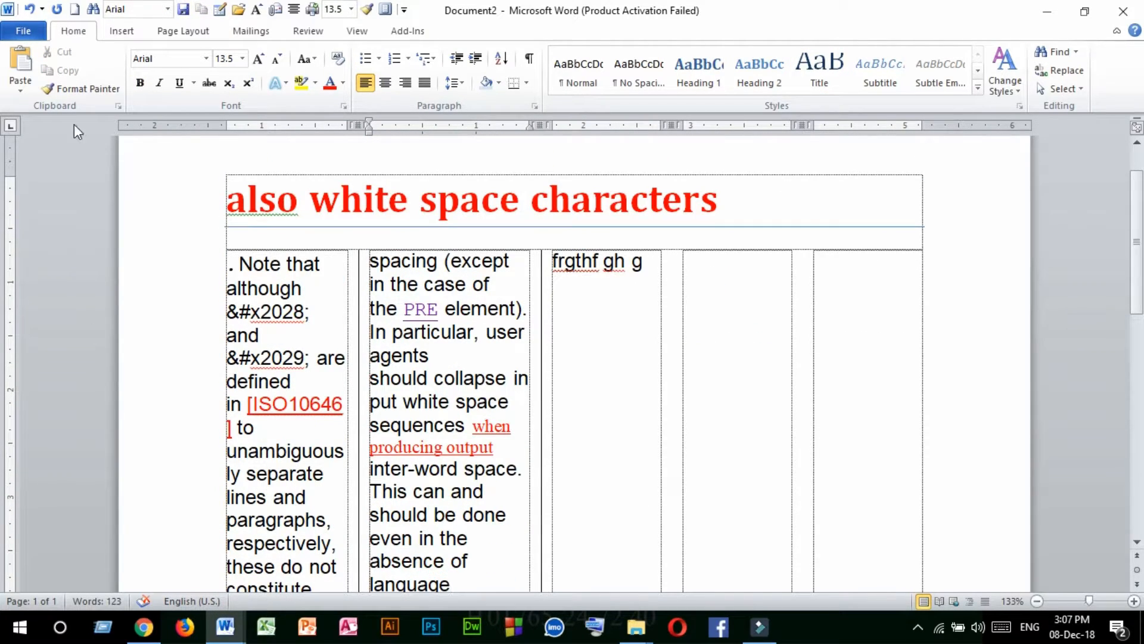
pyautogui.click(119, 33)
pyautogui.click(170, 64)
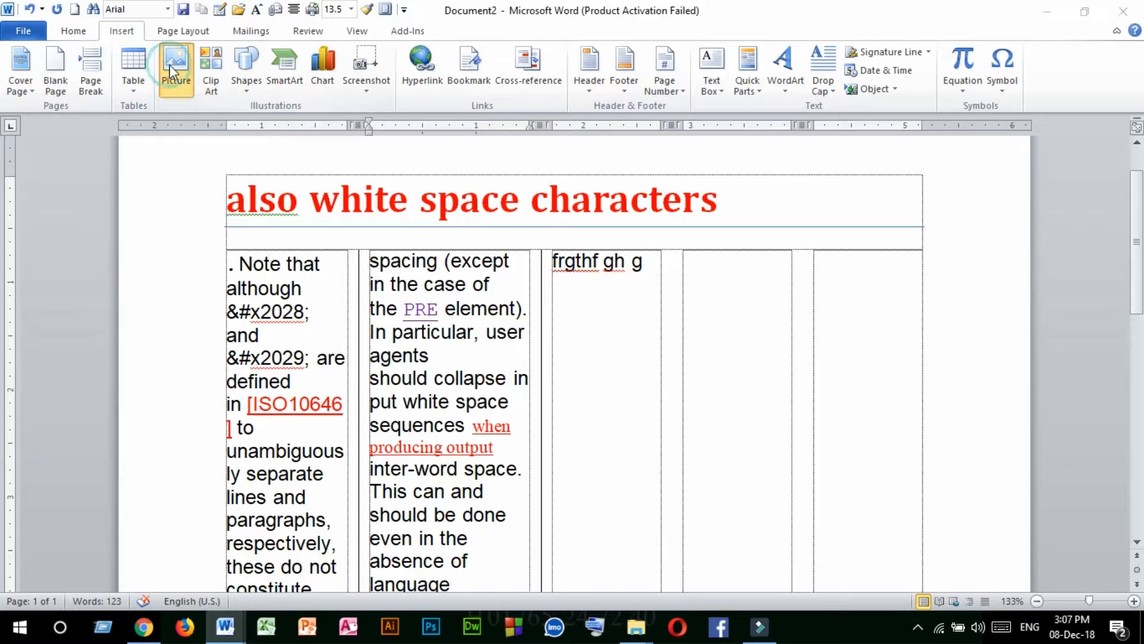
pyautogui.moveTo(402, 129); pyautogui.dragTo(418, 250)
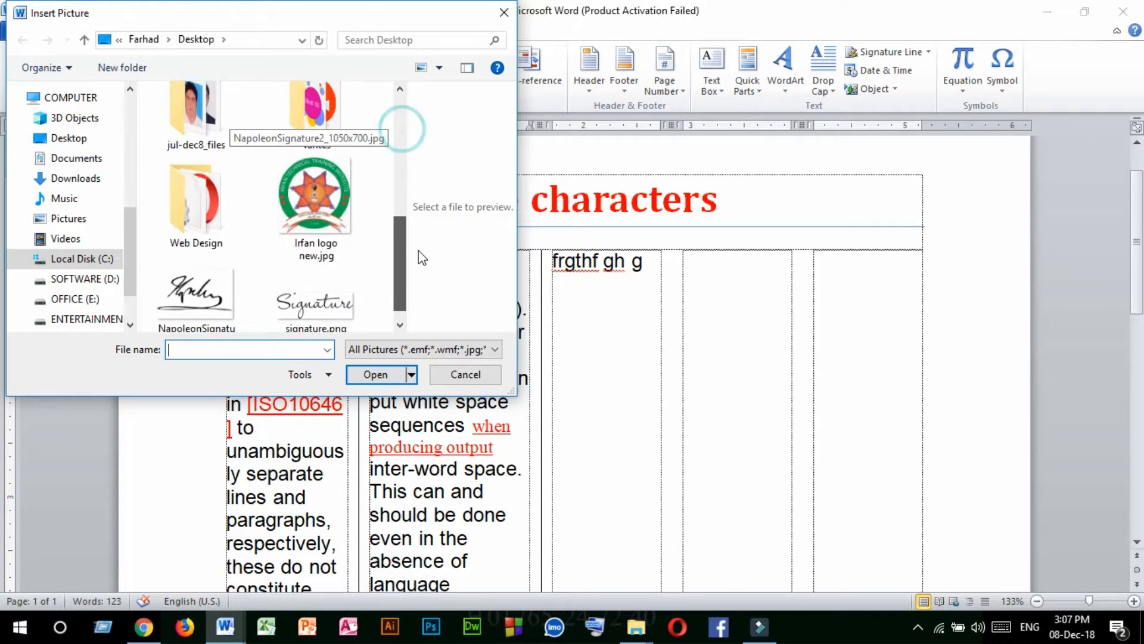
pyautogui.scroll(1, 421, 255)
pyautogui.click(287, 182)
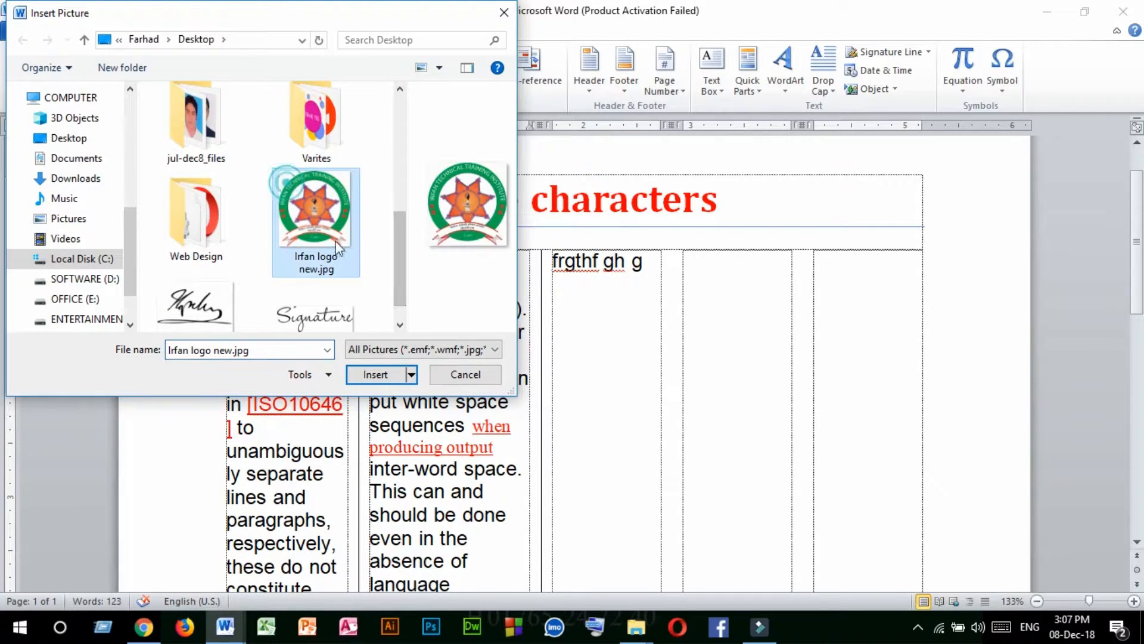
pyautogui.click(374, 375)
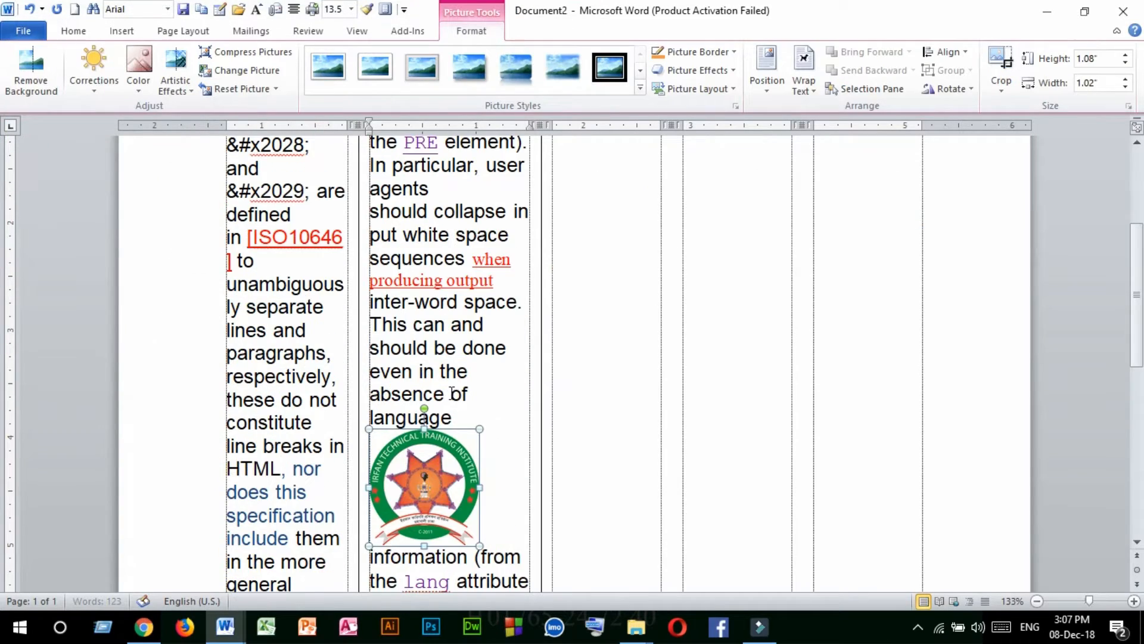
# Enlarge the logo picture in the second column proportionally to about 1.77" high by 1.67" wide
pyautogui.scroll(-3, 452, 393)
pyautogui.scroll(4, 431, 415)
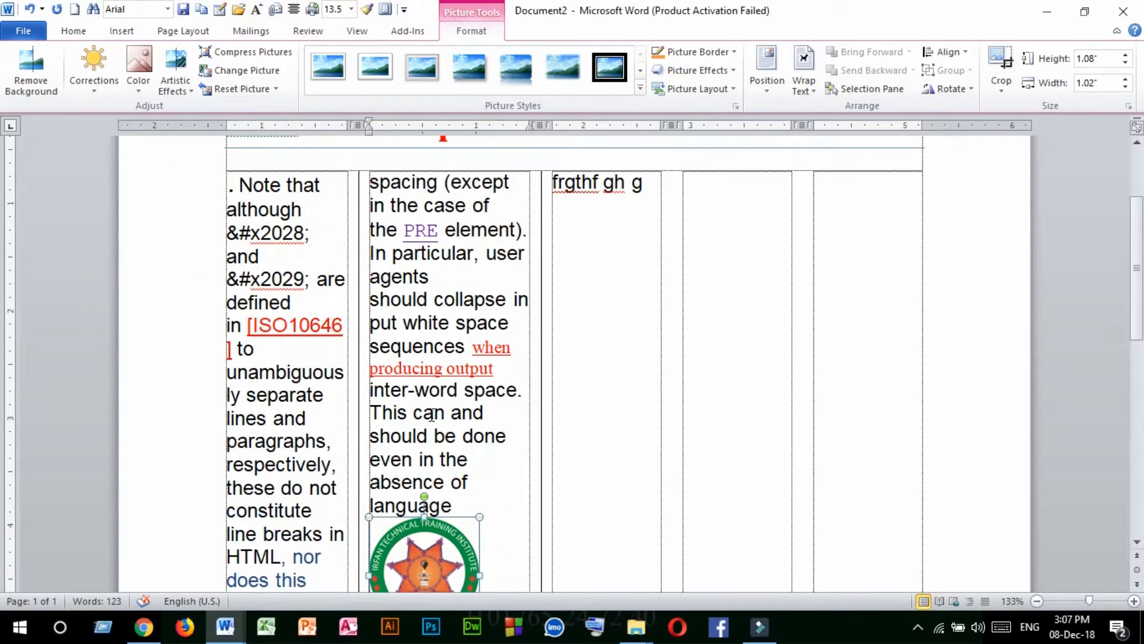
pyautogui.scroll(3, 450, 388)
pyautogui.scroll(-3, 450, 384)
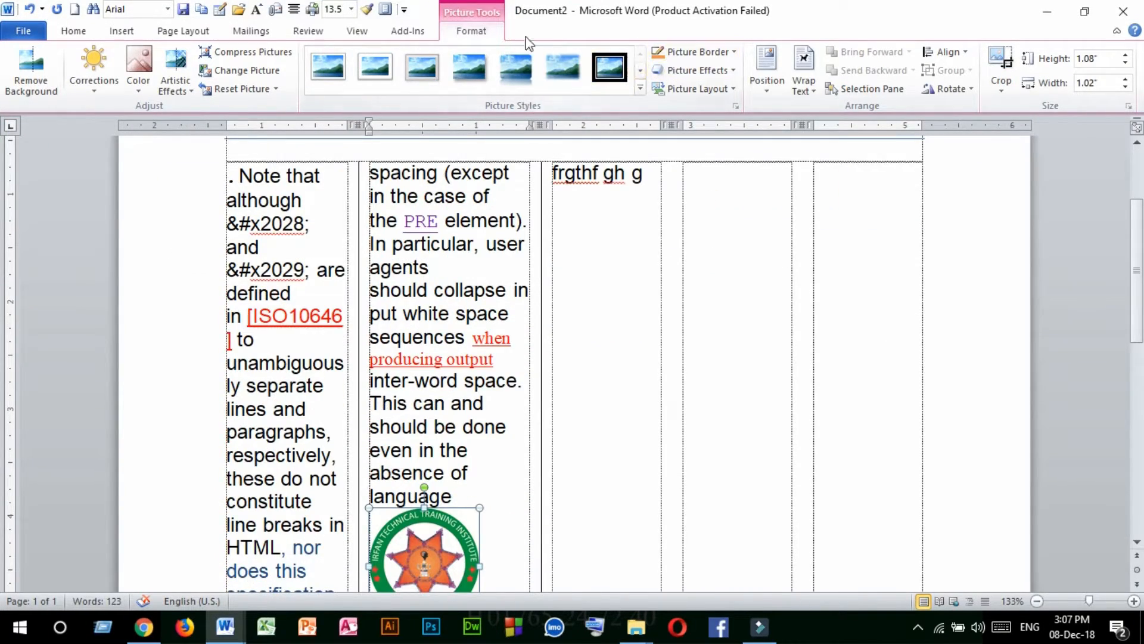
pyautogui.click(814, 93)
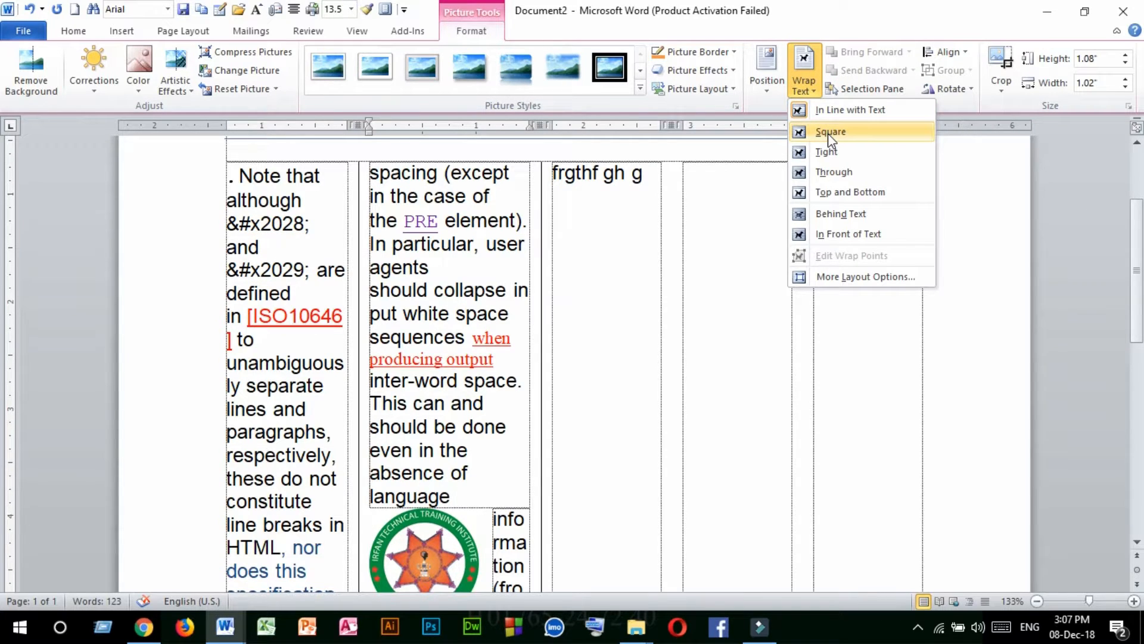
pyautogui.scroll(-5, 581, 334)
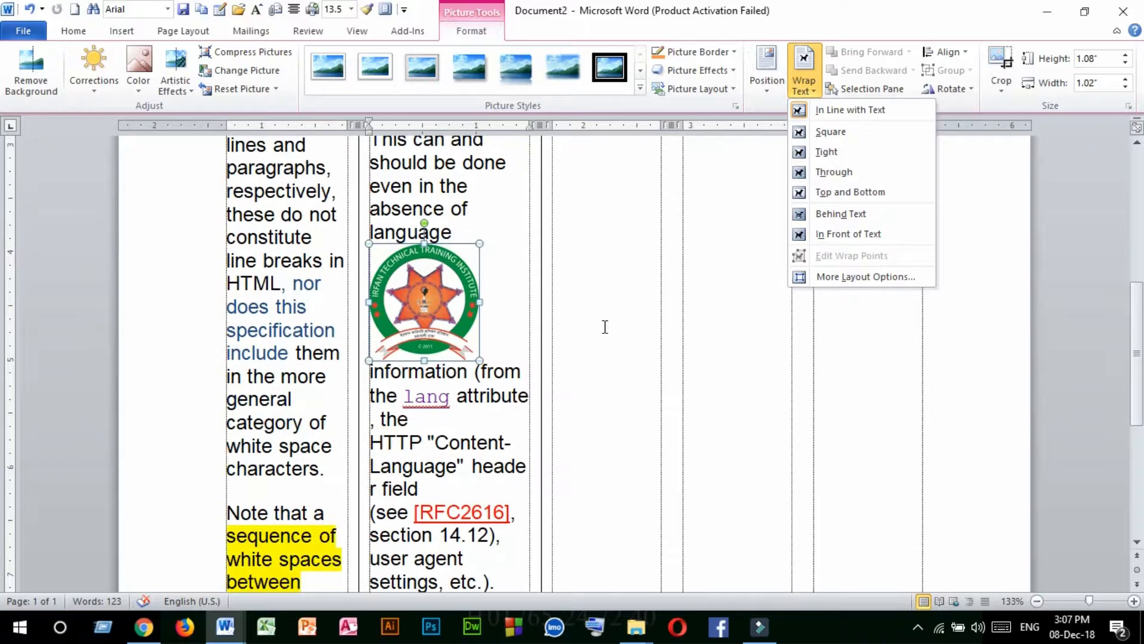
pyautogui.click(480, 360)
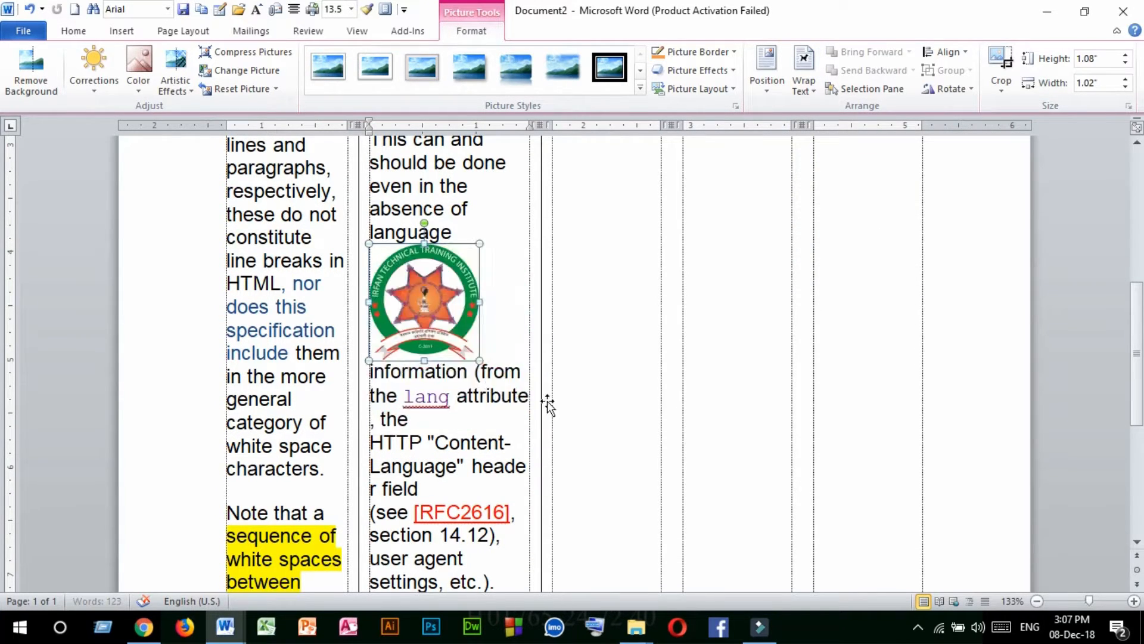
pyautogui.moveTo(547, 402); pyautogui.dragTo(548, 402)
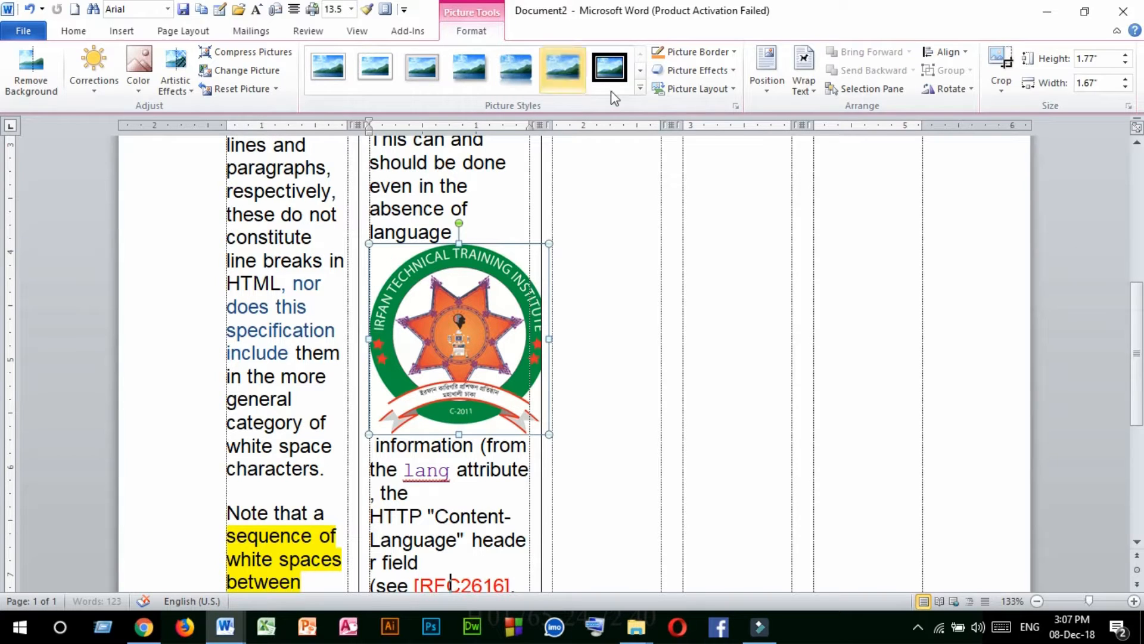
# Set the logo's text wrapping to Square and move it across the first two columns, just below "rendered inter-"
pyautogui.click(804, 81)
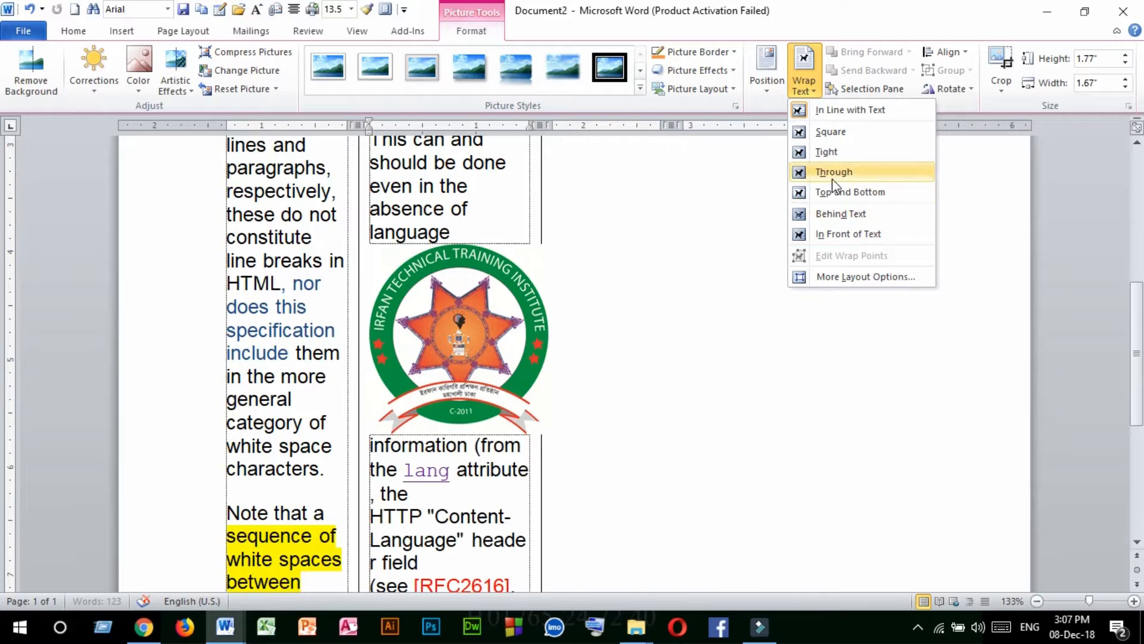
pyautogui.click(830, 132)
pyautogui.moveTo(453, 282); pyautogui.dragTo(365, 246)
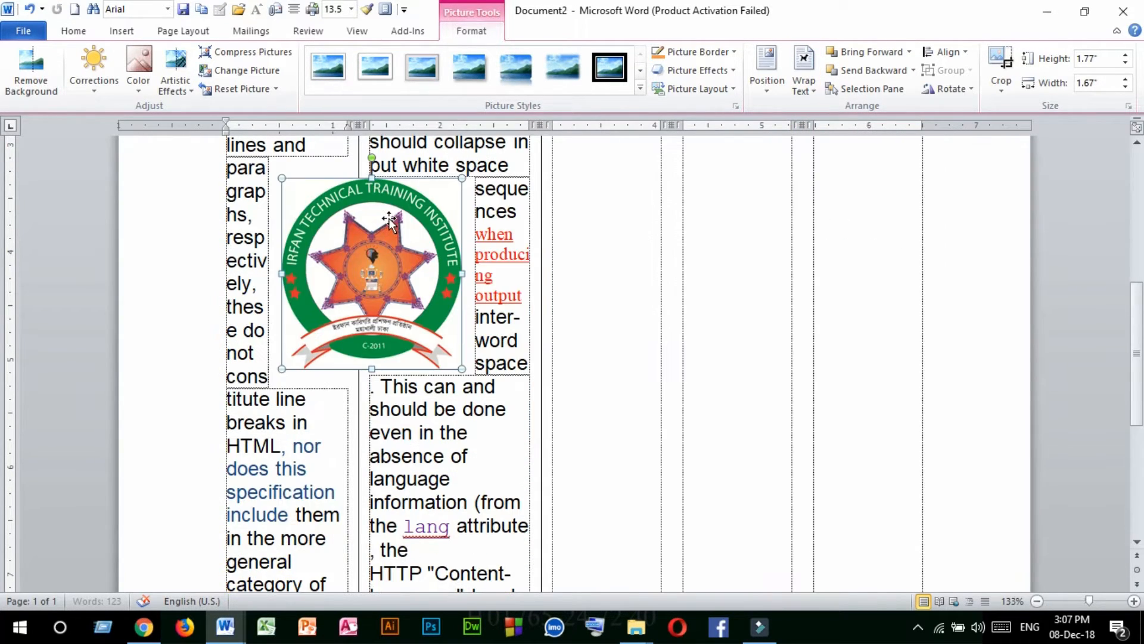
pyautogui.scroll(4, 398, 322)
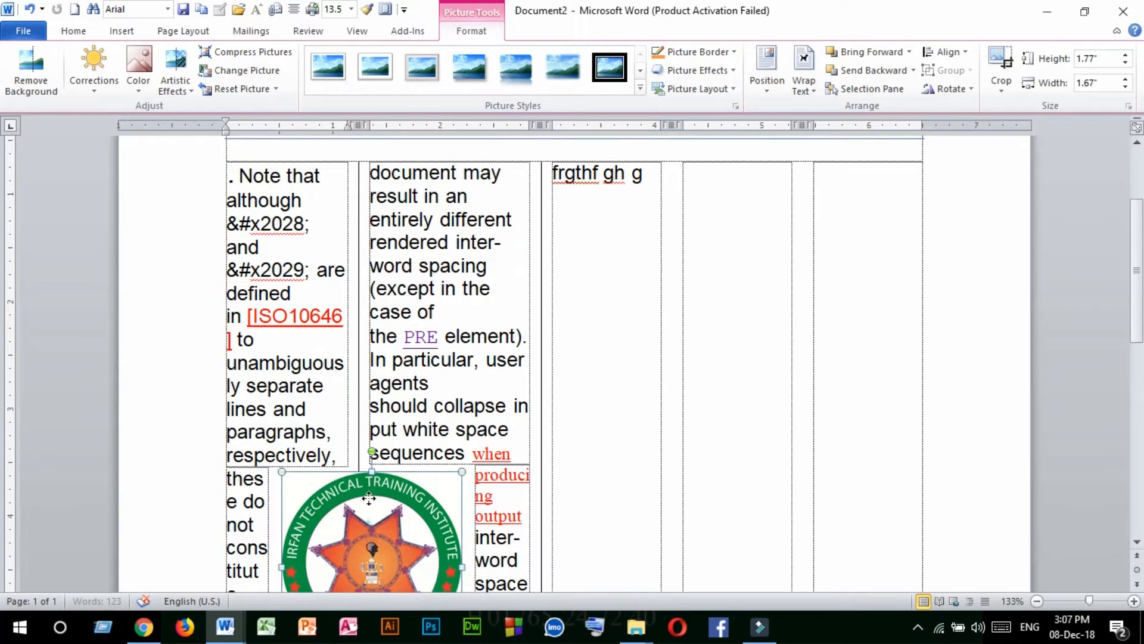
pyautogui.moveTo(369, 498); pyautogui.dragTo(372, 284)
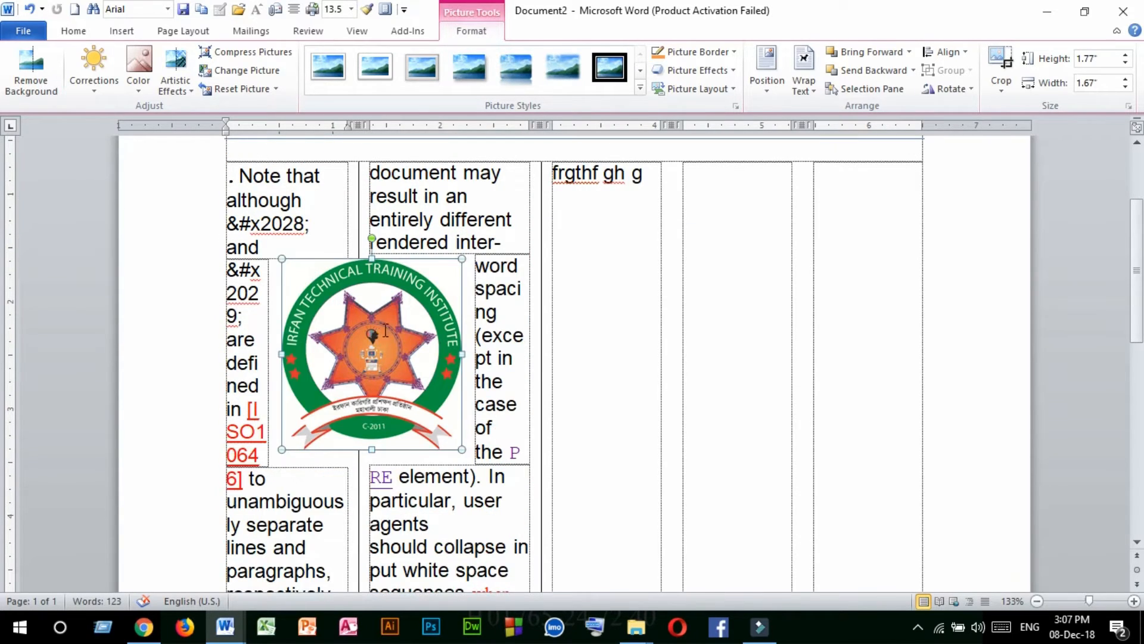
pyautogui.scroll(3, 386, 329)
pyautogui.scroll(-6, 387, 324)
pyautogui.scroll(3, 397, 316)
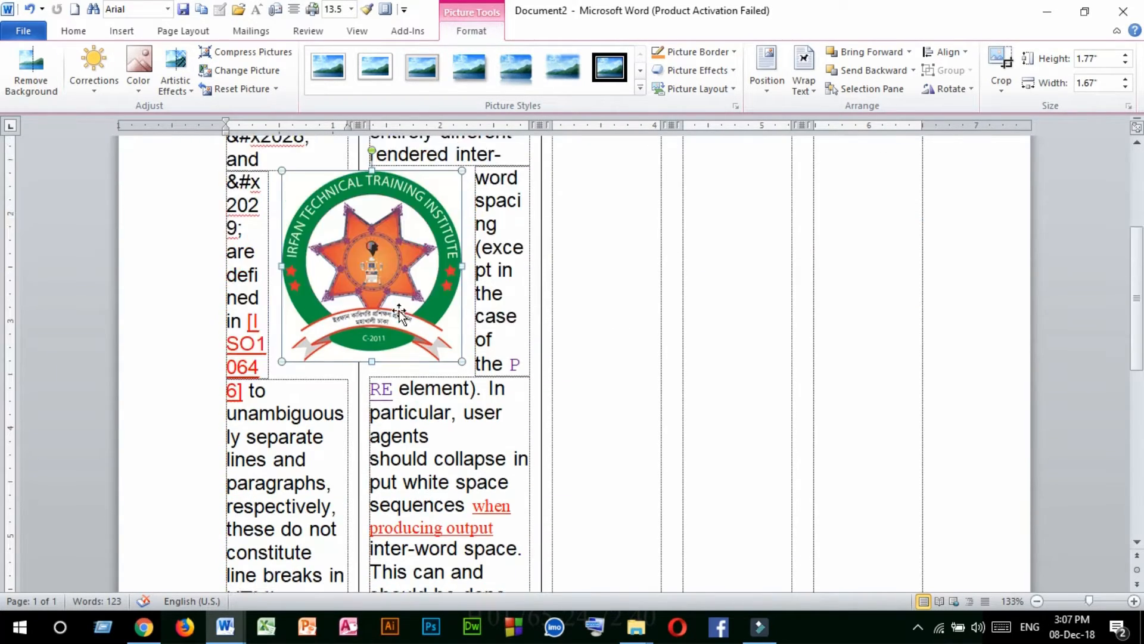
pyautogui.scroll(1, 399, 314)
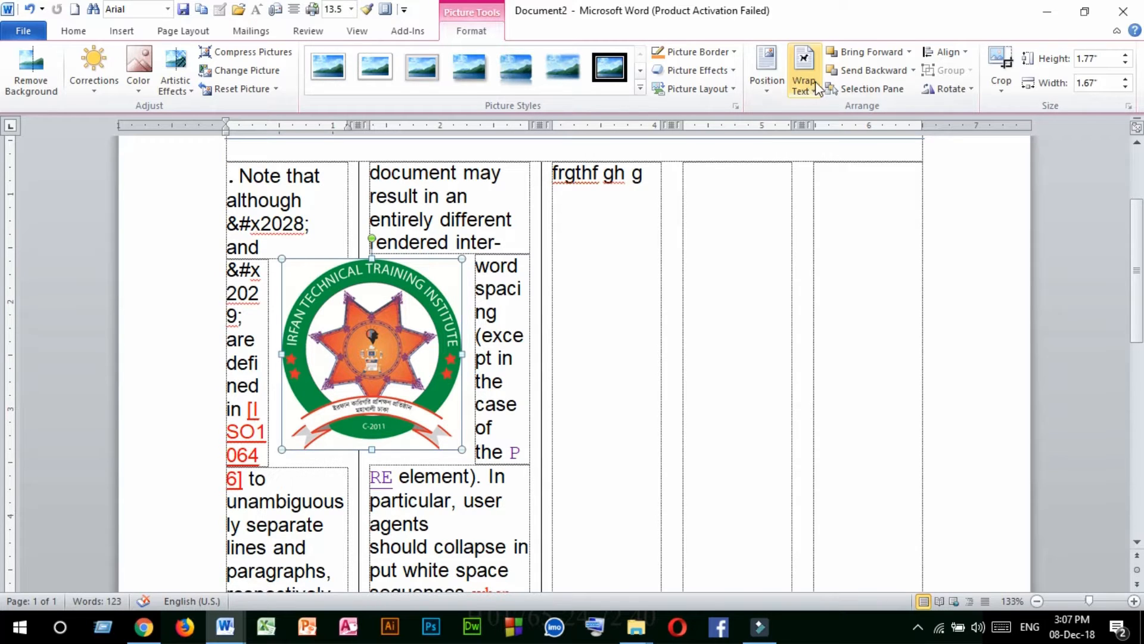
# Bring up the page layout commands and reselect the logo picture spanning the first two columns
pyautogui.click(579, 280)
pyautogui.click(168, 30)
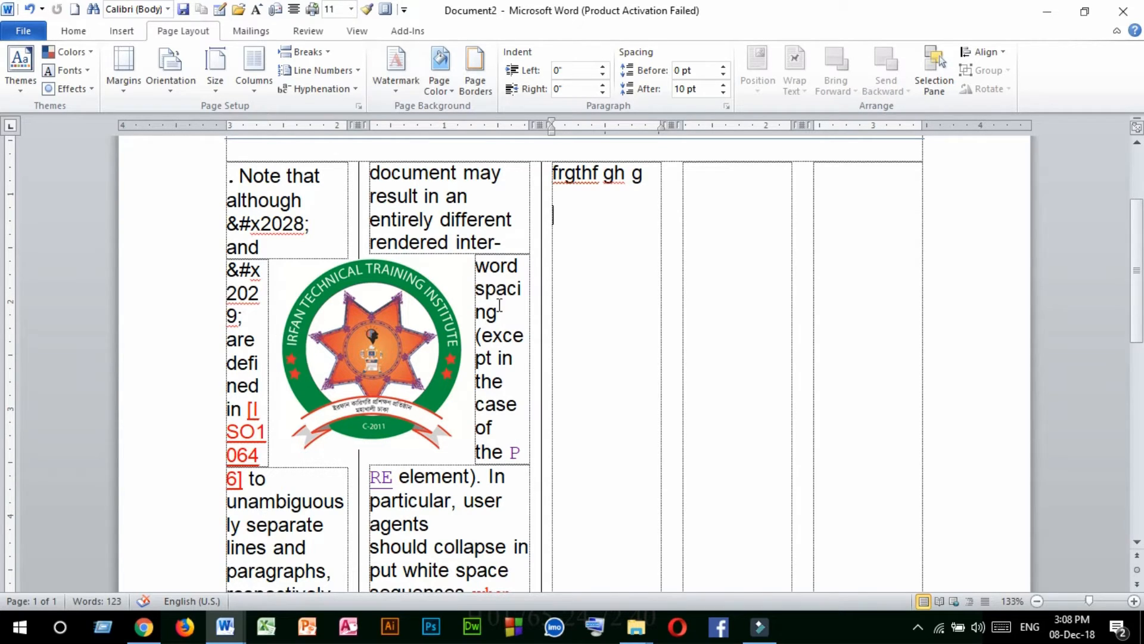
pyautogui.click(442, 281)
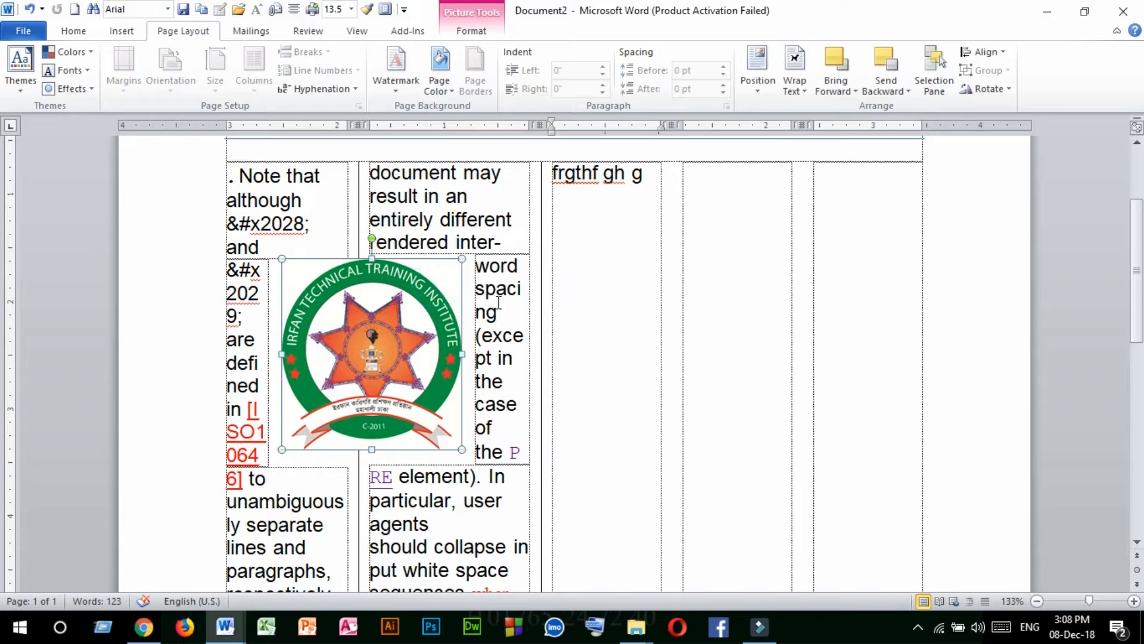